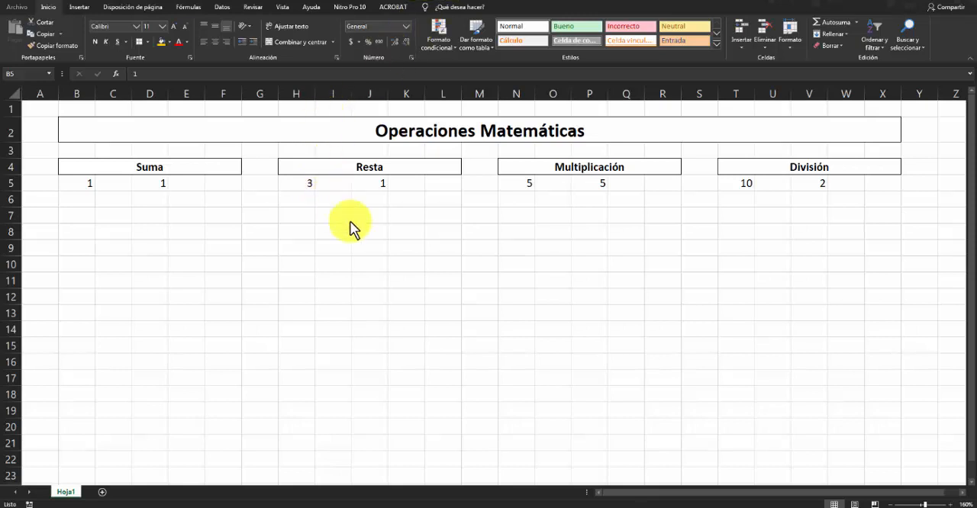
- Examine the worksheet's structure by selecting individual cells, a block of empty cells, a column and several rows
{"action": "left_click", "coordinate": [389, 245]}
{"action": "left_click", "coordinate": [366, 262]}
{"action": "left_click_drag", "start_coordinate": [310, 229], "coordinate": [626, 330]}
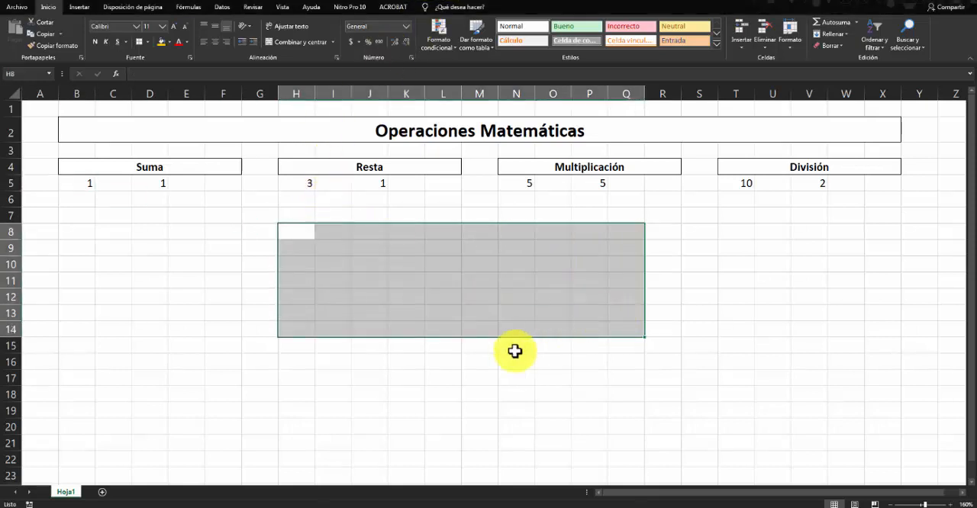
{"action": "left_click", "coordinate": [515, 349]}
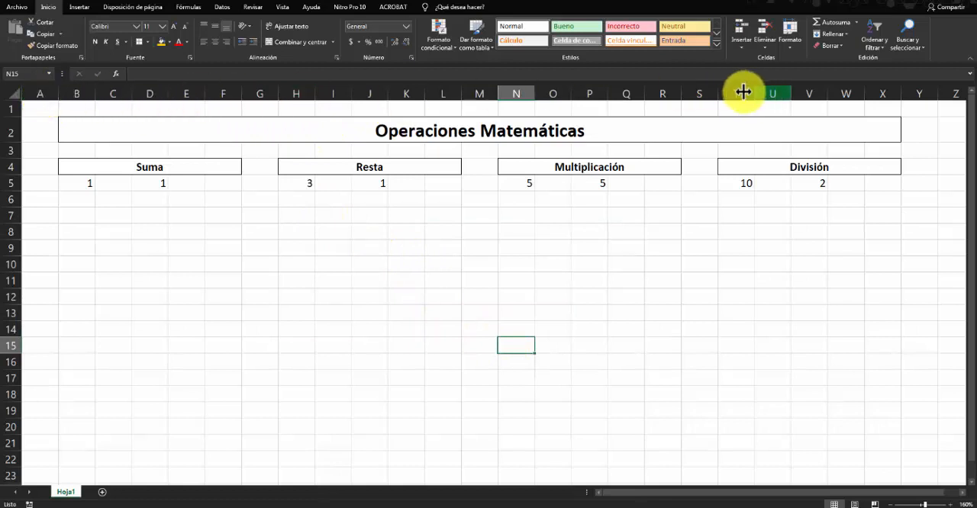
{"action": "left_click", "coordinate": [77, 90]}
{"action": "left_click", "coordinate": [41, 92]}
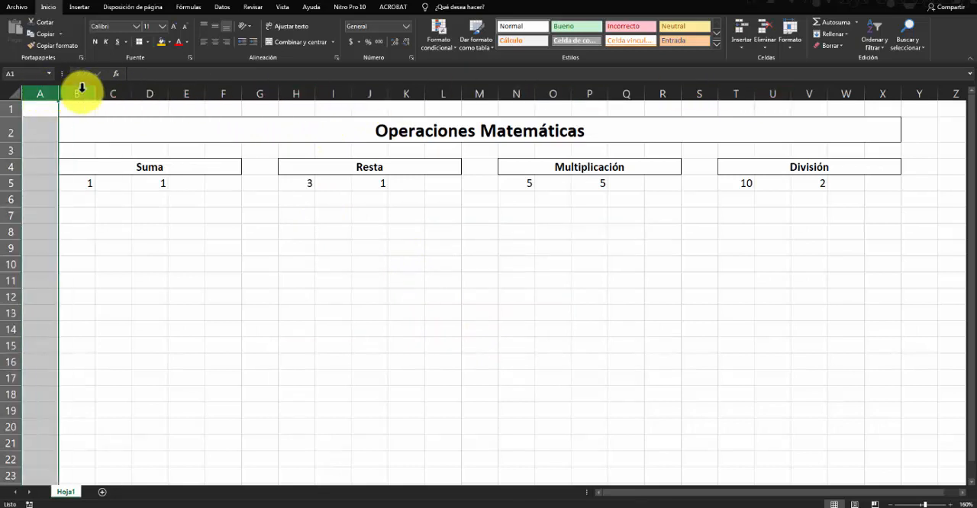
{"action": "left_click", "coordinate": [11, 131]}
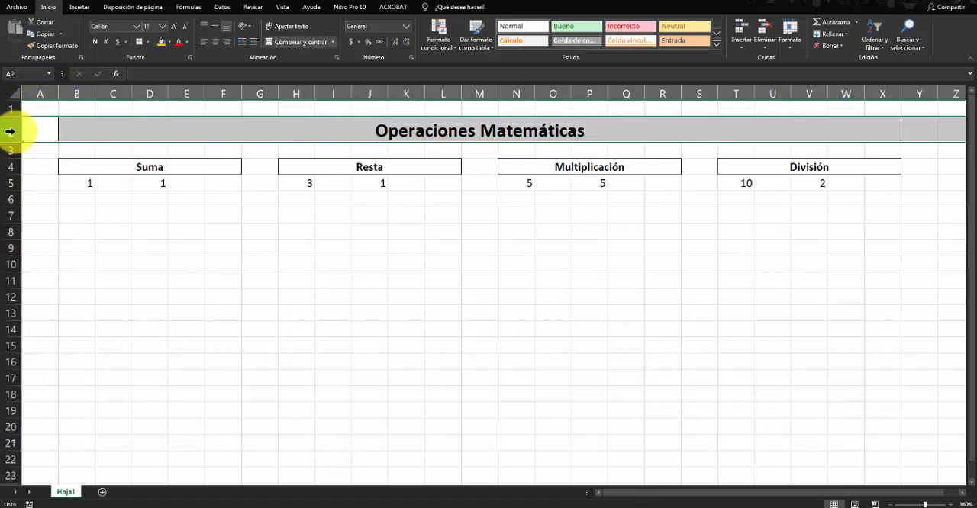
{"action": "left_click", "coordinate": [15, 149]}
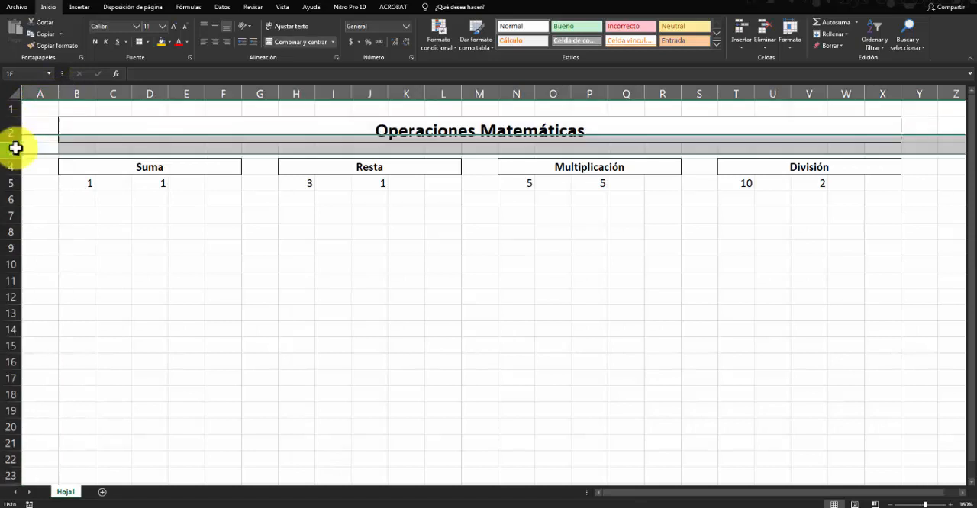
{"action": "left_click", "coordinate": [11, 197]}
{"action": "left_click", "coordinate": [10, 185]}
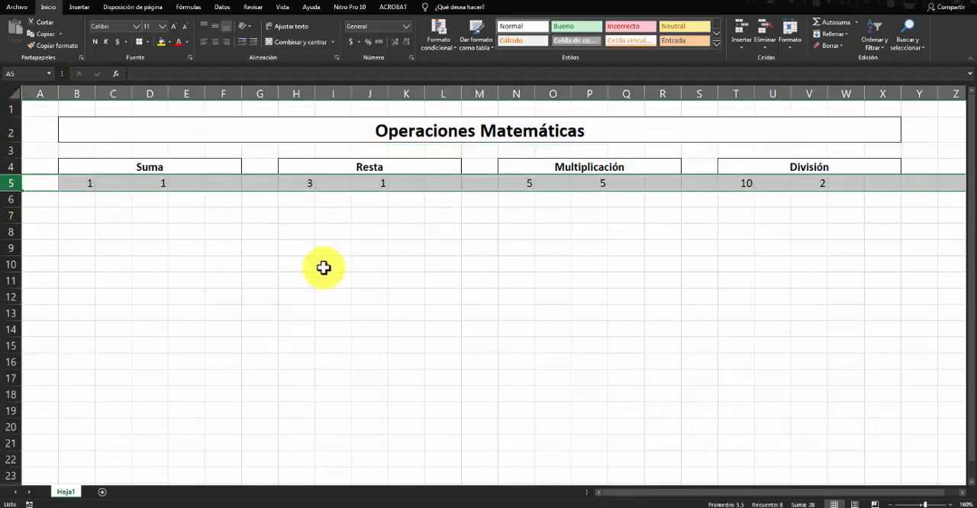
{"action": "left_click", "coordinate": [381, 264]}
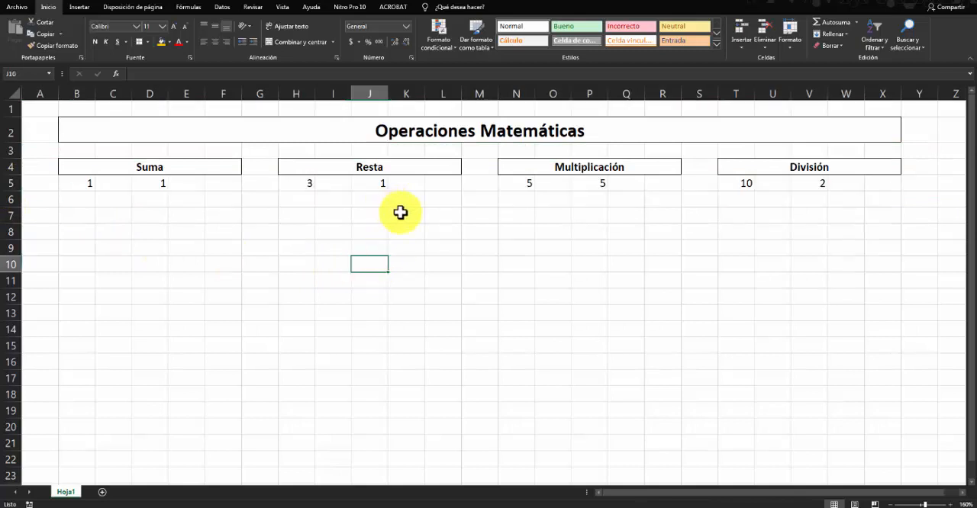
{"action": "left_click", "coordinate": [401, 214]}
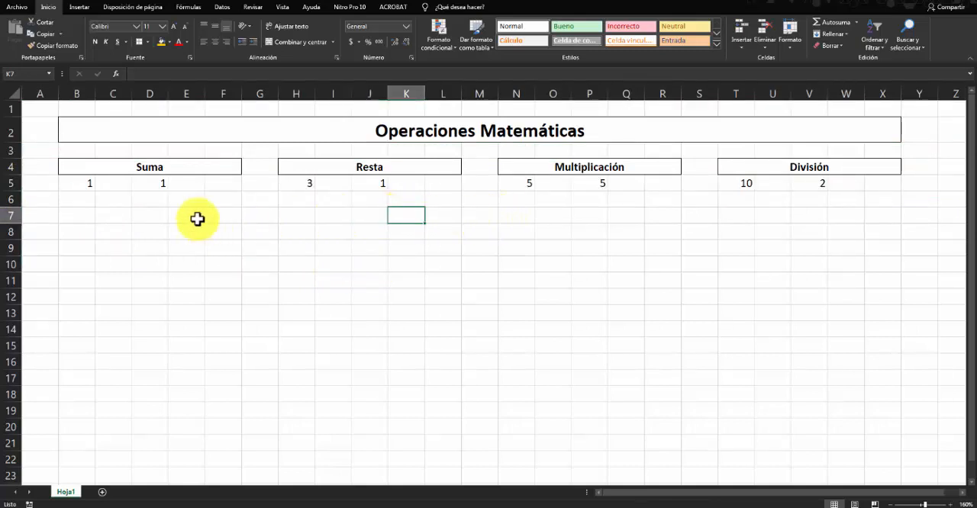
- Examine the cells of the Suma example in row 5, from the first operand in B5 through F5
{"action": "left_click", "coordinate": [140, 200]}
{"action": "left_click", "coordinate": [120, 200]}
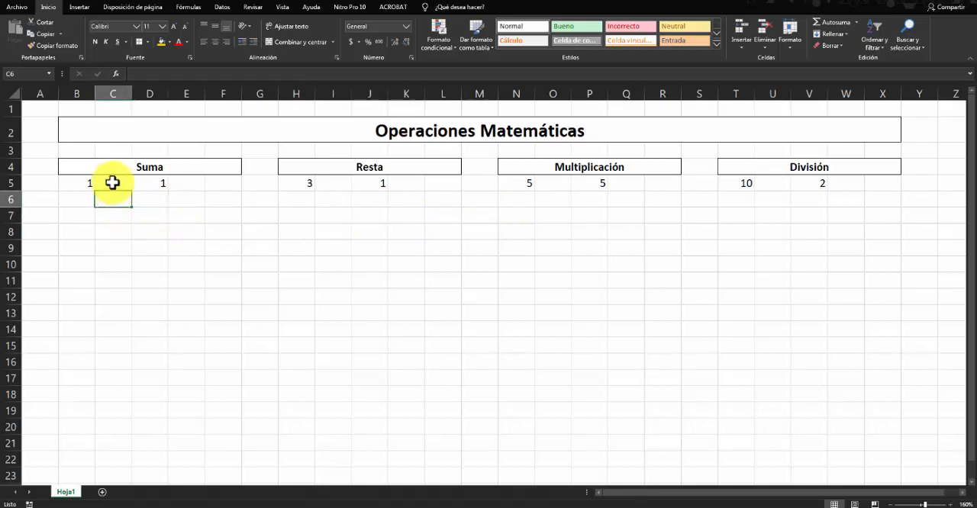
{"action": "left_click", "coordinate": [114, 184]}
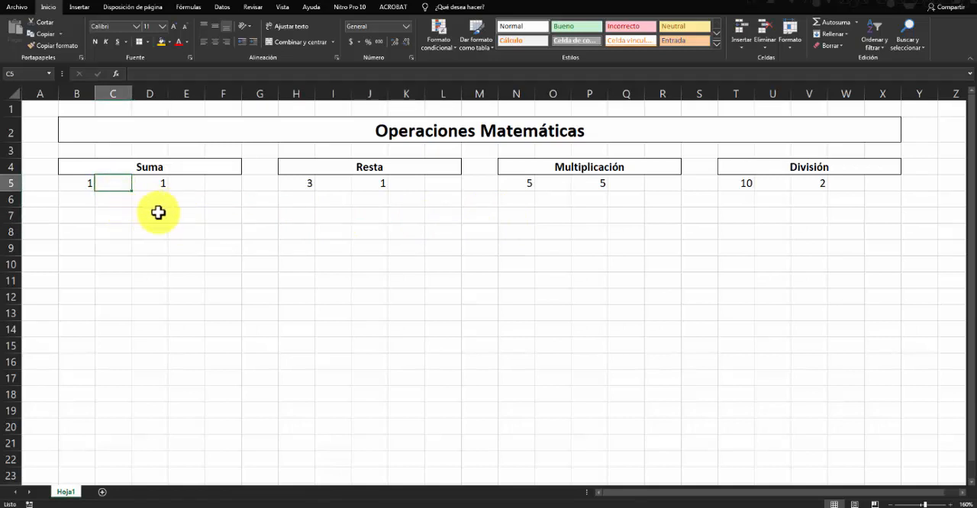
{"action": "left_click", "coordinate": [76, 185]}
{"action": "left_click", "coordinate": [115, 183]}
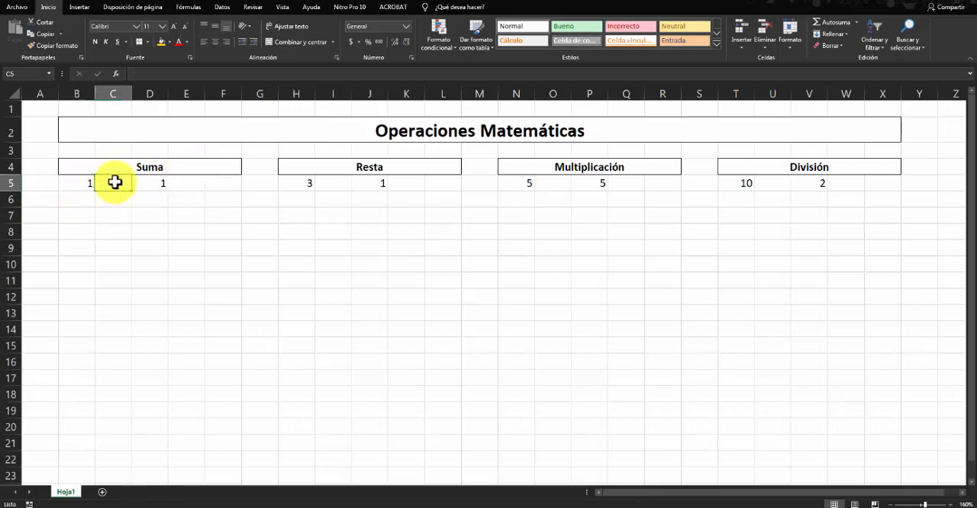
{"action": "left_click", "coordinate": [155, 183]}
{"action": "left_click", "coordinate": [189, 183]}
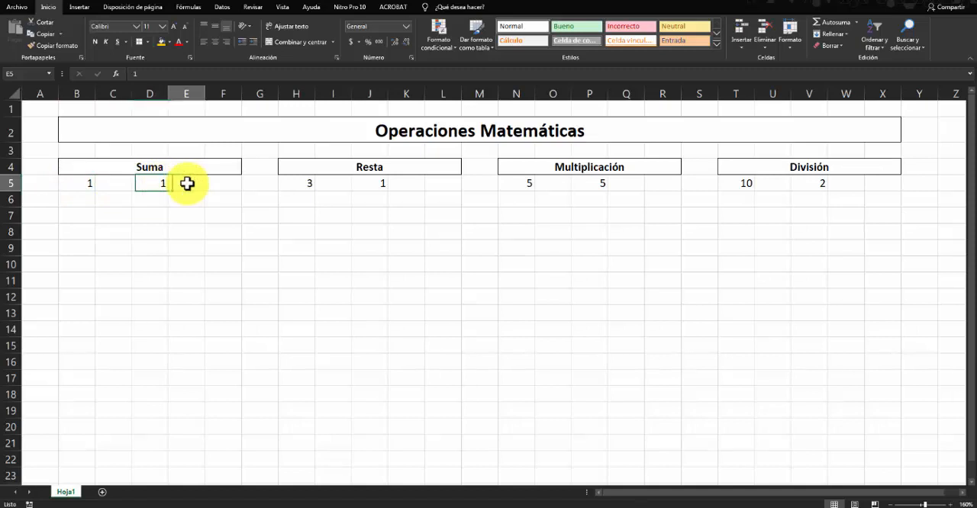
{"action": "left_click", "coordinate": [216, 184]}
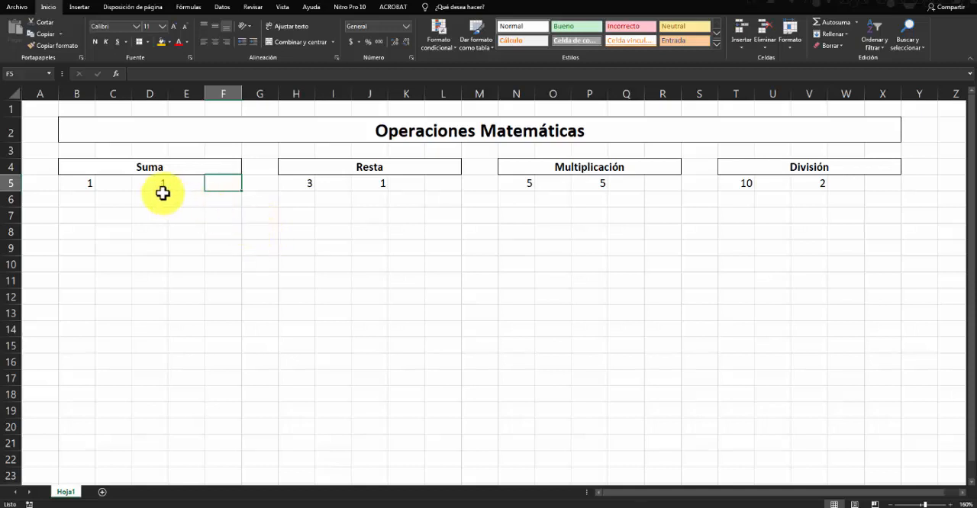
{"action": "left_click", "coordinate": [156, 190]}
{"action": "left_click", "coordinate": [111, 189]}
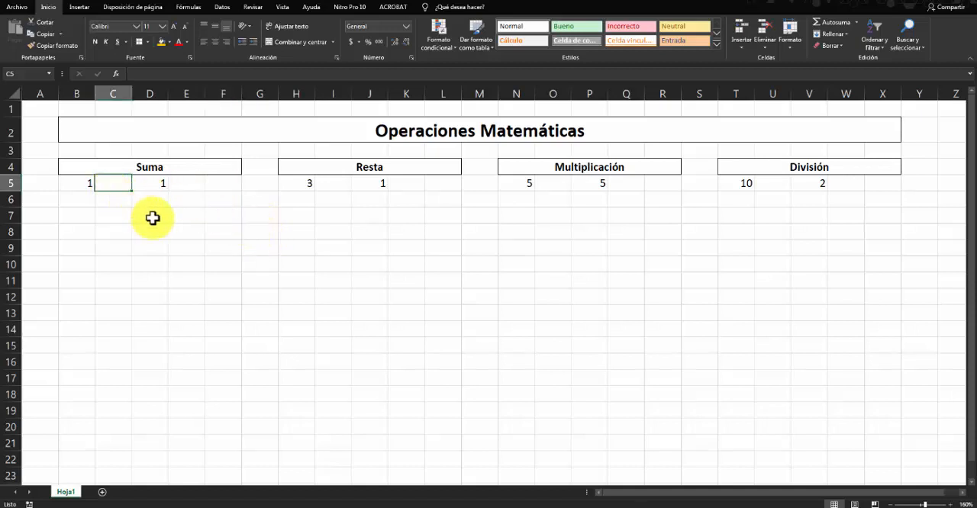
{"action": "left_click", "coordinate": [157, 186]}
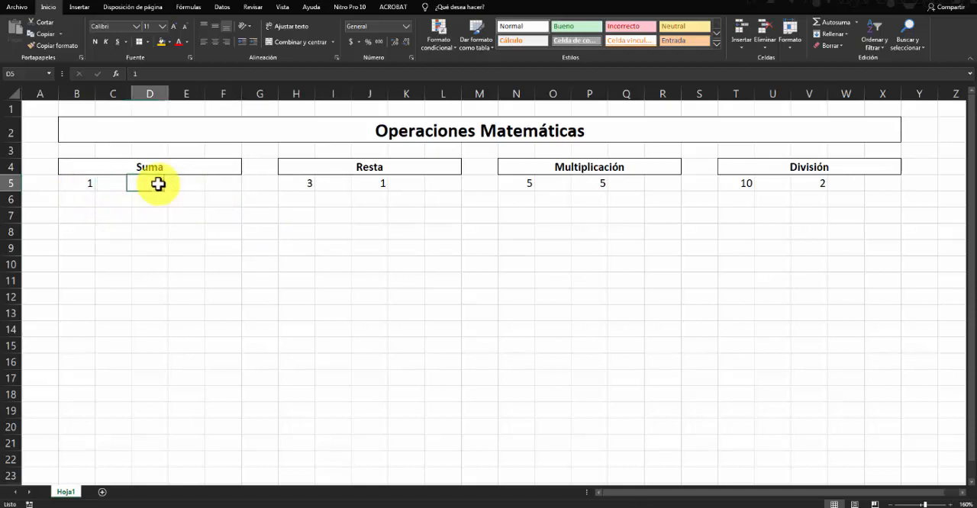
{"action": "left_click", "coordinate": [68, 188]}
{"action": "left_click", "coordinate": [156, 183]}
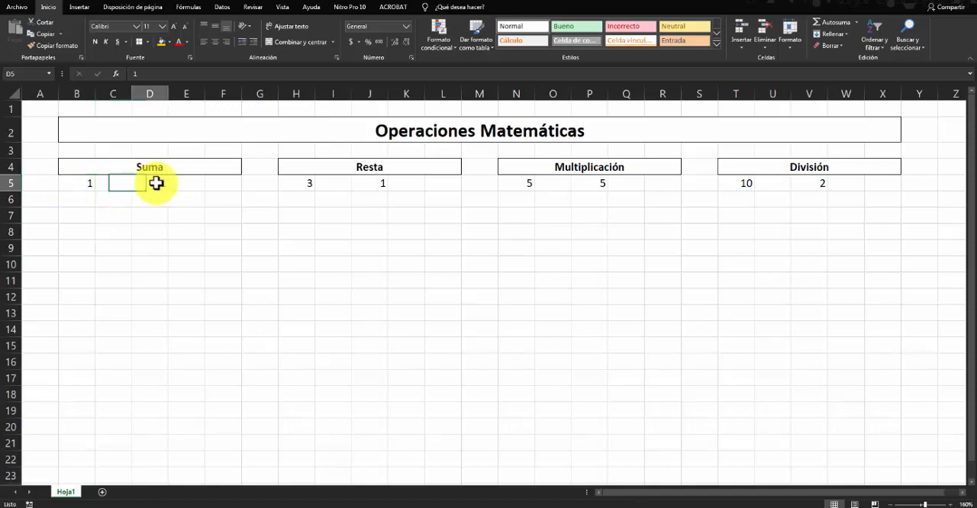
{"action": "left_click", "coordinate": [221, 185]}
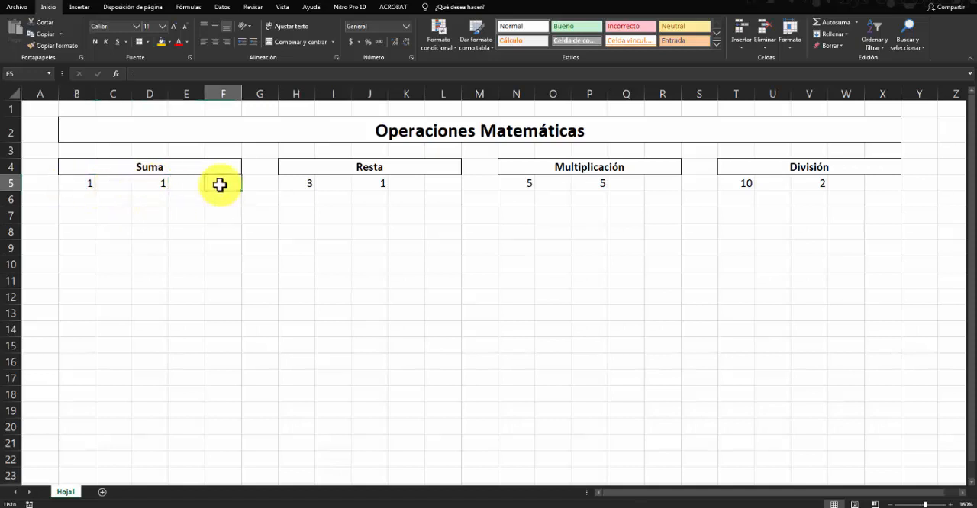
- Try to enter a plus sign in C5 between the two operands of the Suma example
{"action": "left_click", "coordinate": [120, 184]}
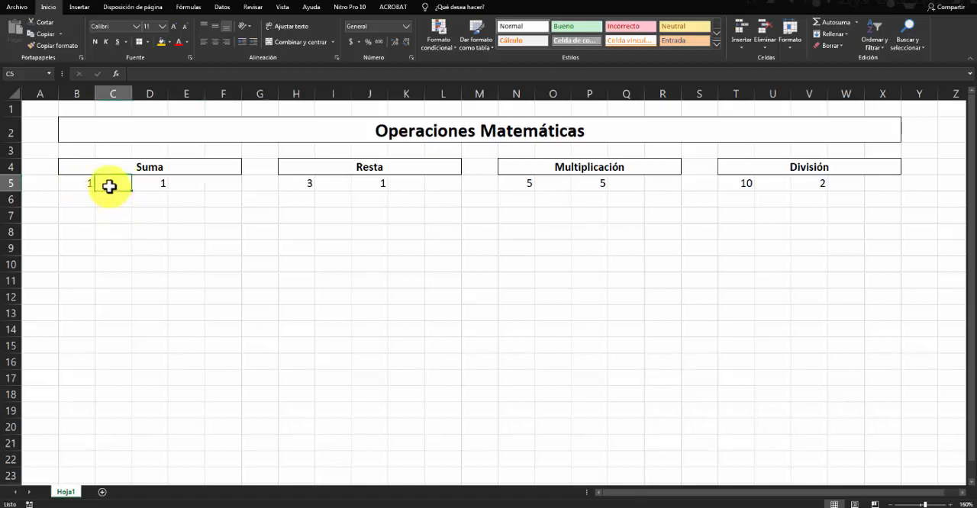
{"action": "type", "text": "+"}
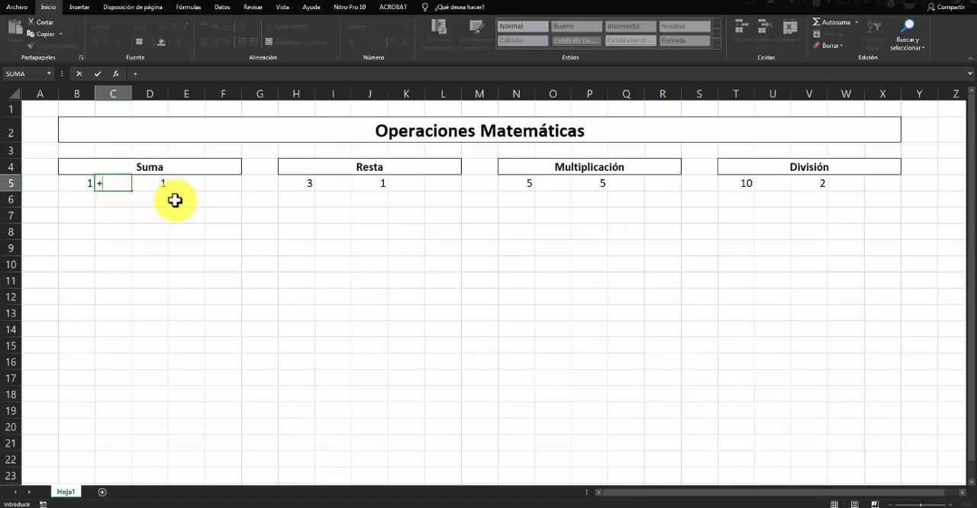
{"action": "key", "text": "Right"}
{"action": "key", "text": "Right"}
{"action": "key", "text": "Right"}
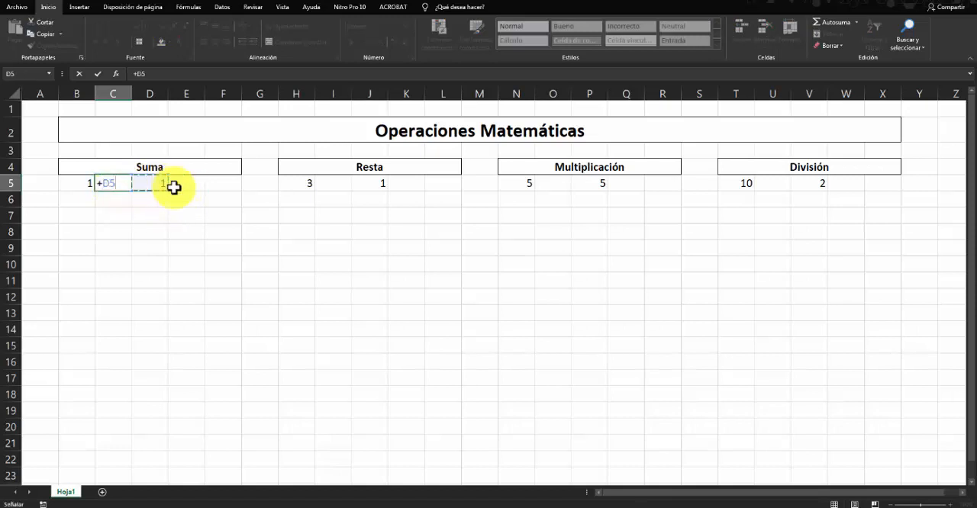
{"action": "key", "text": "Down"}
- Point the unfinished plus formula in C5 at various empty cells of the sheet and commit it
{"action": "left_click", "coordinate": [231, 281]}
{"action": "left_click", "coordinate": [134, 295]}
{"action": "left_click", "coordinate": [126, 233]}
{"action": "left_click", "coordinate": [199, 202]}
{"action": "left_click", "coordinate": [271, 274]}
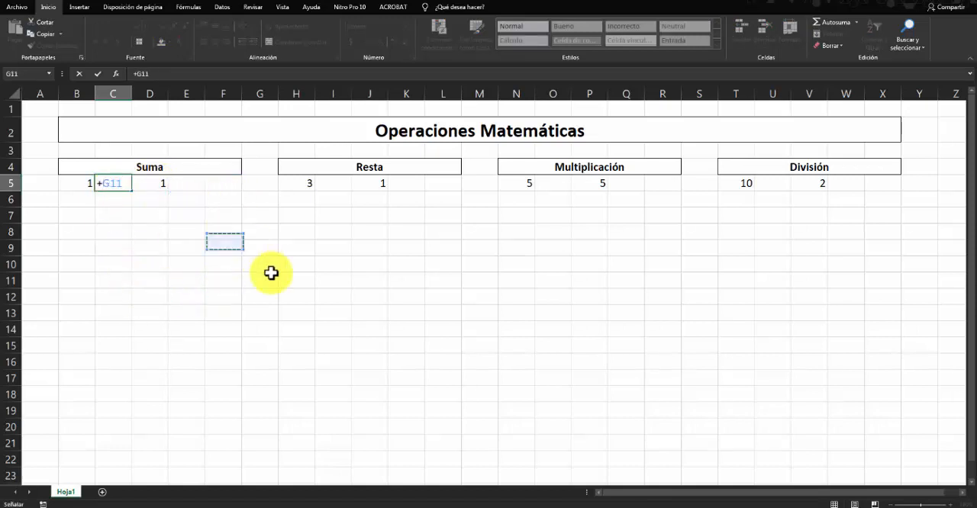
{"action": "left_click", "coordinate": [209, 331]}
{"action": "left_click", "coordinate": [150, 281]}
{"action": "left_click", "coordinate": [191, 216]}
{"action": "left_click", "coordinate": [257, 227]}
{"action": "left_click", "coordinate": [258, 311]}
{"action": "left_click", "coordinate": [193, 314]}
{"action": "left_click", "coordinate": [162, 248]}
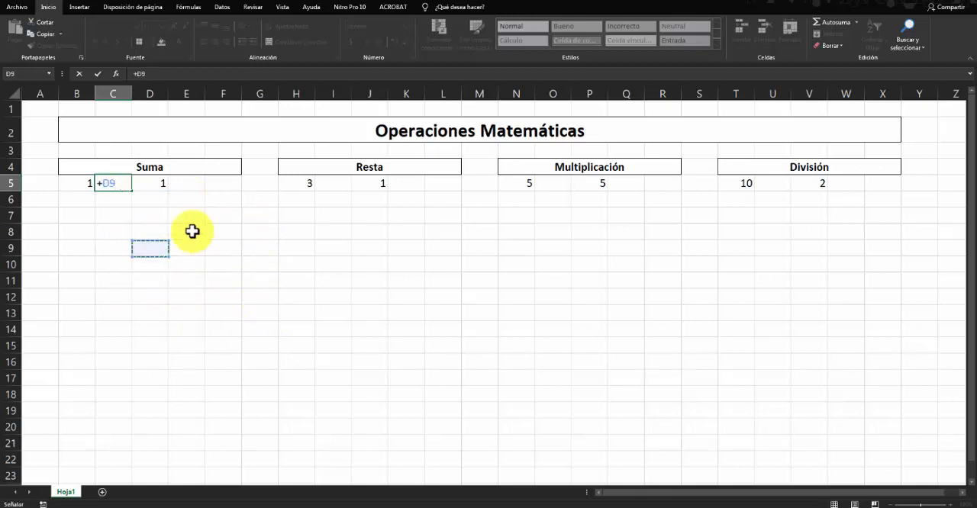
{"action": "left_click", "coordinate": [223, 217]}
{"action": "left_click", "coordinate": [280, 284]}
{"action": "left_click", "coordinate": [229, 326]}
{"action": "left_click", "coordinate": [163, 254]}
{"action": "left_click", "coordinate": [200, 219]}
{"action": "left_click", "coordinate": [280, 260]}
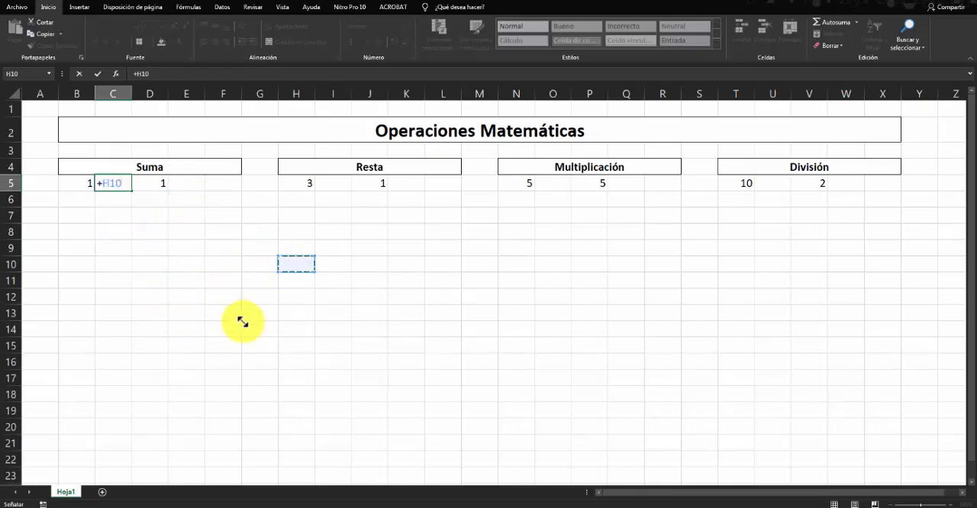
{"action": "left_click", "coordinate": [242, 323]}
{"action": "left_click", "coordinate": [183, 263]}
{"action": "left_click", "coordinate": [259, 216]}
{"action": "left_click", "coordinate": [223, 313]}
{"action": "left_click", "coordinate": [186, 231]}
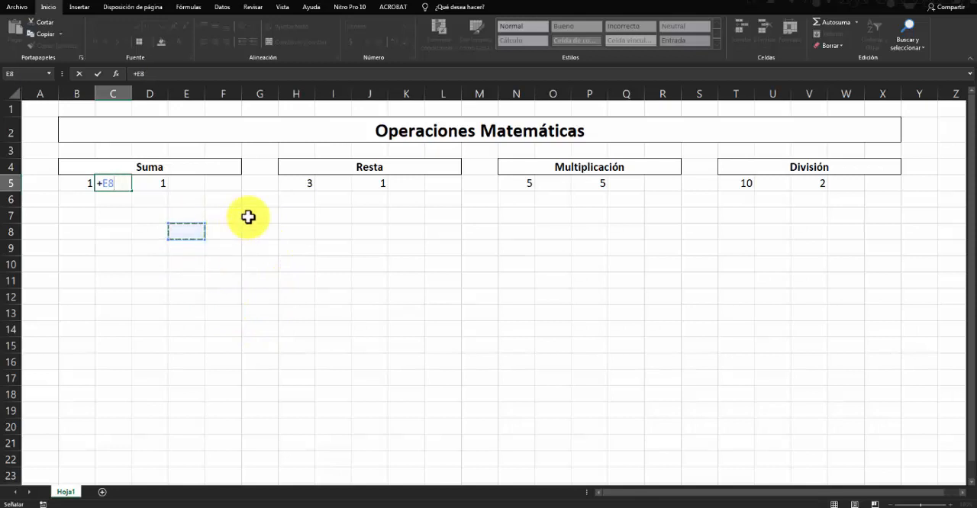
{"action": "left_click", "coordinate": [256, 216]}
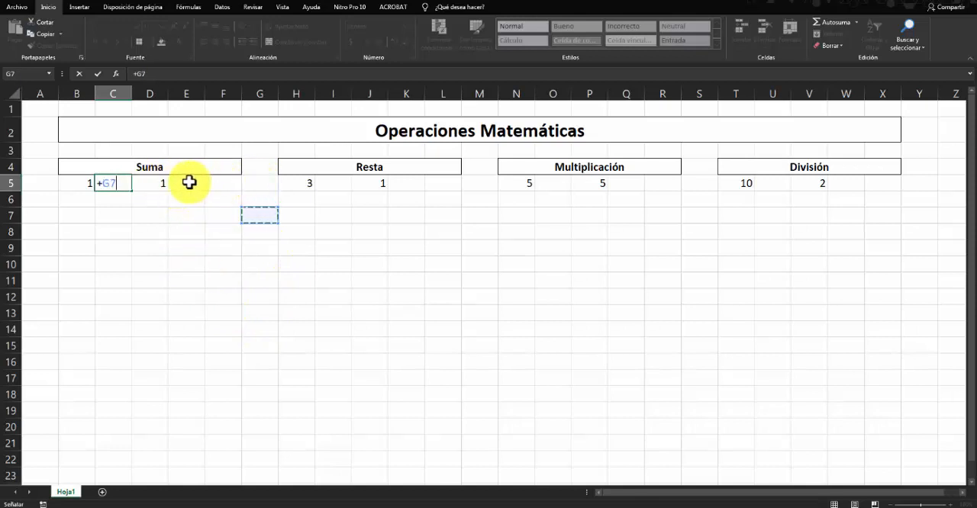
{"action": "left_click_drag", "start_coordinate": [191, 183], "coordinate": [407, 323]}
{"action": "left_click", "coordinate": [218, 247]}
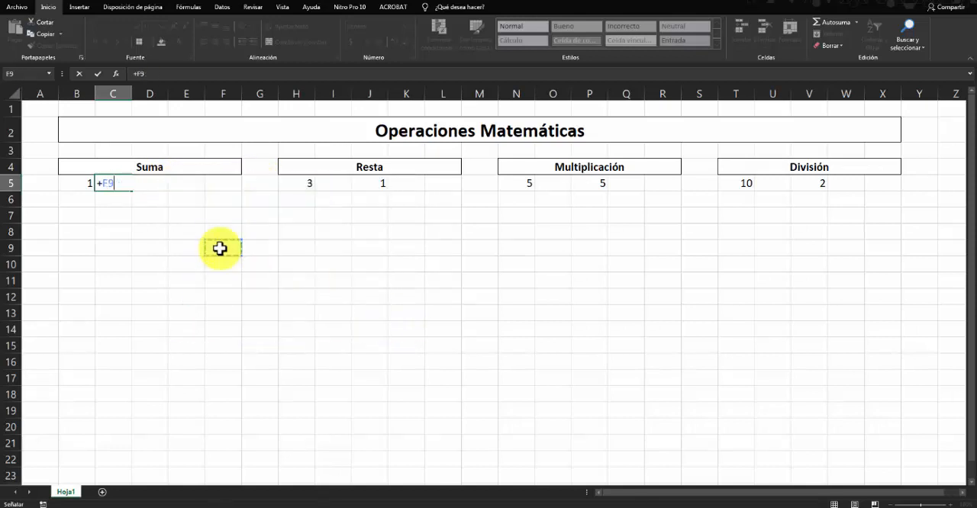
{"action": "left_click", "coordinate": [211, 186]}
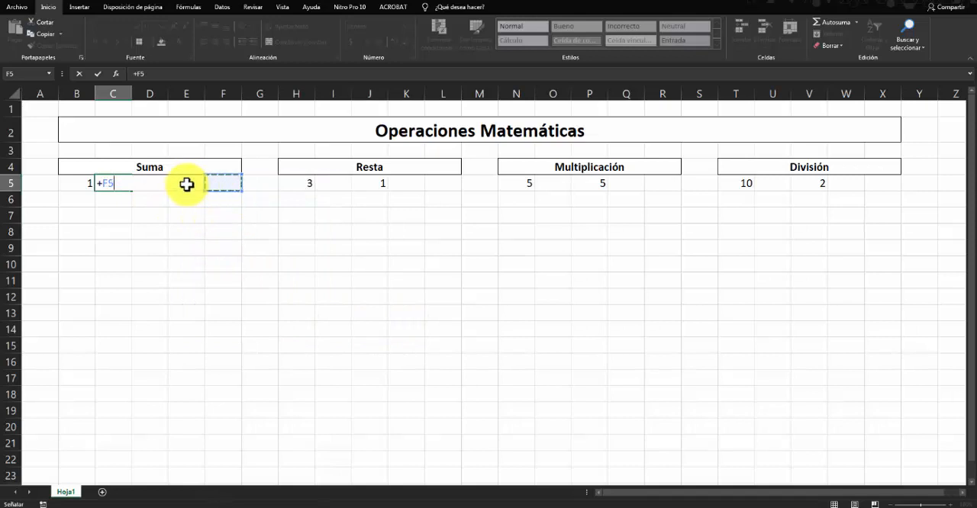
{"action": "left_click", "coordinate": [186, 184]}
{"action": "left_click", "coordinate": [146, 185]}
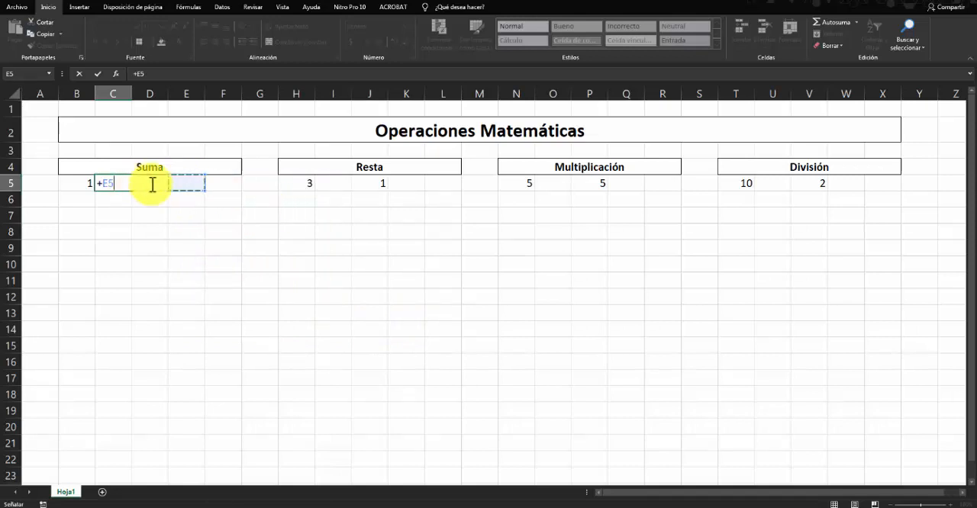
{"action": "left_click", "coordinate": [236, 183]}
{"action": "left_click", "coordinate": [235, 246]}
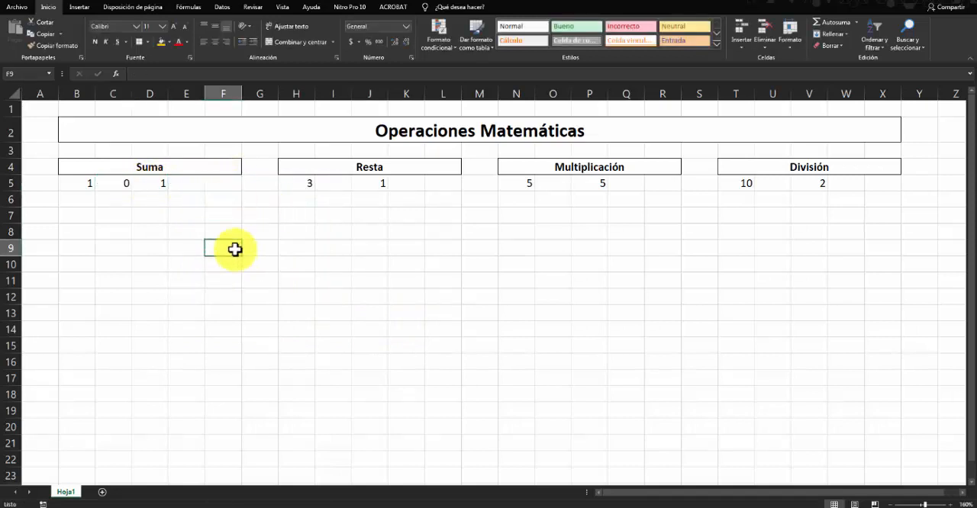
- Clear the unwanted formula from cell C5
{"action": "left_click", "coordinate": [122, 181]}
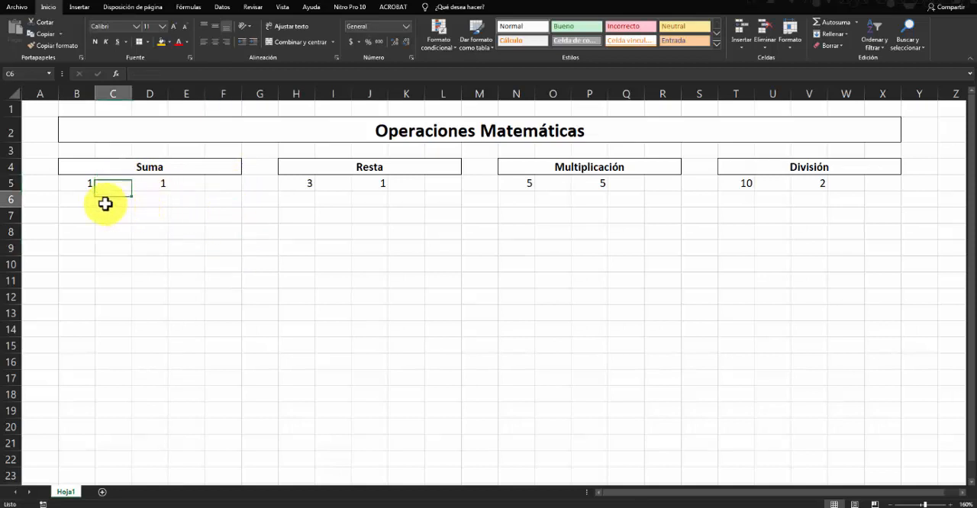
{"action": "left_click", "coordinate": [173, 227]}
- Examine the function categories offered by Insert Function for cell C5 and close the dialog without inserting anything
{"action": "left_click", "coordinate": [114, 183]}
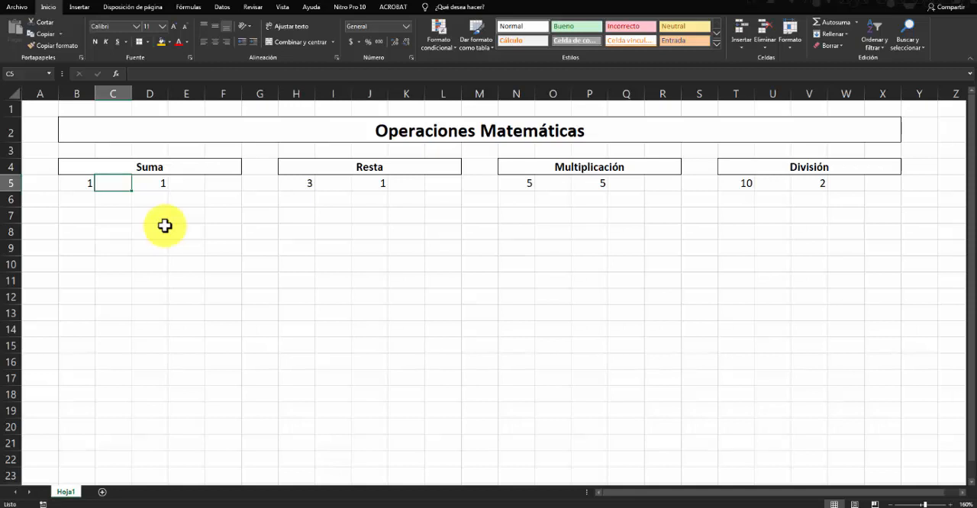
{"action": "left_click", "coordinate": [115, 74]}
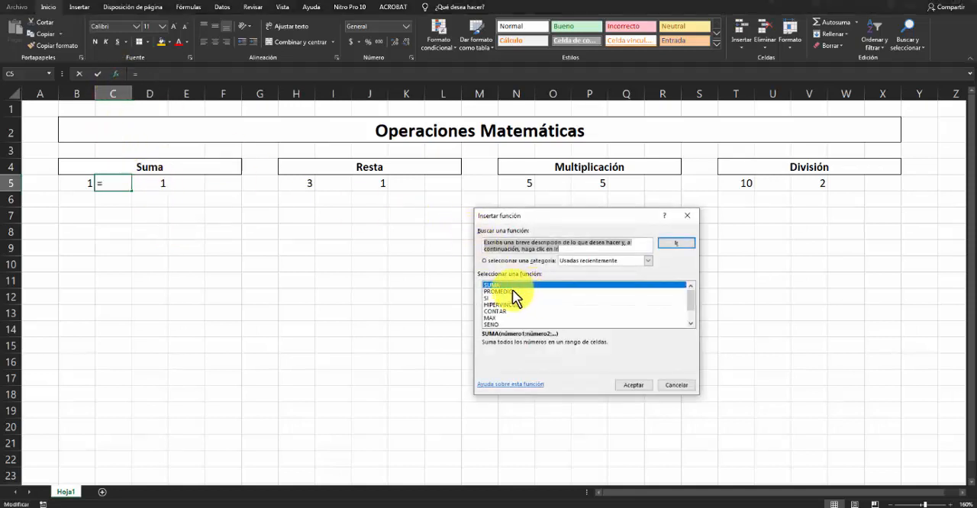
{"action": "left_click", "coordinate": [647, 261]}
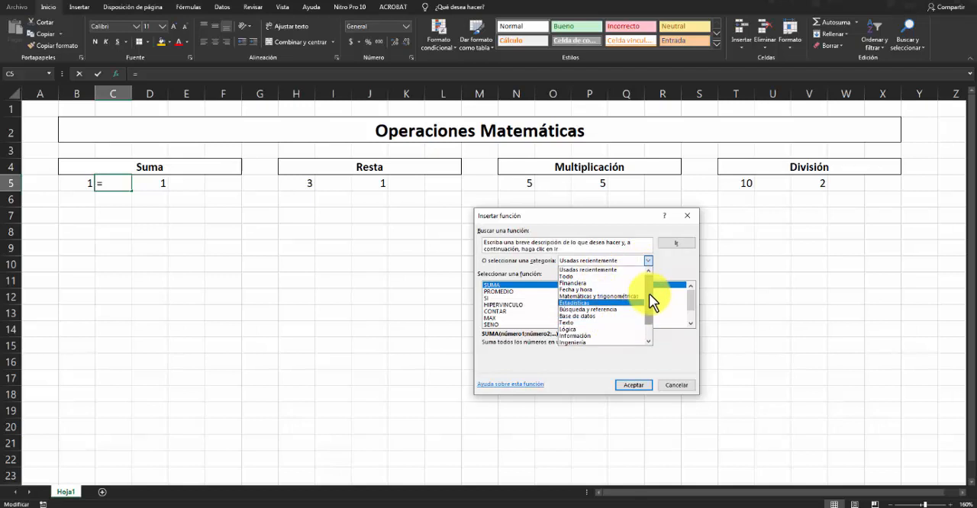
{"action": "left_click_drag", "start_coordinate": [648, 294], "coordinate": [647, 317]}
{"action": "left_click", "coordinate": [663, 351]}
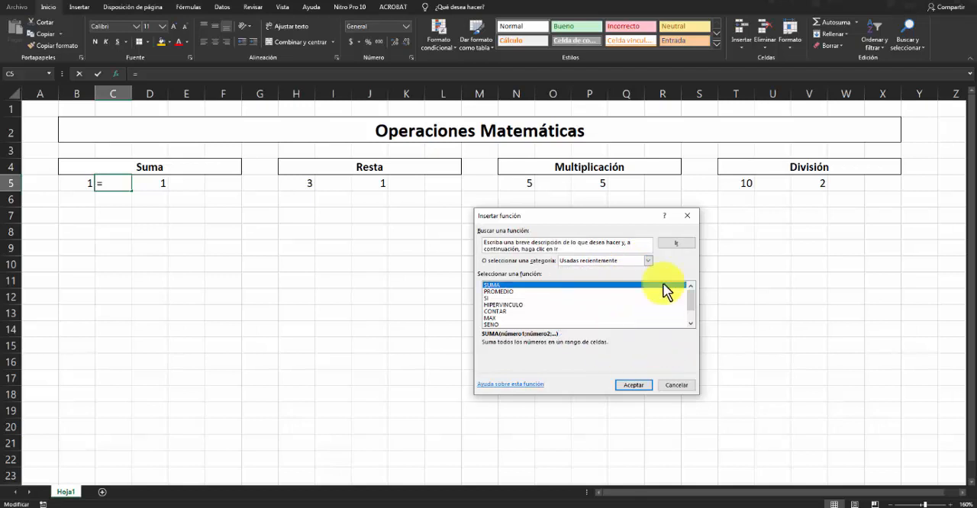
{"action": "left_click", "coordinate": [691, 216]}
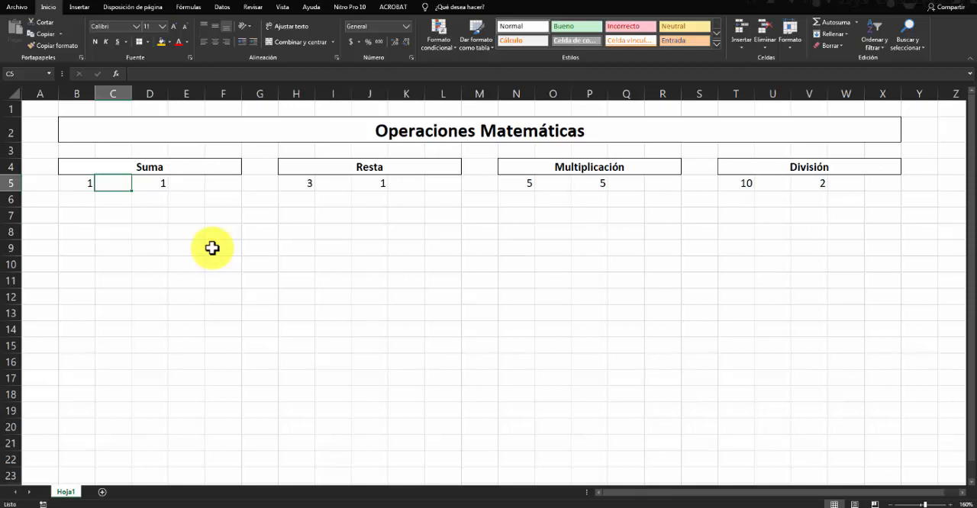
- Examine the operand cells and the empty cells beside them in row 5 of the Suma and Resta examples
{"action": "left_click", "coordinate": [193, 188]}
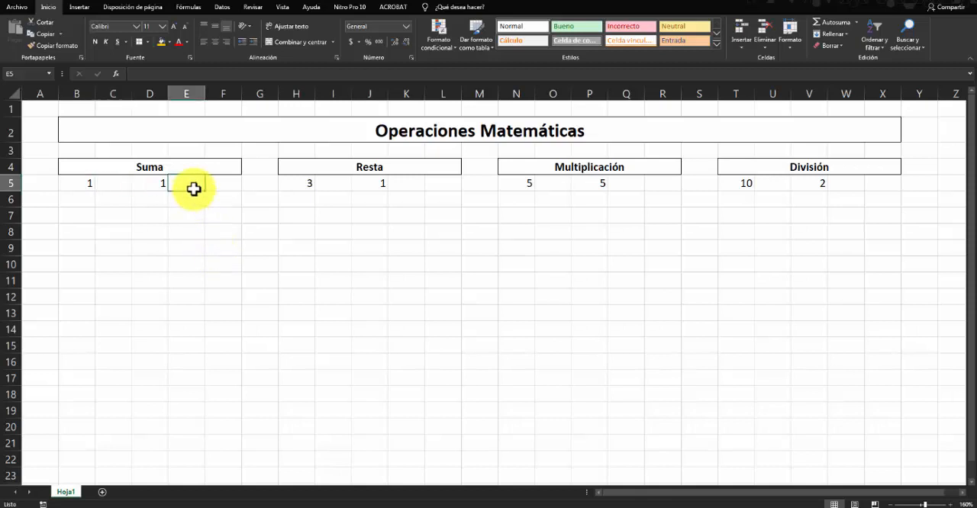
{"action": "left_click", "coordinate": [115, 184]}
{"action": "left_click", "coordinate": [140, 186]}
{"action": "left_click", "coordinate": [79, 185]}
{"action": "left_click", "coordinate": [114, 185]}
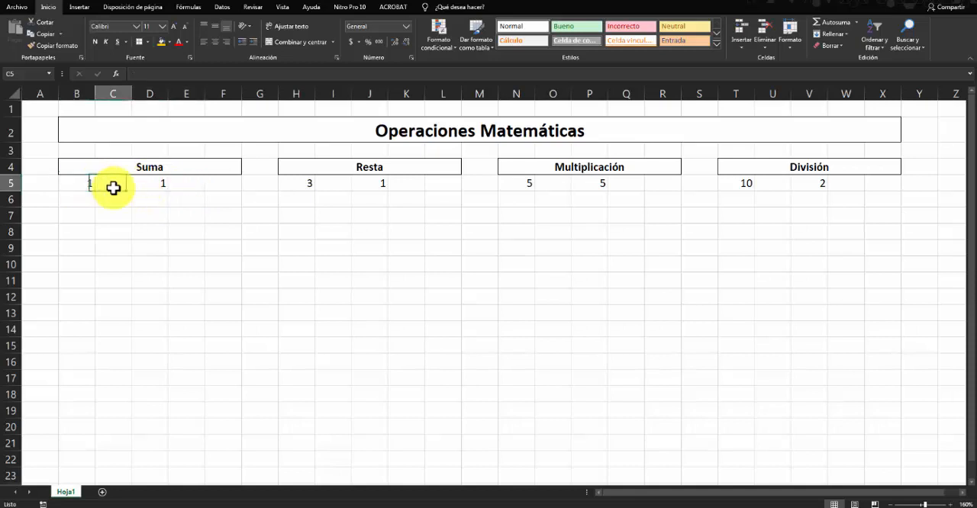
{"action": "left_click", "coordinate": [158, 186]}
{"action": "left_click", "coordinate": [105, 184]}
{"action": "left_click", "coordinate": [79, 184]}
{"action": "left_click", "coordinate": [114, 184]}
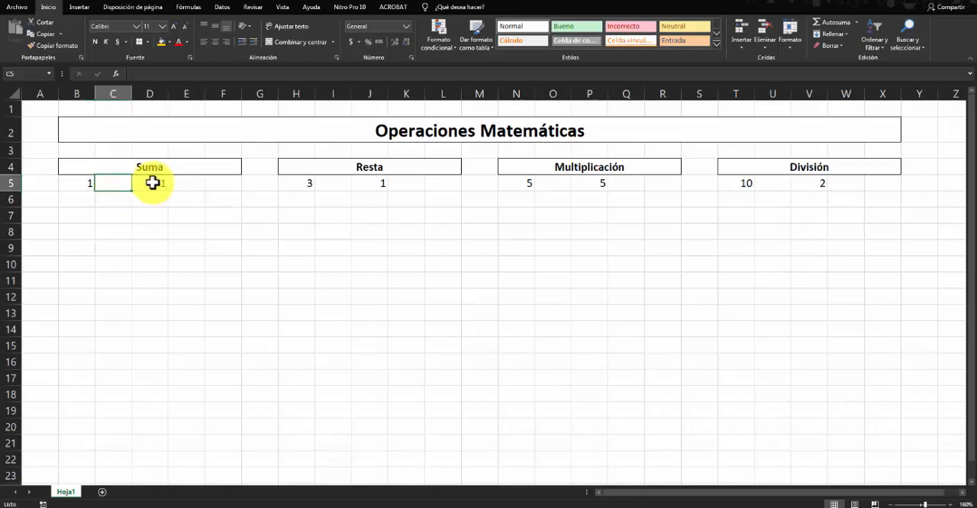
{"action": "left_click", "coordinate": [153, 184]}
{"action": "left_click_drag", "start_coordinate": [78, 184], "coordinate": [137, 185]}
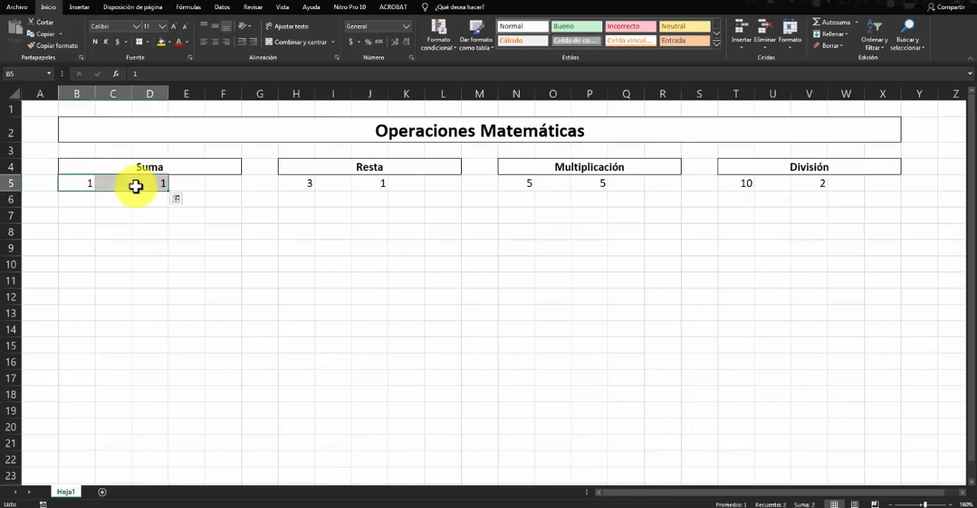
{"action": "left_click", "coordinate": [151, 213]}
{"action": "left_click", "coordinate": [114, 183]}
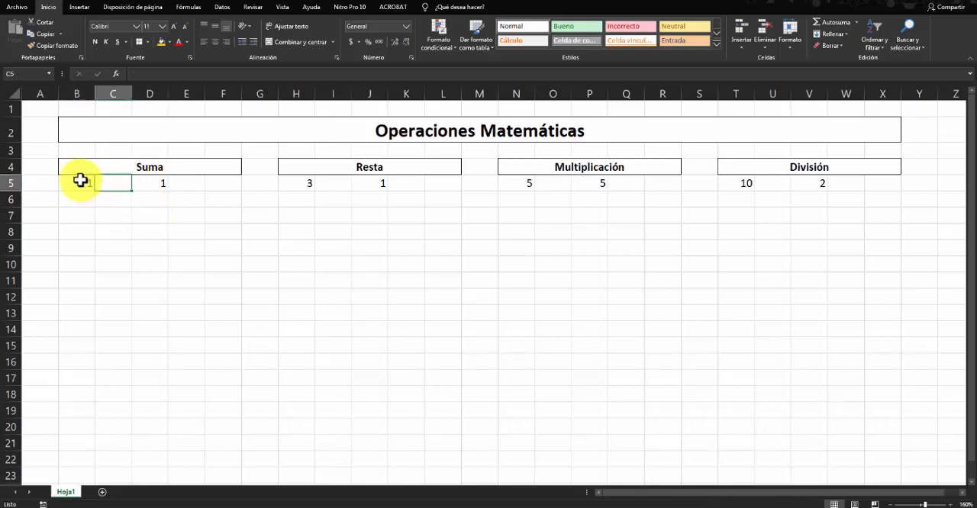
{"action": "left_click", "coordinate": [143, 183]}
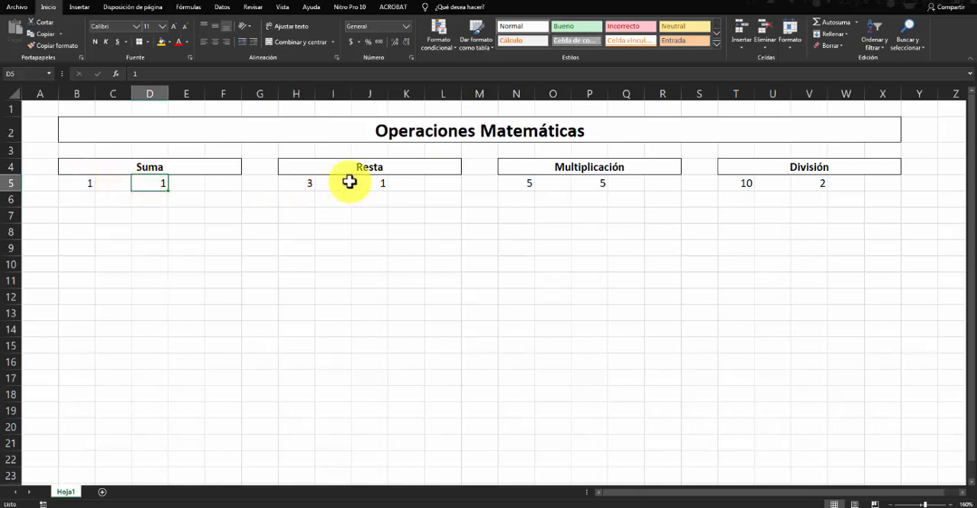
{"action": "left_click", "coordinate": [294, 183]}
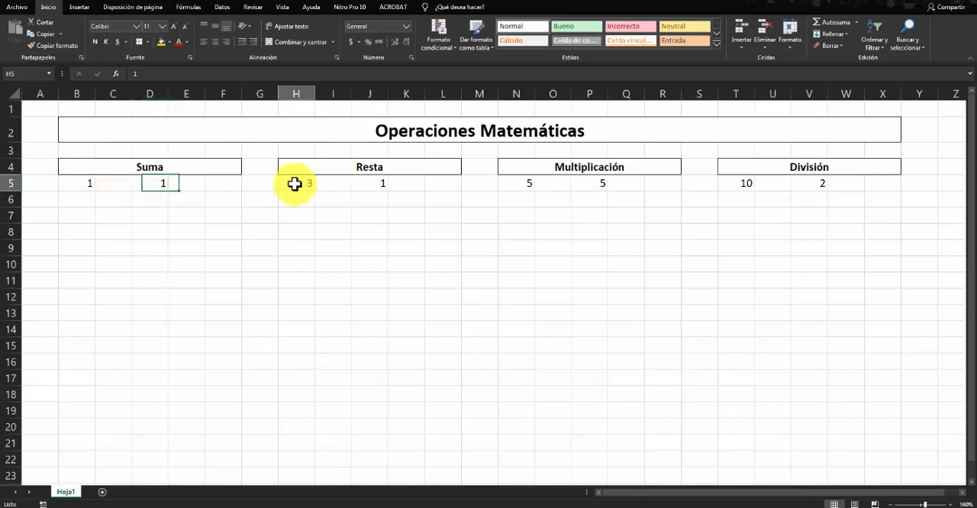
{"action": "left_click", "coordinate": [364, 184]}
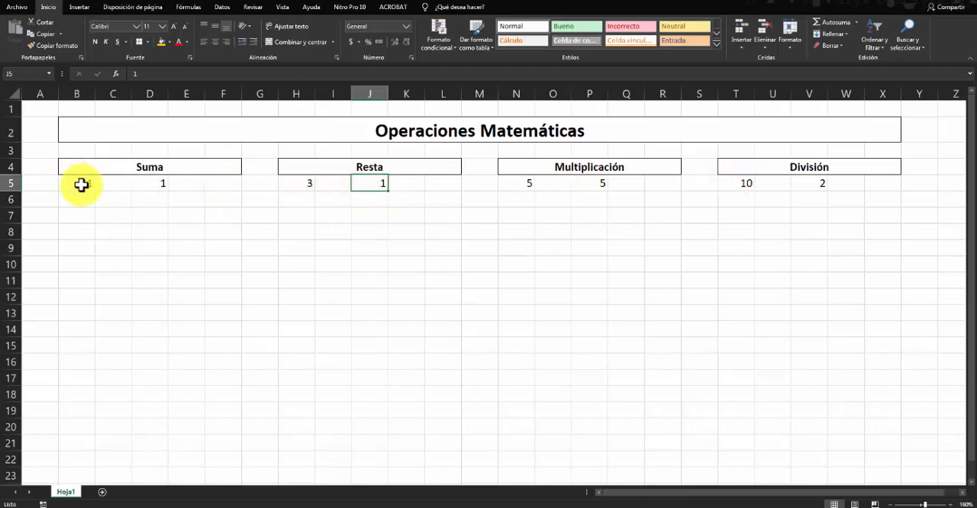
{"action": "left_click_drag", "start_coordinate": [81, 184], "coordinate": [162, 184]}
{"action": "left_click", "coordinate": [200, 230]}
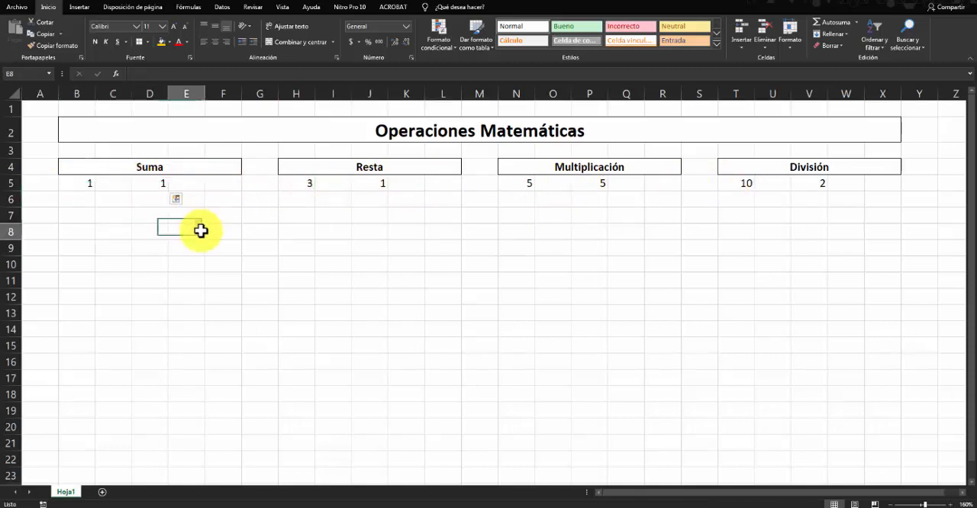
{"action": "left_click", "coordinate": [189, 181]}
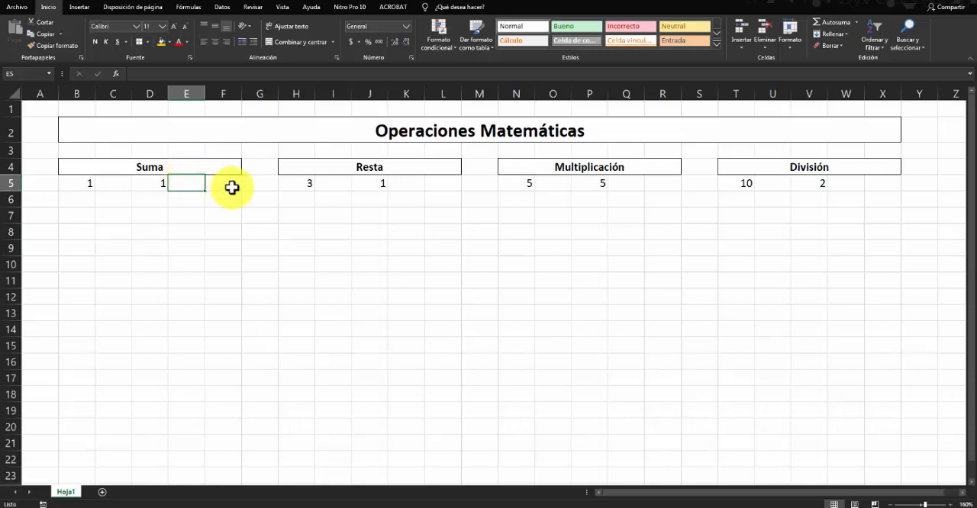
{"action": "left_click", "coordinate": [225, 186]}
{"action": "left_click", "coordinate": [196, 182]}
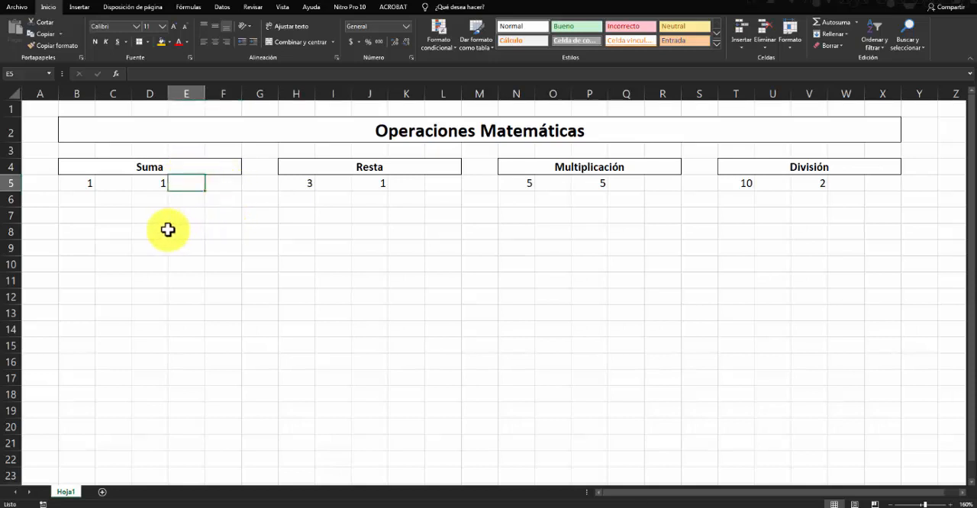
{"action": "left_click", "coordinate": [113, 184]}
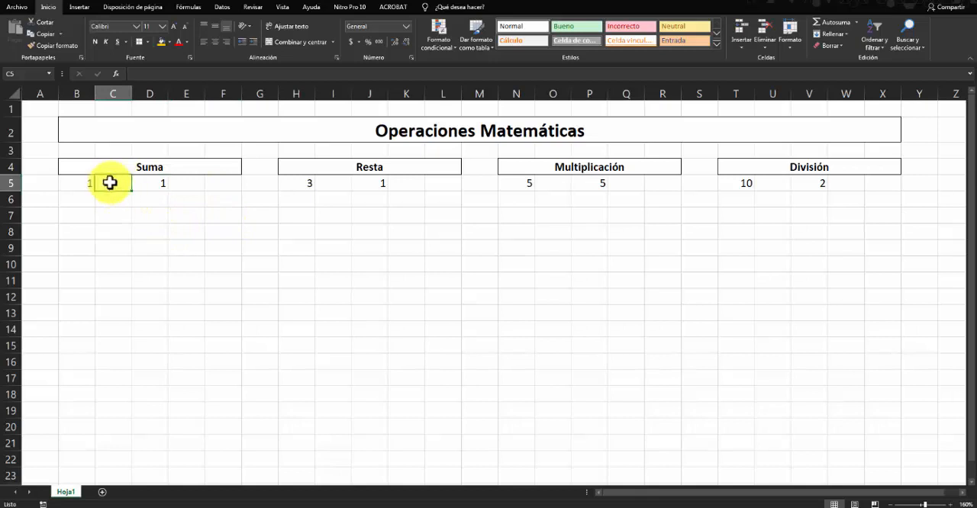
{"action": "left_click", "coordinate": [151, 211]}
{"action": "left_click", "coordinate": [146, 185]}
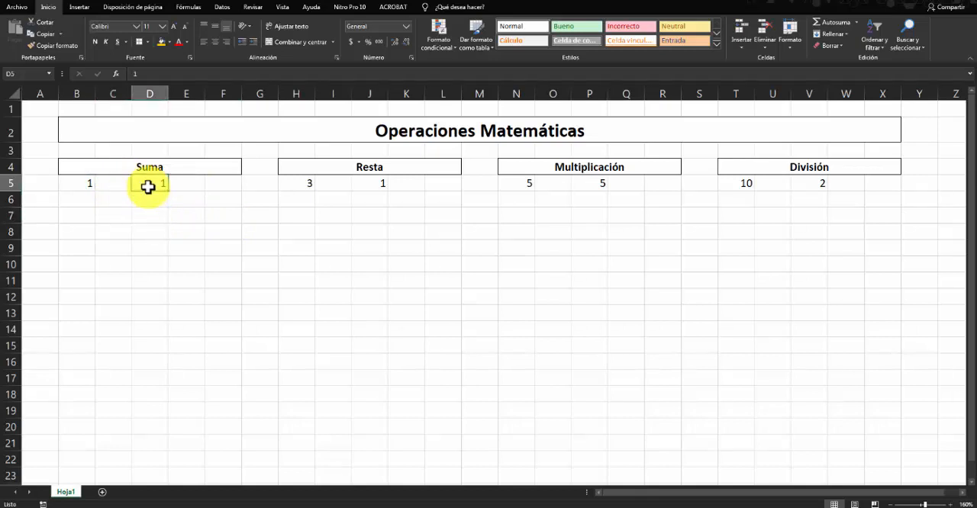
- Place the second Suma operand, 1, in C5 and clear the contents of D5
{"action": "left_click", "coordinate": [114, 185]}
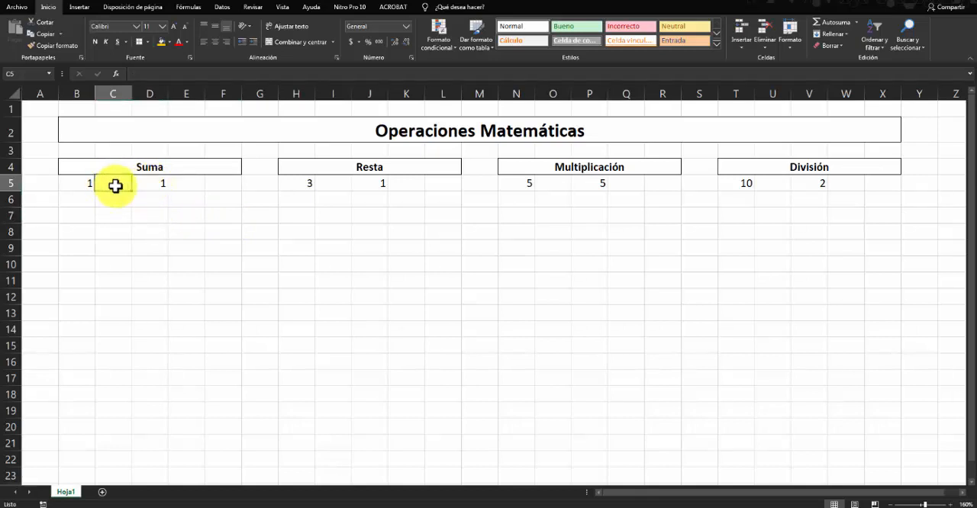
{"action": "type", "text": "1"}
{"action": "left_click", "coordinate": [158, 210]}
{"action": "left_click", "coordinate": [153, 183]}
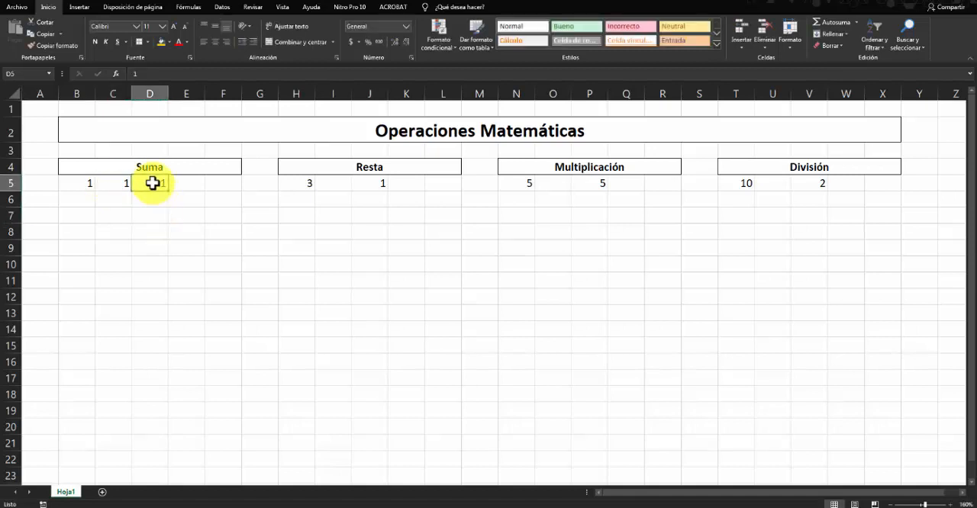
{"action": "left_click", "coordinate": [183, 187]}
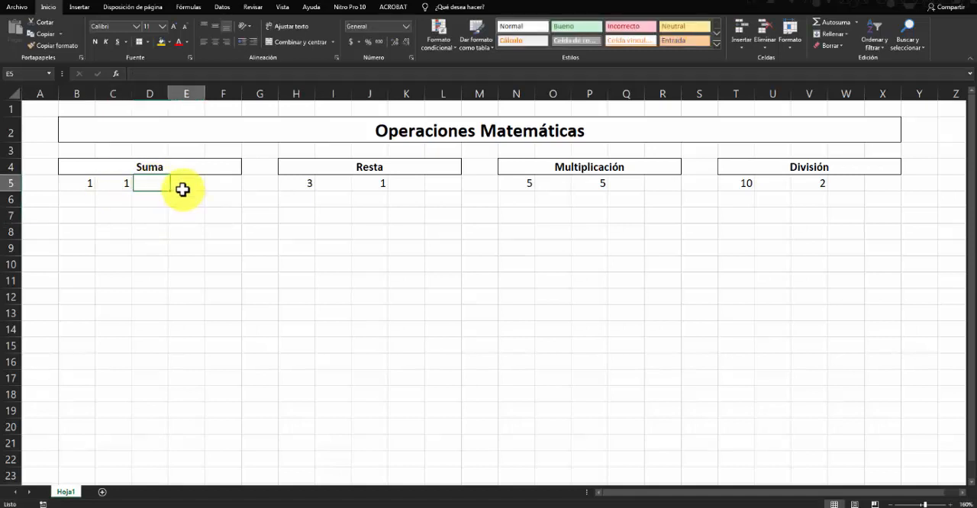
{"action": "left_click", "coordinate": [161, 187]}
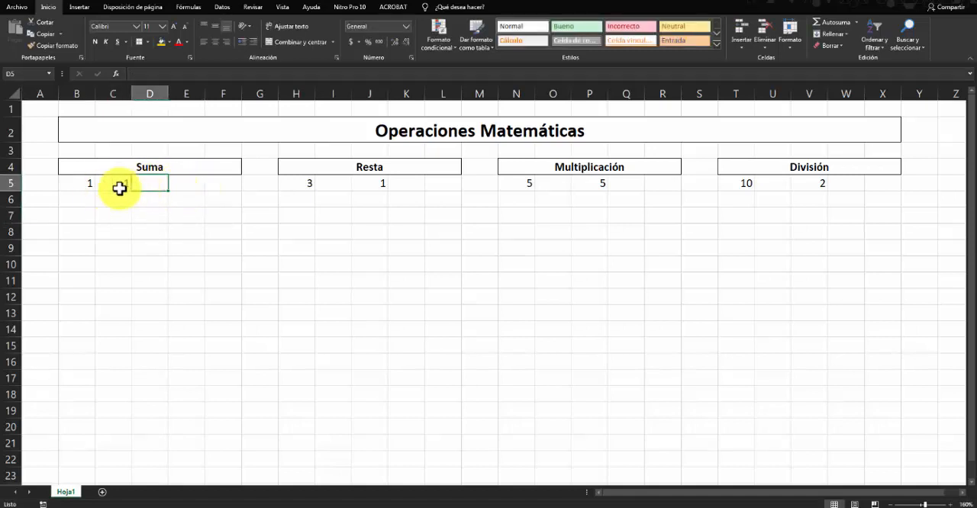
- Enter the formula =(1+1) in D5 to add the two Suma operands as constants
{"action": "left_click", "coordinate": [89, 183]}
{"action": "left_click", "coordinate": [106, 183]}
{"action": "left_click", "coordinate": [88, 181]}
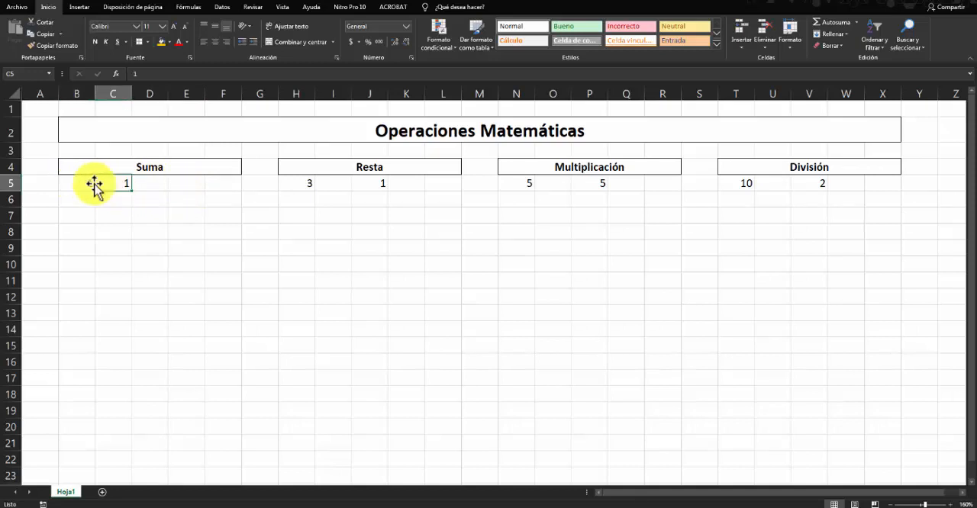
{"action": "left_click", "coordinate": [114, 180]}
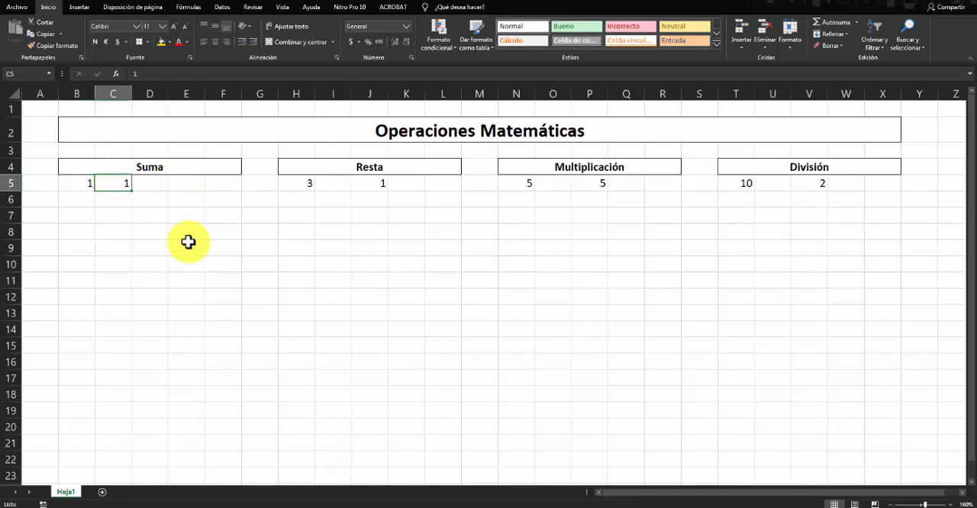
{"action": "left_click", "coordinate": [151, 184]}
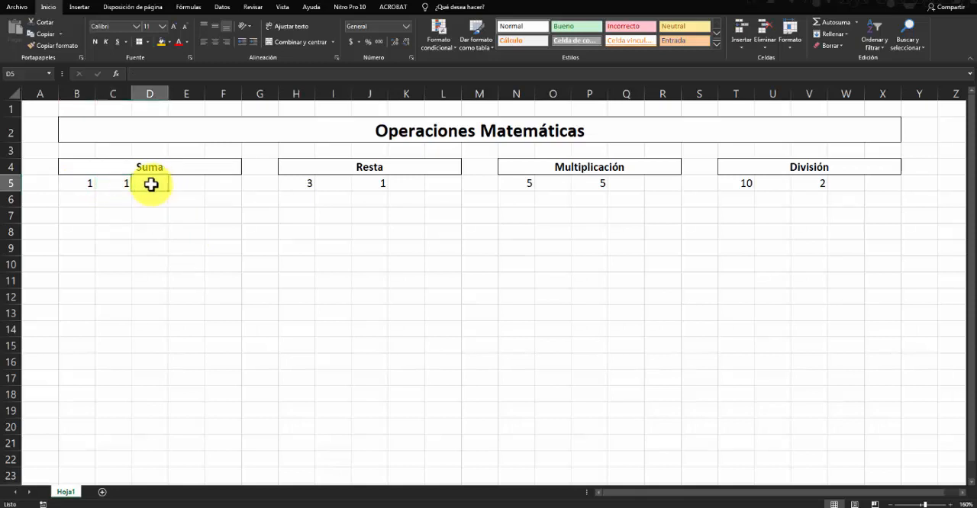
{"action": "left_click", "coordinate": [187, 180]}
{"action": "left_click", "coordinate": [145, 182]}
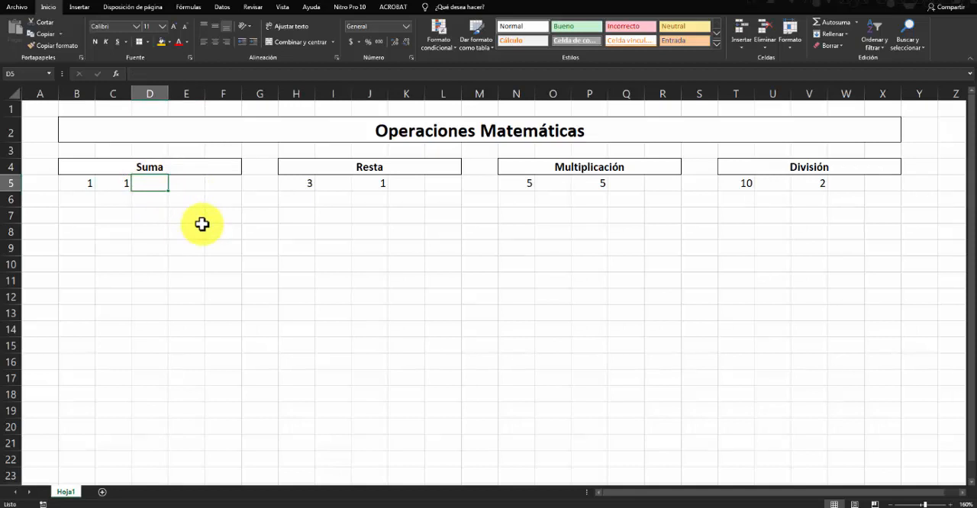
{"action": "type", "text": "?"}
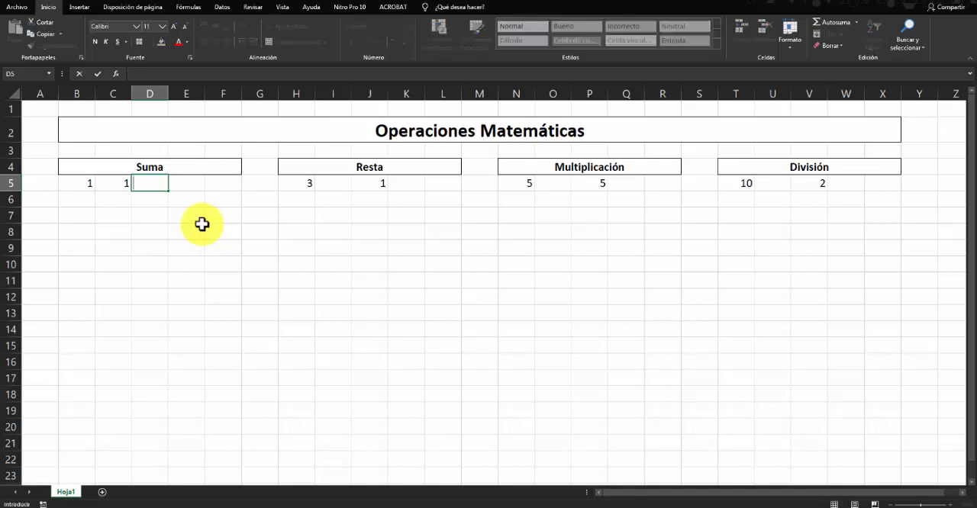
{"action": "type", "text": "=("}
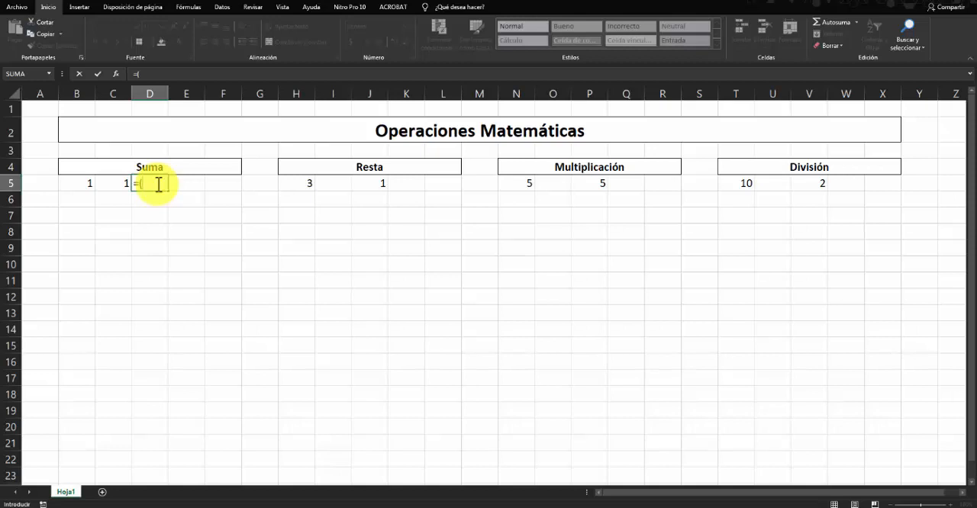
{"action": "type", "text": "+1)"}
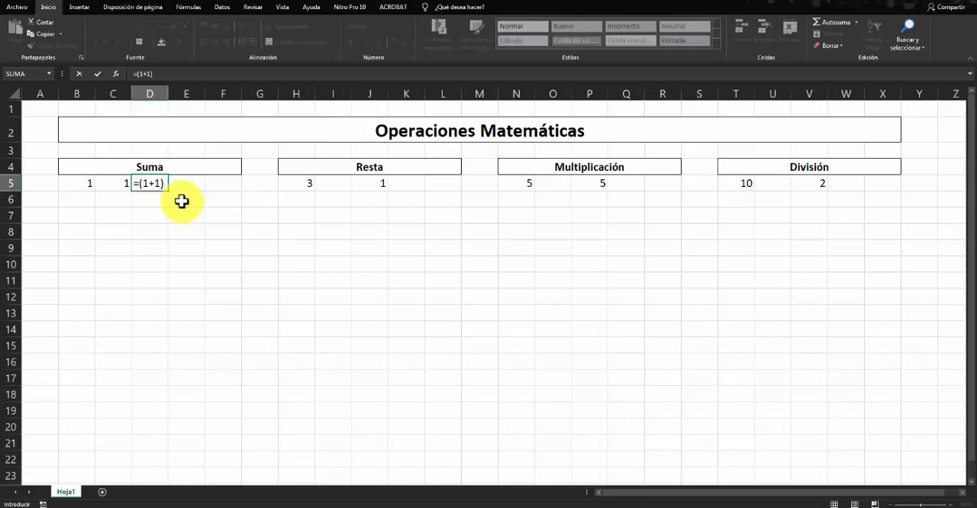
{"action": "key", "text": "Return"}
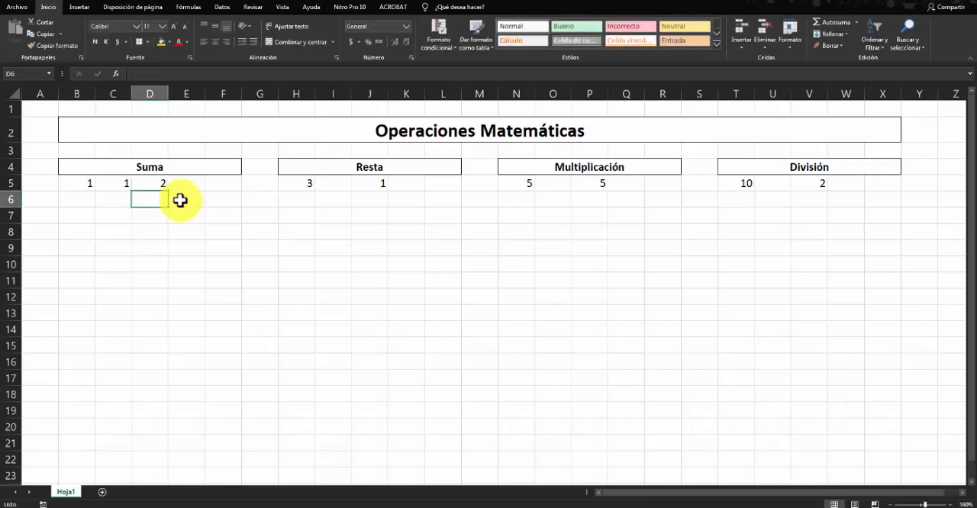
- Check the formula in D5 against the Suma operands in B5 and C5
{"action": "left_click", "coordinate": [154, 185]}
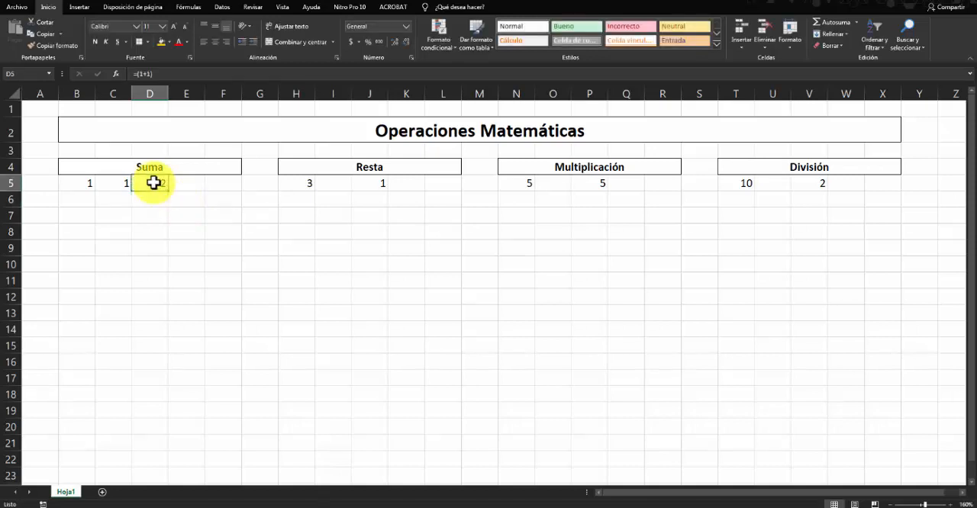
{"action": "left_click", "coordinate": [77, 185]}
{"action": "left_click", "coordinate": [117, 188]}
{"action": "left_click", "coordinate": [73, 183]}
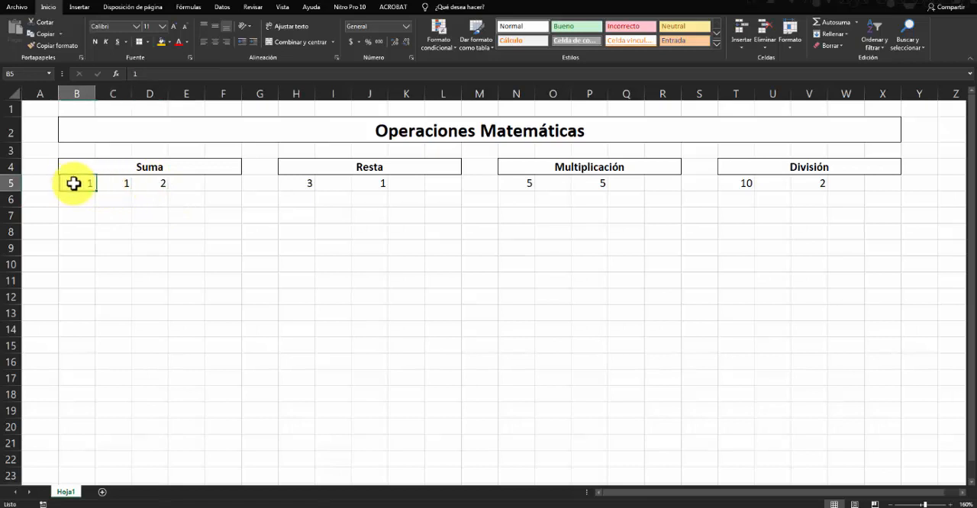
{"action": "left_click", "coordinate": [109, 183]}
{"action": "left_click", "coordinate": [74, 183]}
{"action": "left_click", "coordinate": [111, 184]}
{"action": "left_click", "coordinate": [81, 183]}
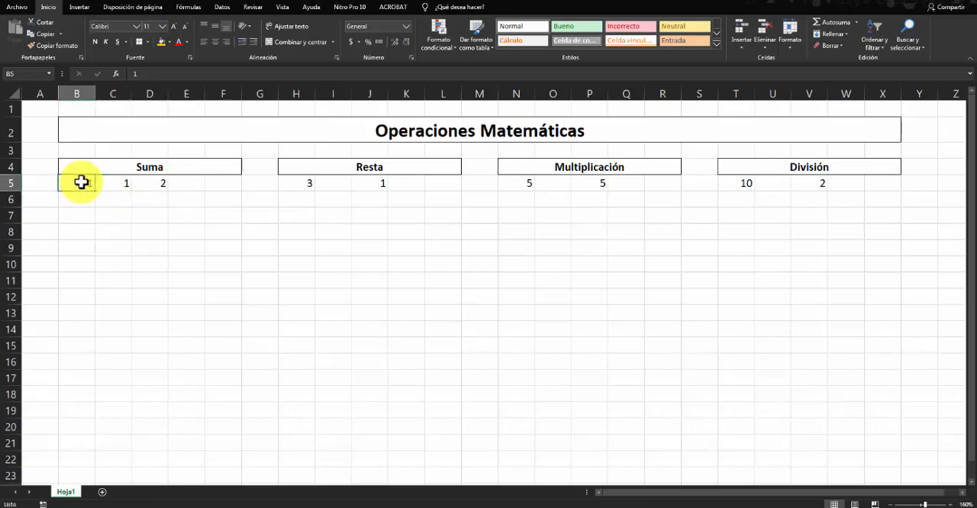
{"action": "left_click", "coordinate": [109, 183]}
- Set the first Suma operand in B5 to 3
{"action": "left_click", "coordinate": [81, 183]}
{"action": "type", "text": "3"}
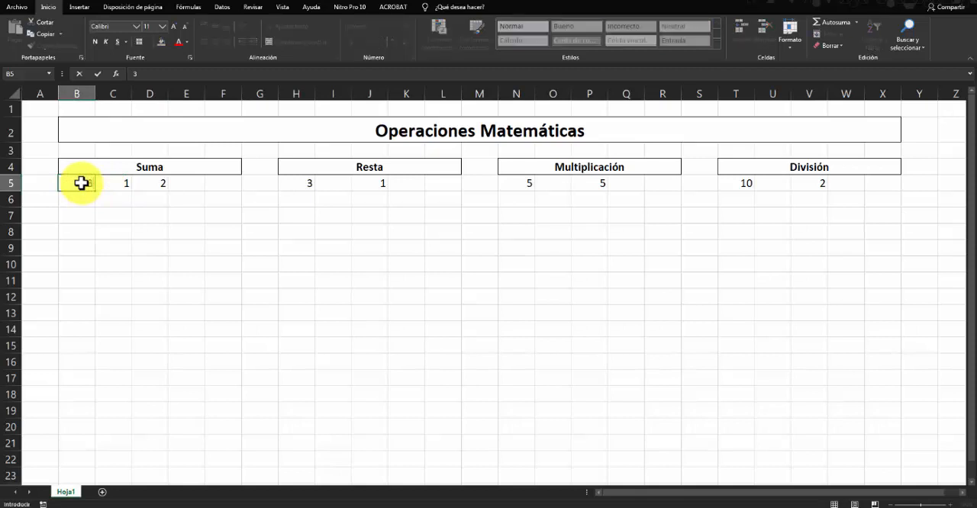
{"action": "key", "text": "Return"}
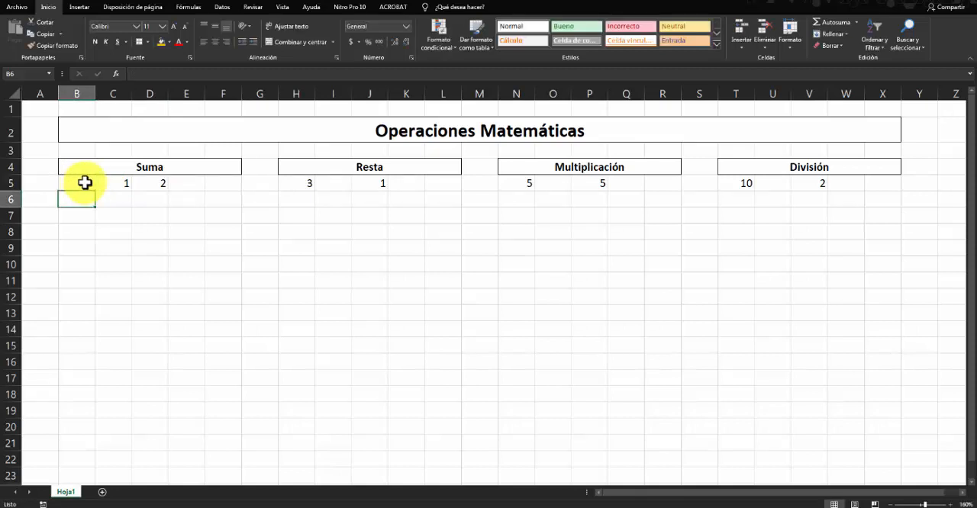
- Examine how the constant formula in D5 relates to the changed operand in B5 and the one in C5
{"action": "left_click", "coordinate": [157, 183]}
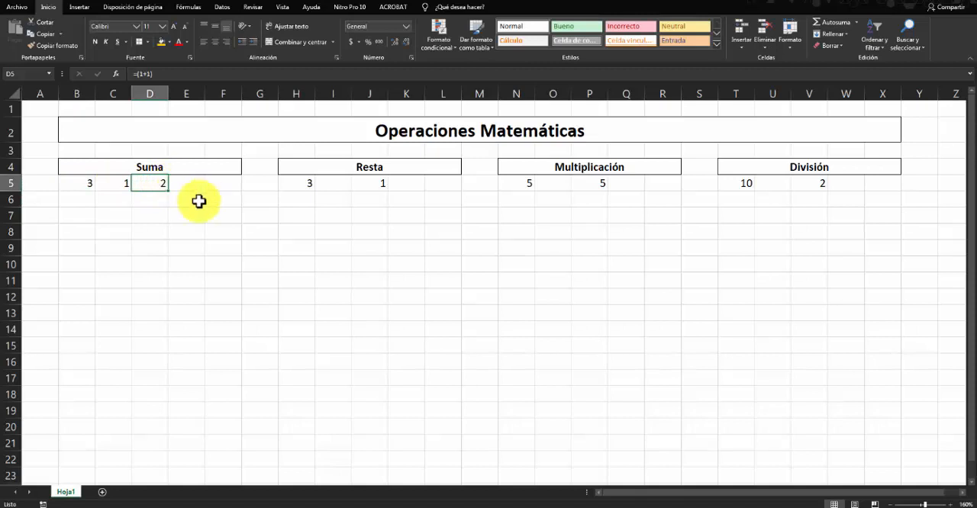
{"action": "left_click", "coordinate": [111, 185]}
{"action": "left_click", "coordinate": [79, 183]}
{"action": "left_click", "coordinate": [145, 185]}
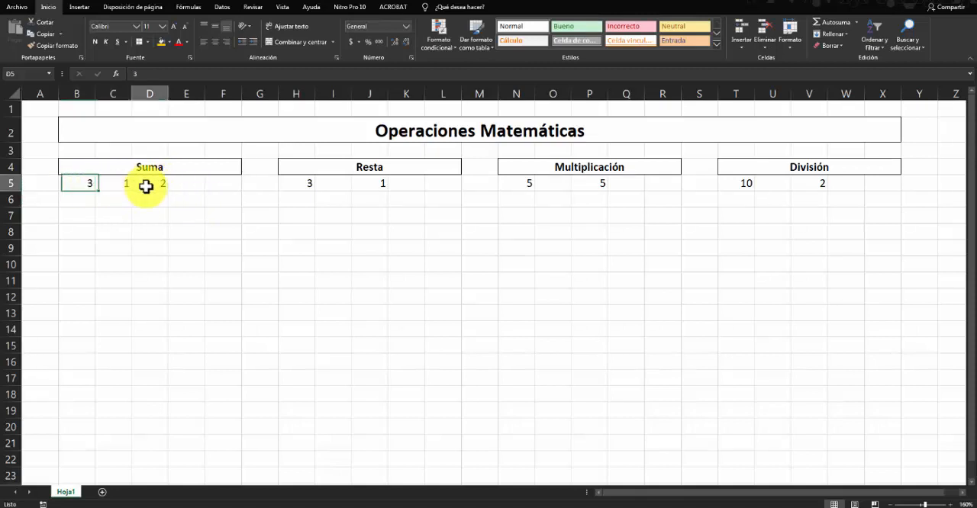
{"action": "left_click", "coordinate": [116, 186]}
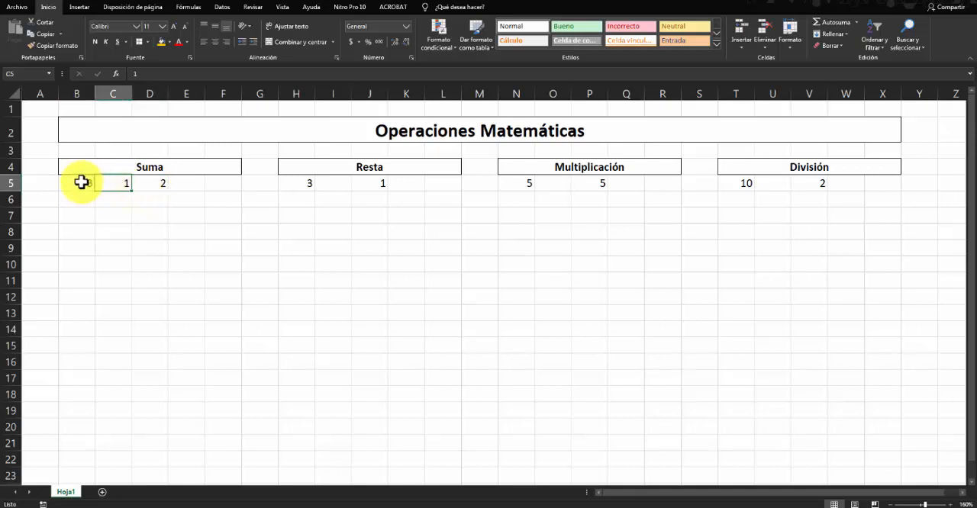
{"action": "left_click", "coordinate": [81, 183]}
{"action": "left_click", "coordinate": [157, 183]}
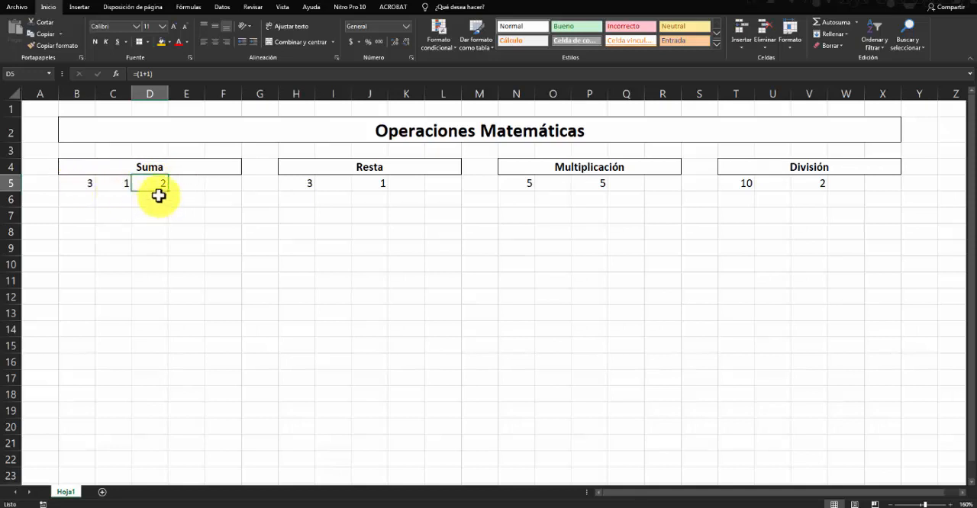
{"action": "left_click", "coordinate": [182, 185]}
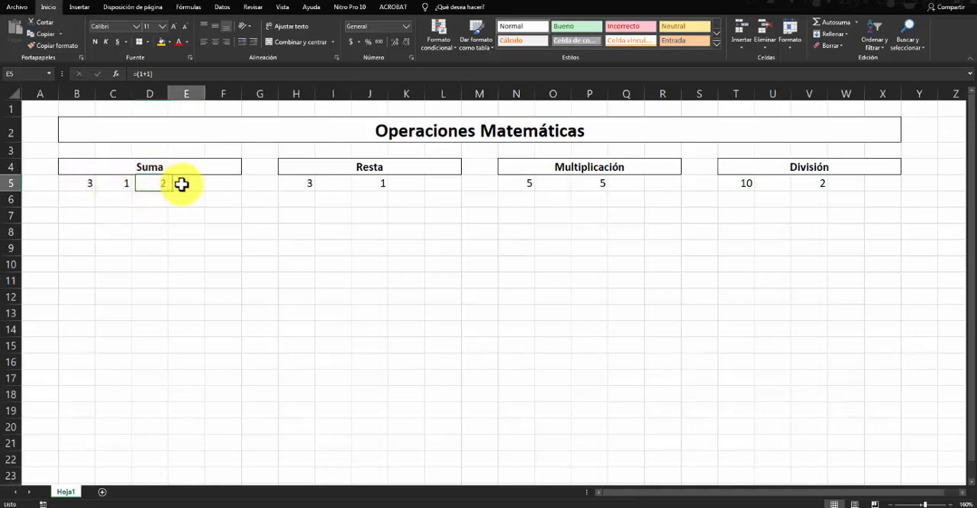
- Change the first constant in the D5 formula to 3, giving =(3+1)
{"action": "left_click", "coordinate": [147, 184]}
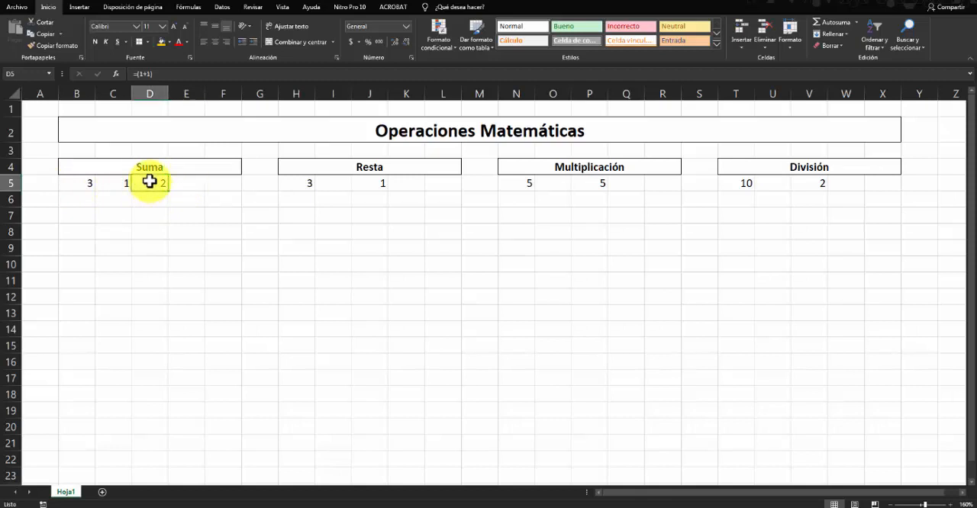
{"action": "double_click", "coordinate": [151, 184]}
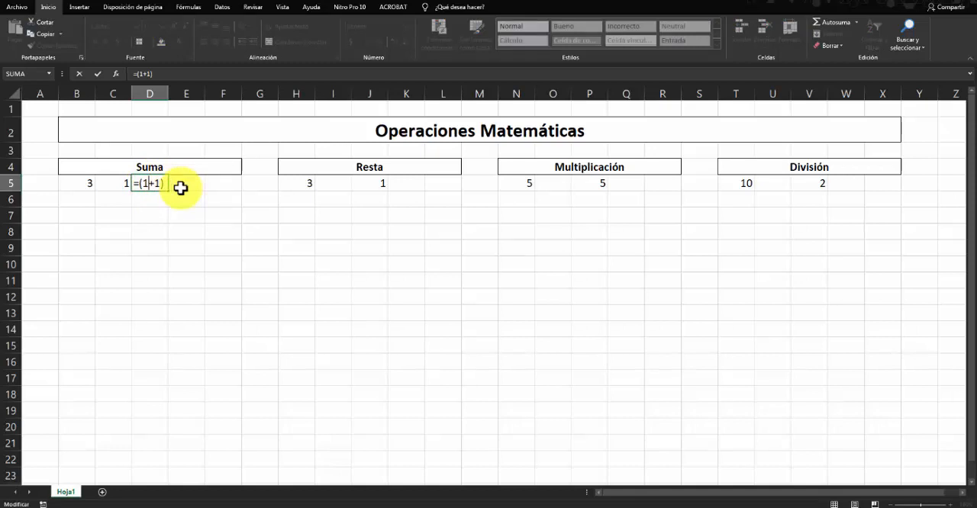
{"action": "key", "text": "BackSpace"}
{"action": "type", "text": "3"}
{"action": "key", "text": "Return"}
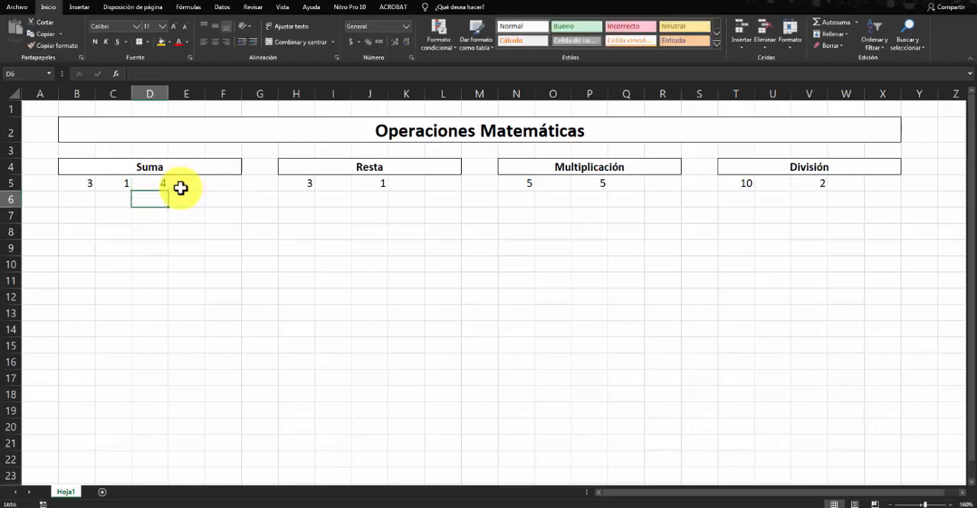
- Replace the constants in the D5 formula with references to the two Suma operand cells, giving =(B5+C5)
{"action": "left_click", "coordinate": [146, 184]}
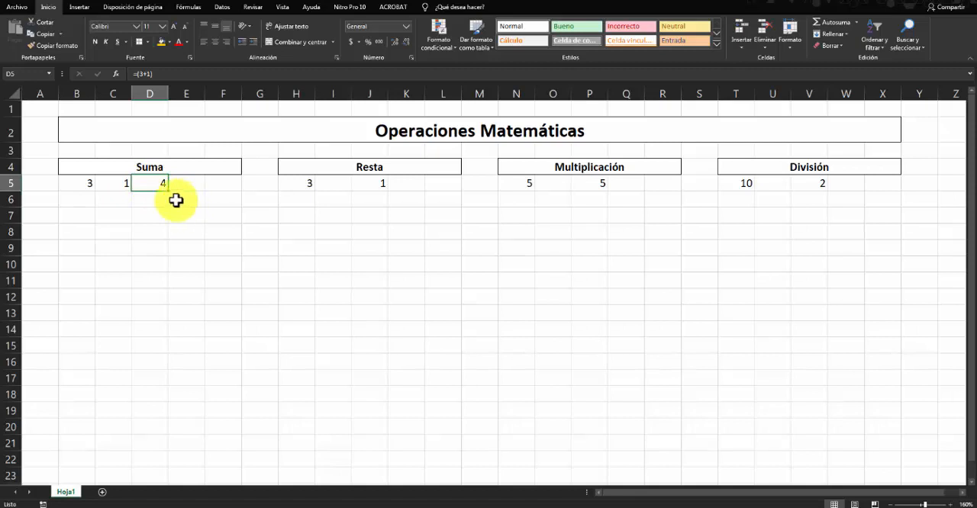
{"action": "double_click", "coordinate": [147, 183]}
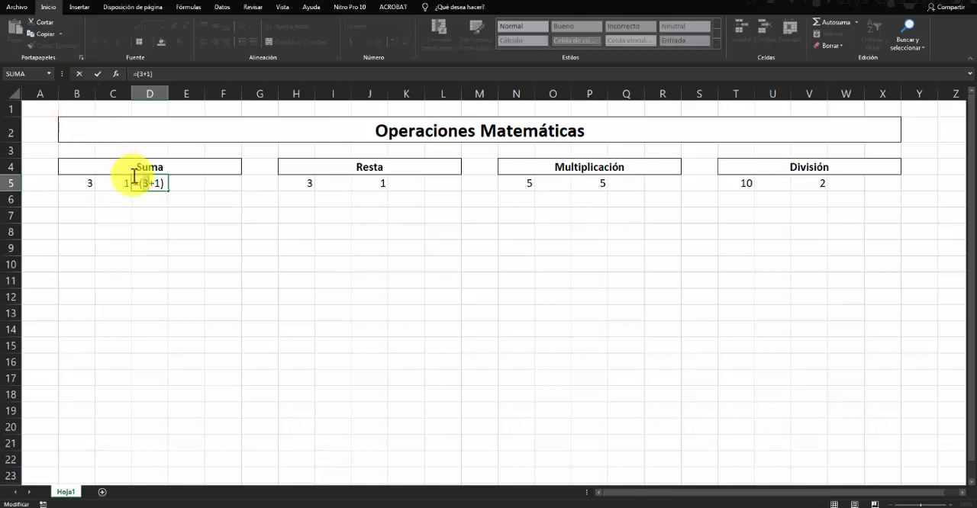
{"action": "key", "text": "BackSpace"}
{"action": "type", "text": "B"}
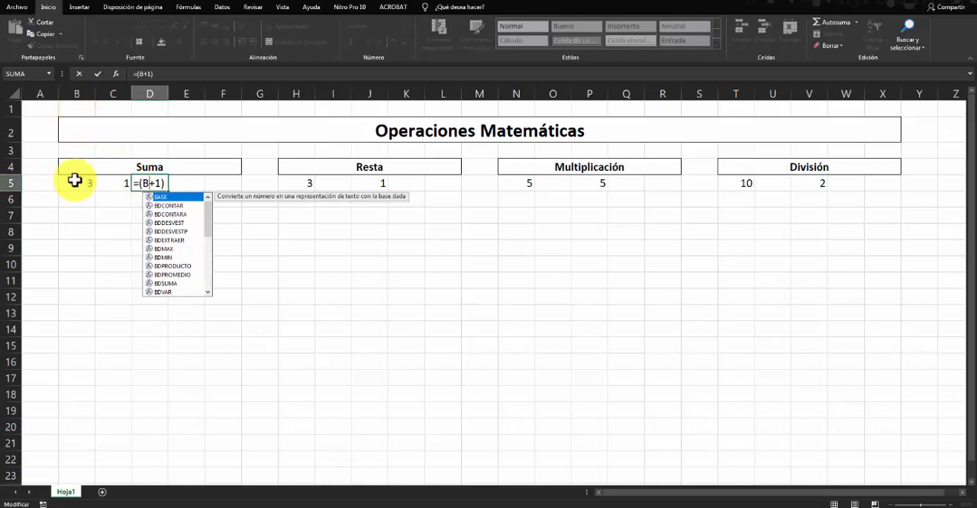
{"action": "type", "text": "5"}
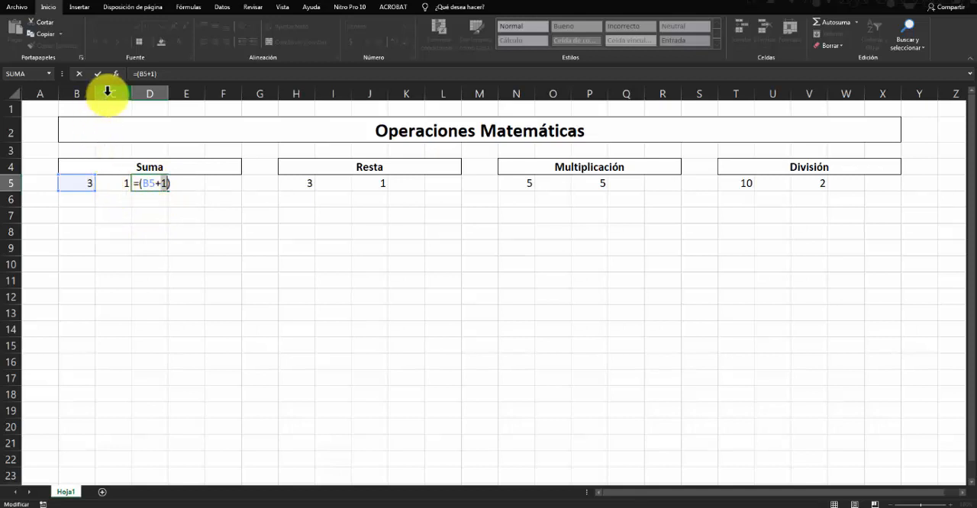
{"action": "key", "text": "BackSpace"}
{"action": "type", "text": "C"}
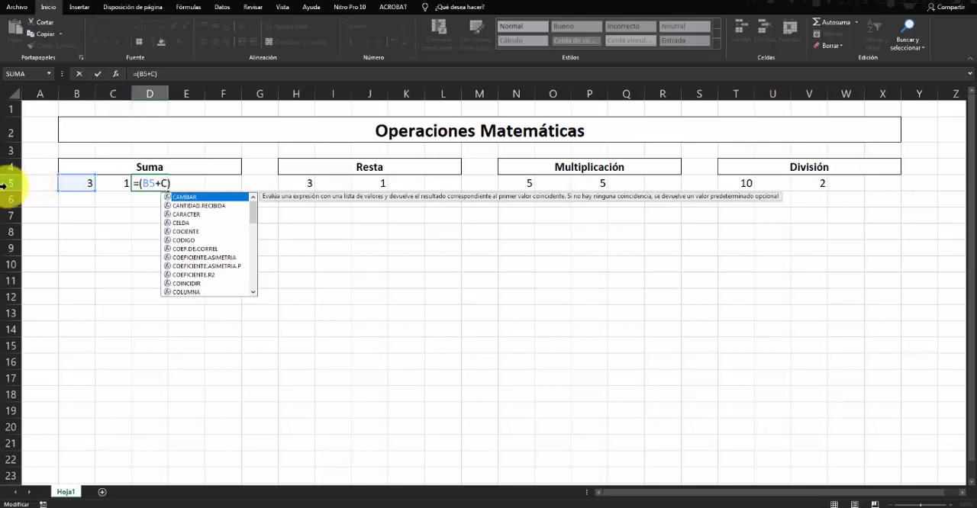
{"action": "type", "text": "5"}
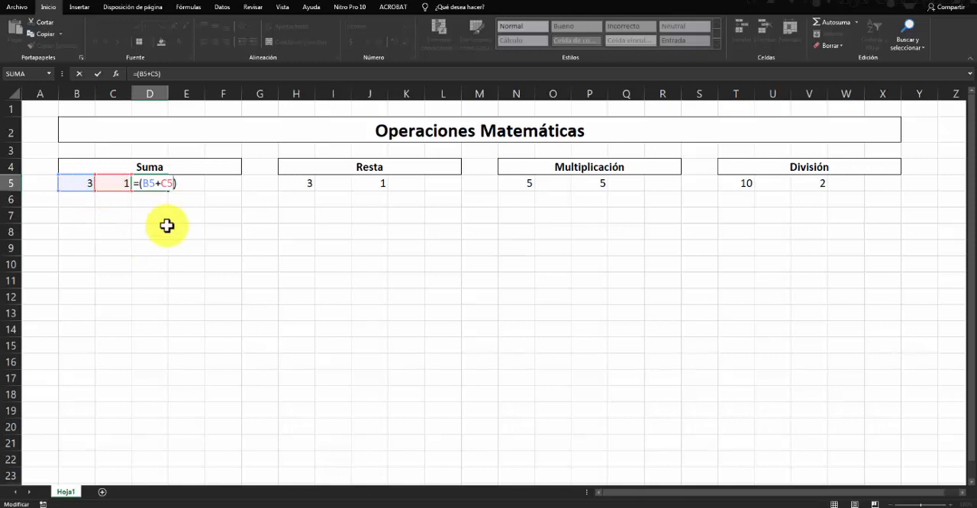
{"action": "key", "text": "Return"}
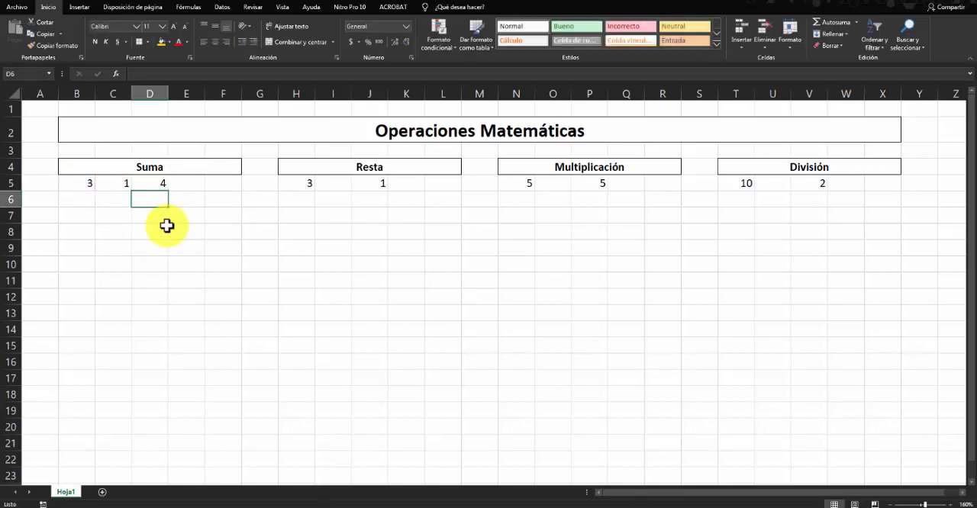
- Set the second Suma operand in C5 to 3
{"action": "left_click", "coordinate": [125, 216]}
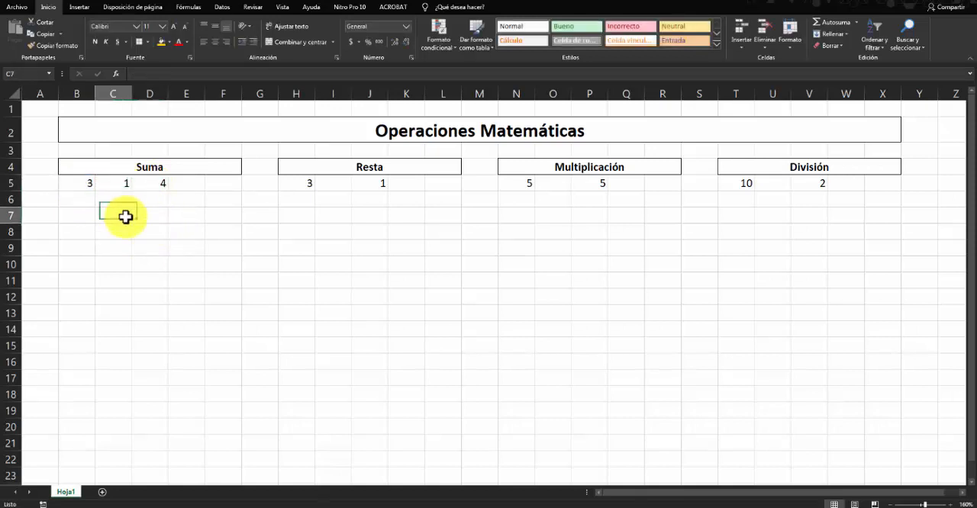
{"action": "left_click", "coordinate": [115, 184]}
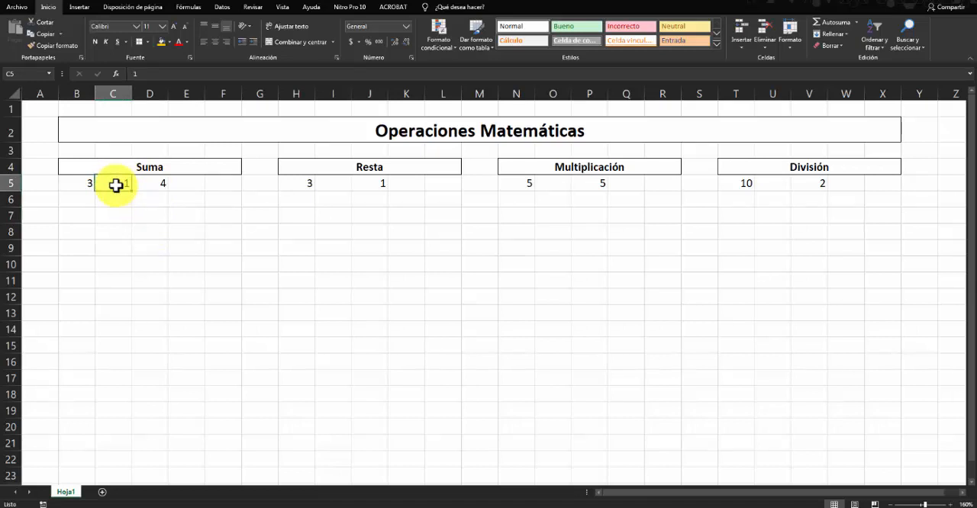
{"action": "type", "text": "3"}
{"action": "key", "text": "Return"}
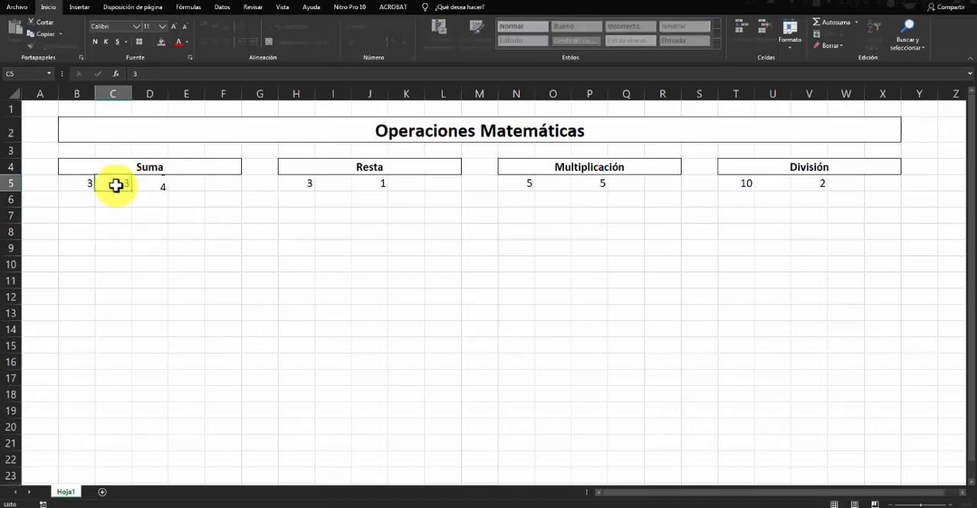
- Set the Suma operands to 4 in B5 and 8 in C5
{"action": "left_click", "coordinate": [74, 182]}
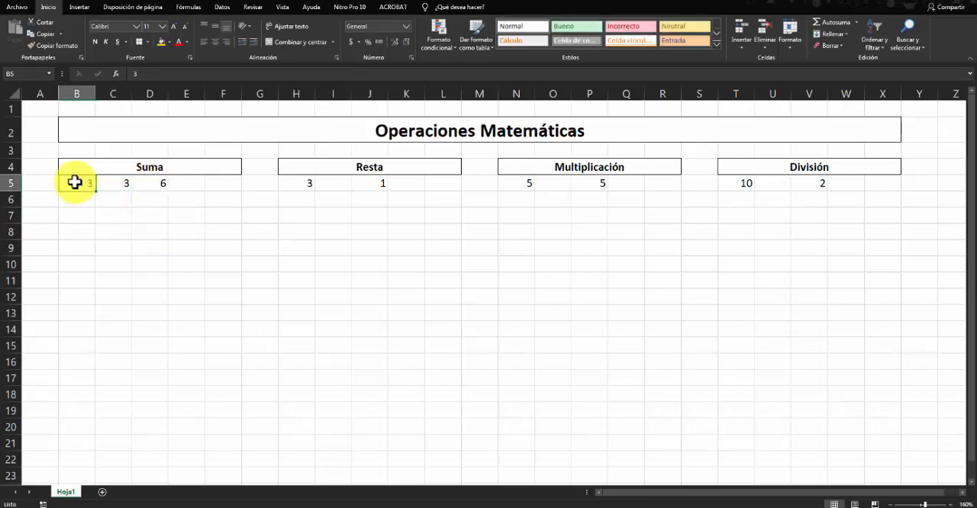
{"action": "type", "text": "4"}
{"action": "key", "text": "Return"}
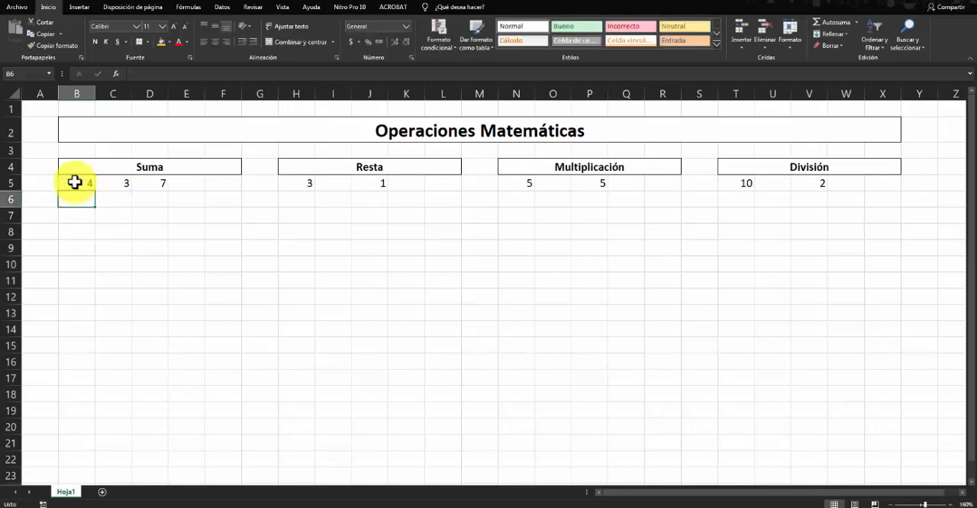
{"action": "left_click", "coordinate": [105, 180]}
{"action": "type", "text": "8"}
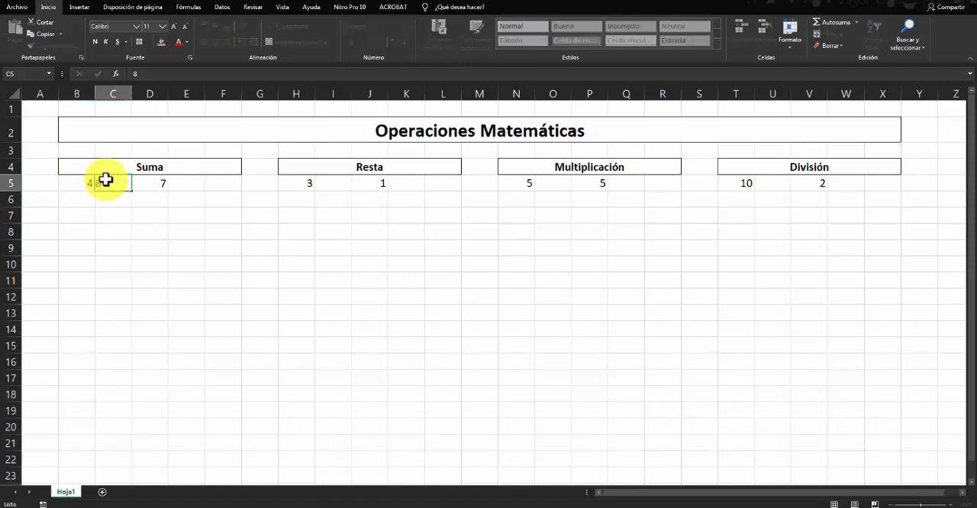
{"action": "key", "text": "Return"}
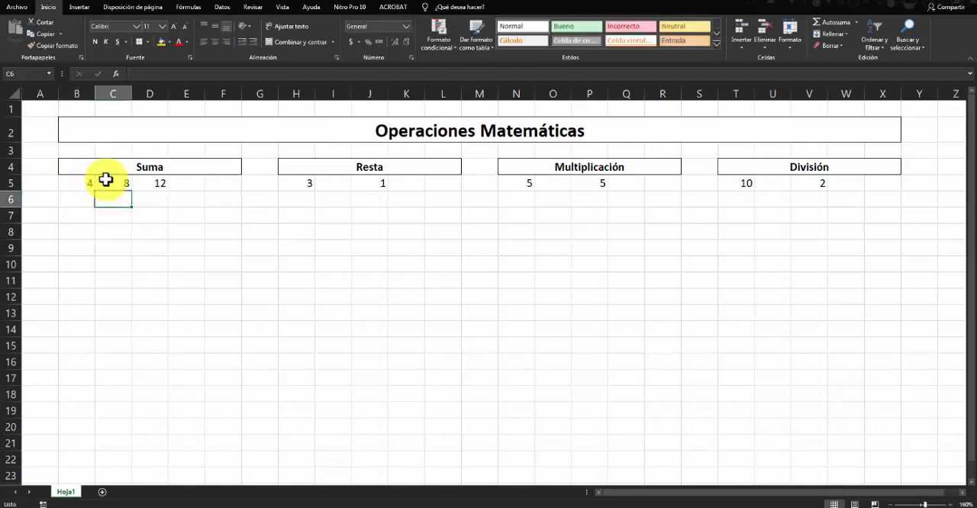
- Review the cell references in the D5 formula and delete the formula from the cell
{"action": "left_click", "coordinate": [151, 182]}
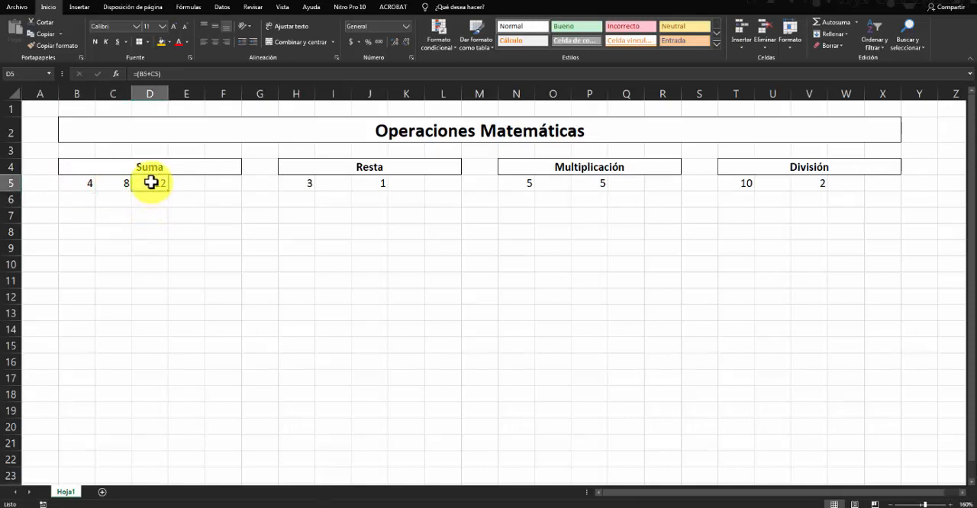
{"action": "double_click", "coordinate": [151, 183]}
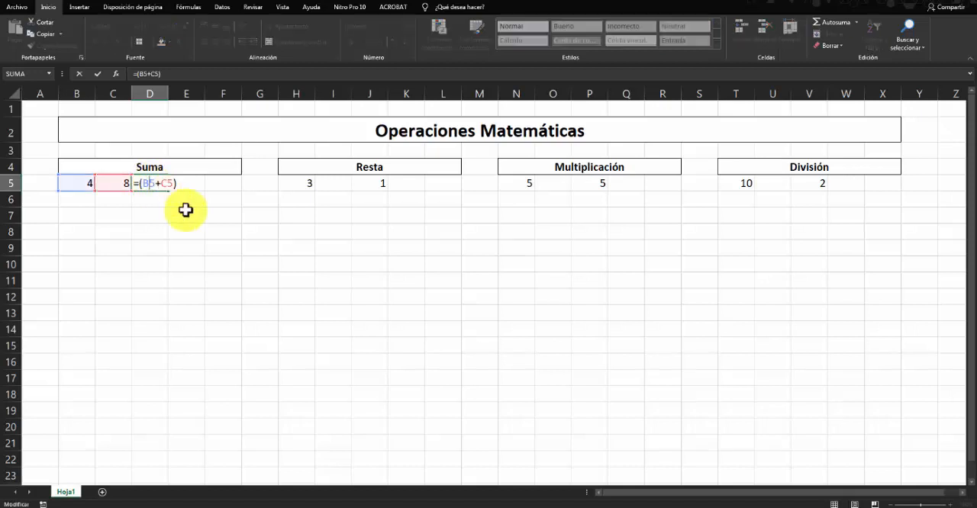
{"action": "left_click", "coordinate": [181, 211]}
{"action": "left_click", "coordinate": [150, 183]}
{"action": "key", "text": "Delete"}
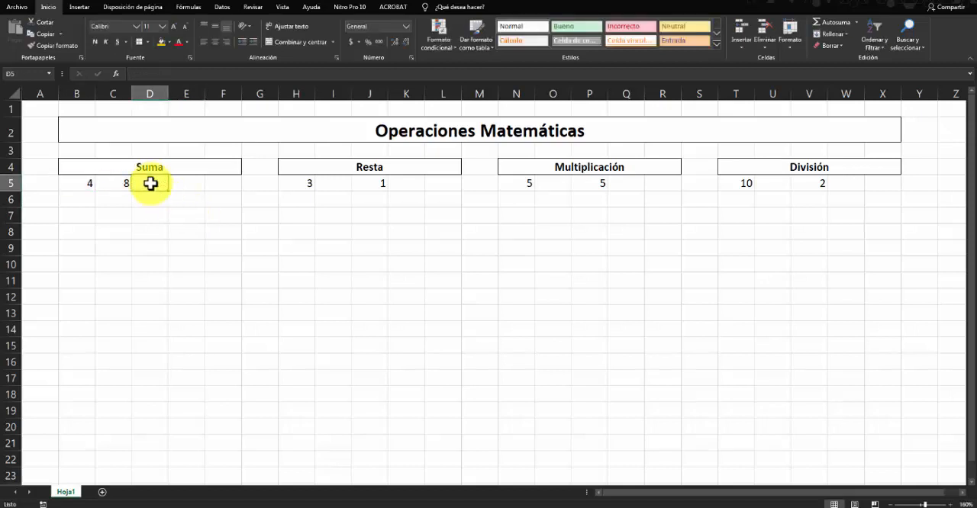
{"action": "left_click", "coordinate": [176, 231]}
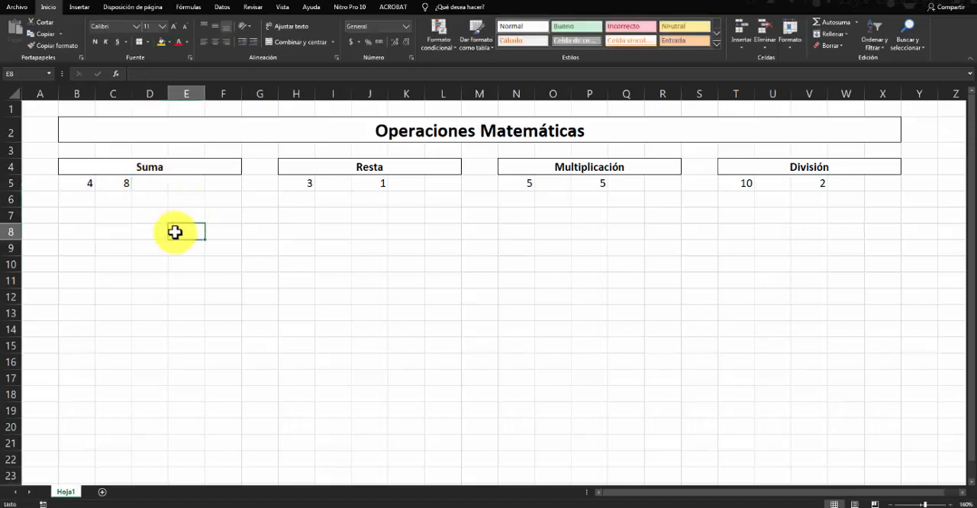
- Enter =(B5+C5) in D5, picking the two Suma operand cells as references, and check the stored formula
{"action": "left_click", "coordinate": [152, 186]}
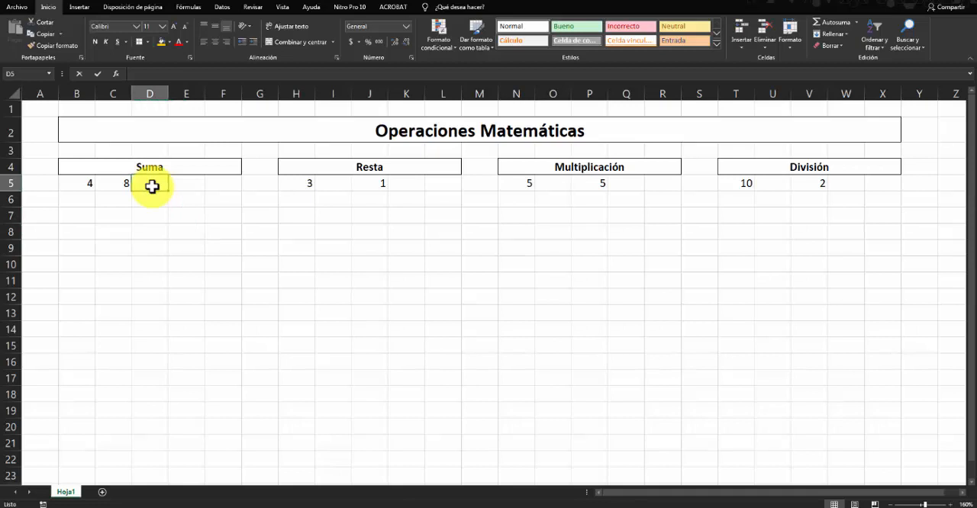
{"action": "type", "text": "=("}
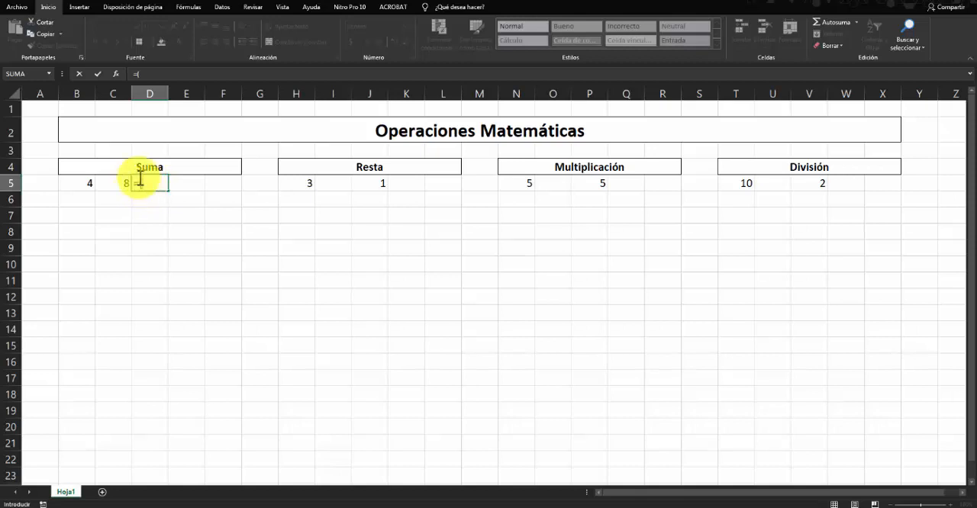
{"action": "left_click", "coordinate": [79, 183]}
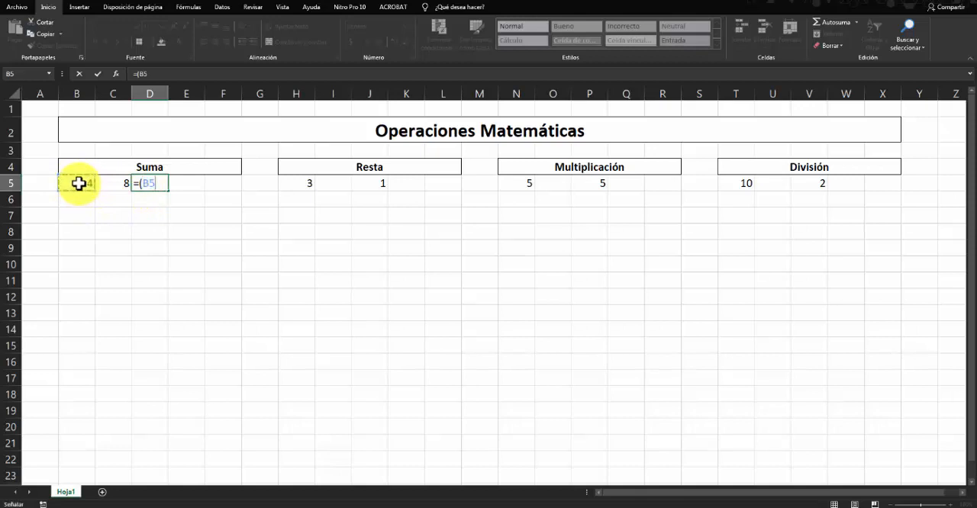
{"action": "type", "text": "+"}
{"action": "left_click", "coordinate": [111, 183]}
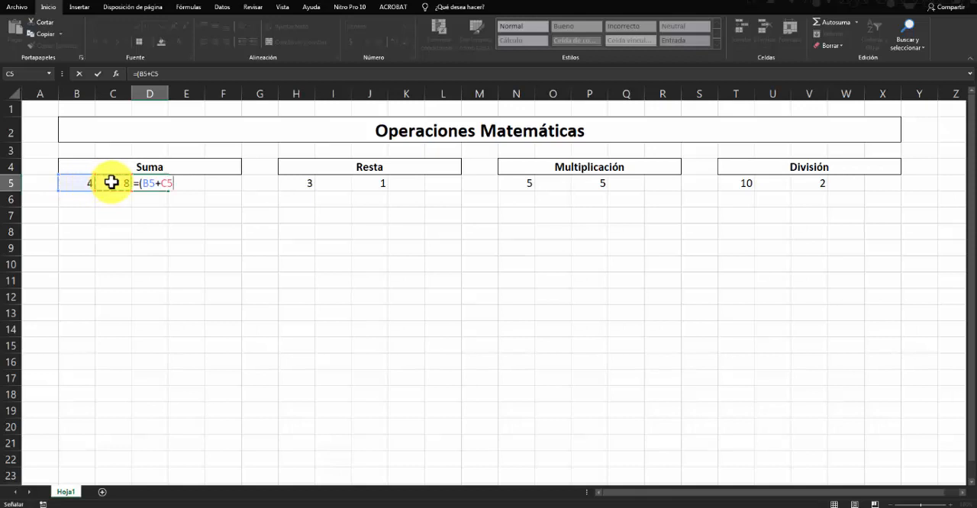
{"action": "type", "text": ")"}
{"action": "key", "text": "Return"}
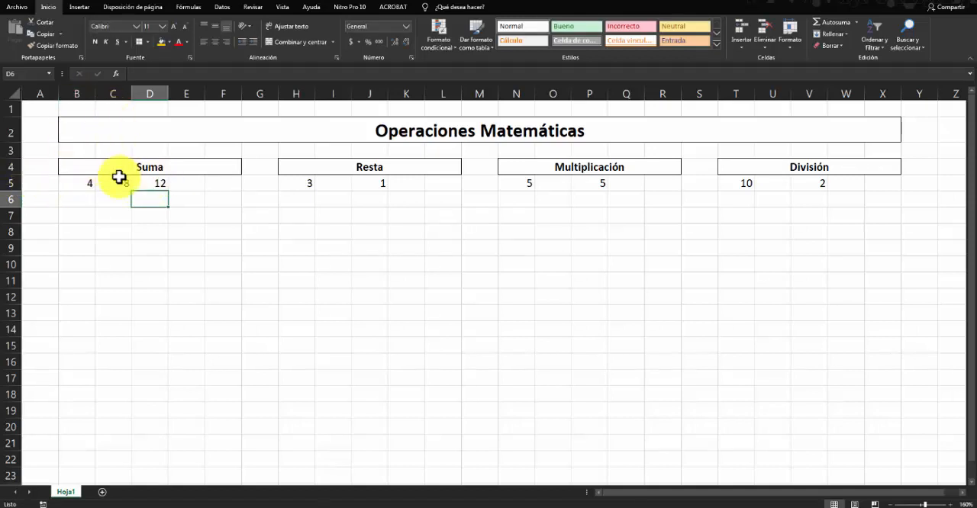
{"action": "left_click", "coordinate": [185, 184]}
{"action": "left_click", "coordinate": [152, 183]}
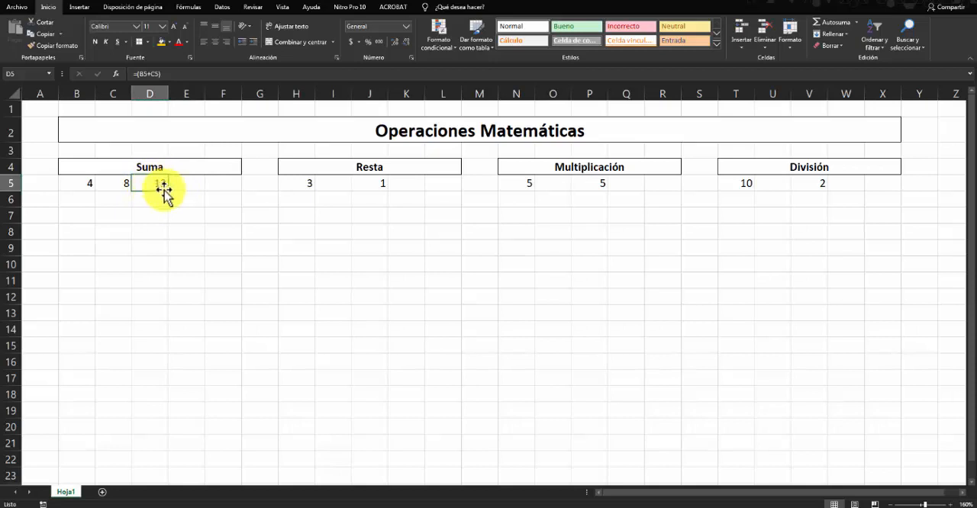
- Move the second Resta operand next to the first by entering 1 in I5 and clearing J5
{"action": "left_click", "coordinate": [342, 183]}
{"action": "left_click", "coordinate": [369, 181]}
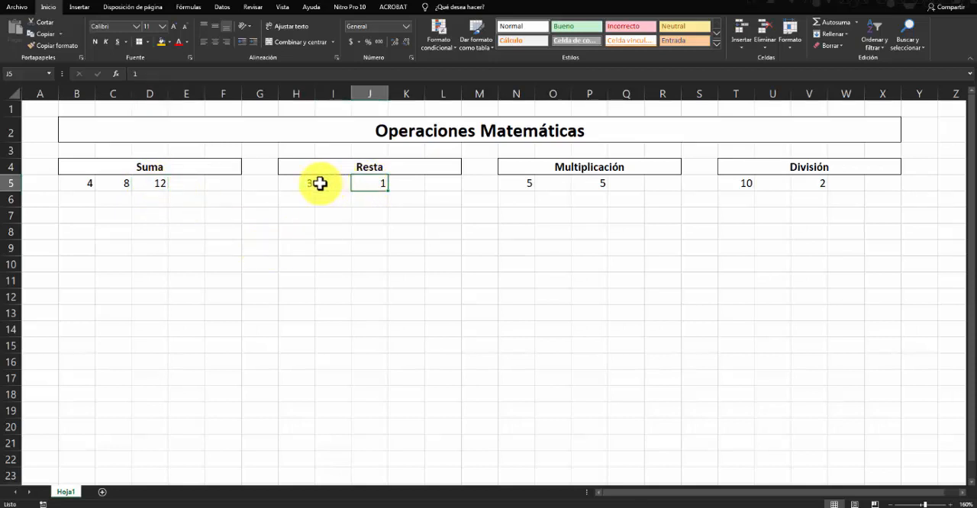
{"action": "left_click", "coordinate": [404, 186]}
{"action": "left_click", "coordinate": [335, 185]}
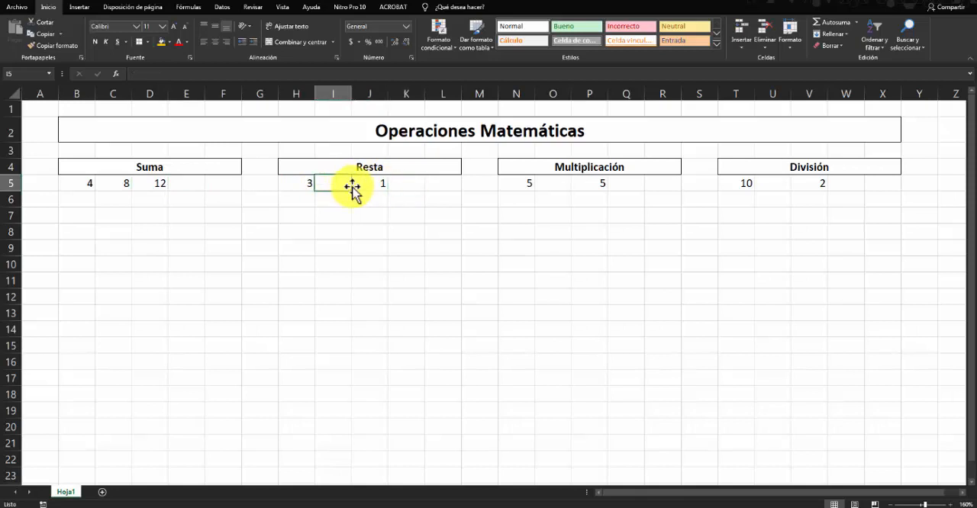
{"action": "left_click", "coordinate": [374, 184]}
{"action": "left_click", "coordinate": [333, 185]}
{"action": "type", "text": "1"}
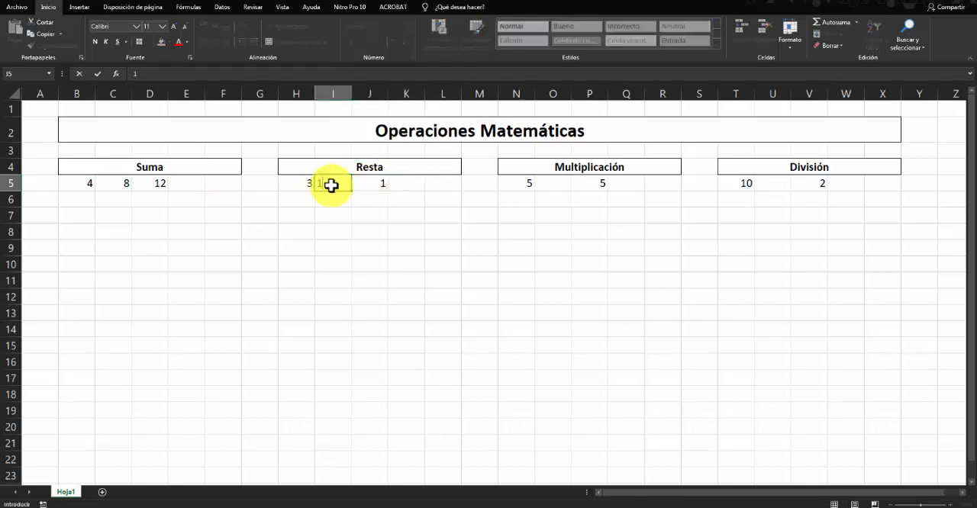
{"action": "key", "text": "Return"}
{"action": "left_click", "coordinate": [374, 184]}
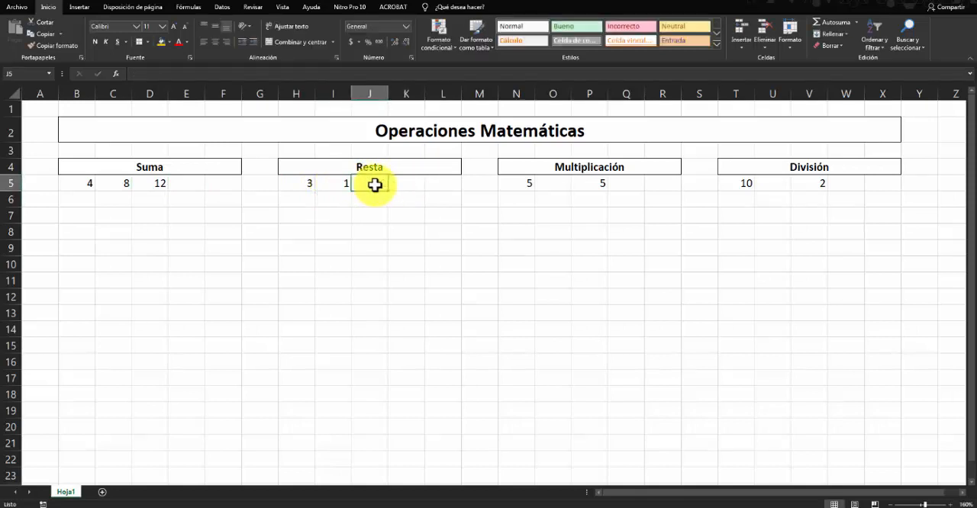
{"action": "left_click", "coordinate": [404, 198]}
- Enter =(H5-I5) in J5, picking the two Resta operand cells as references, and check the stored formula
{"action": "left_click", "coordinate": [373, 185]}
{"action": "type", "text": "="}
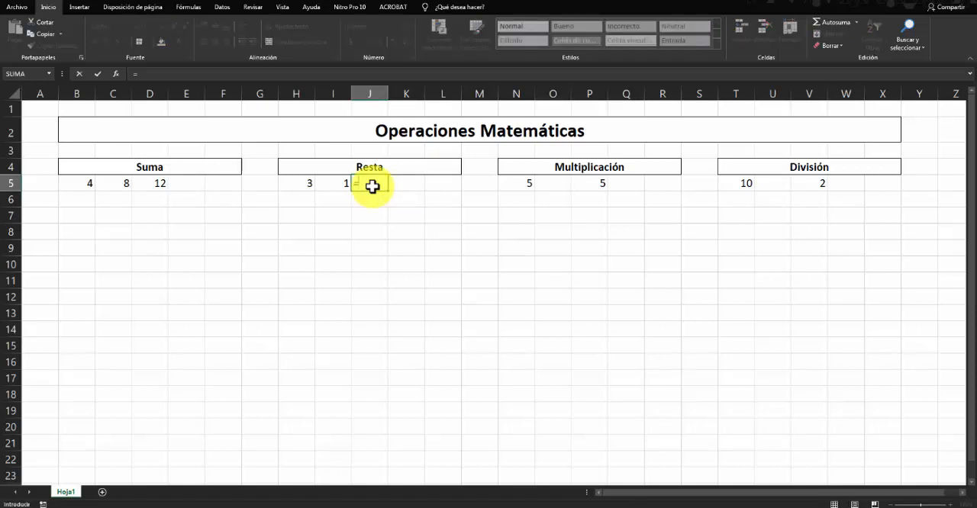
{"action": "type", "text": "("}
{"action": "left_click", "coordinate": [298, 182]}
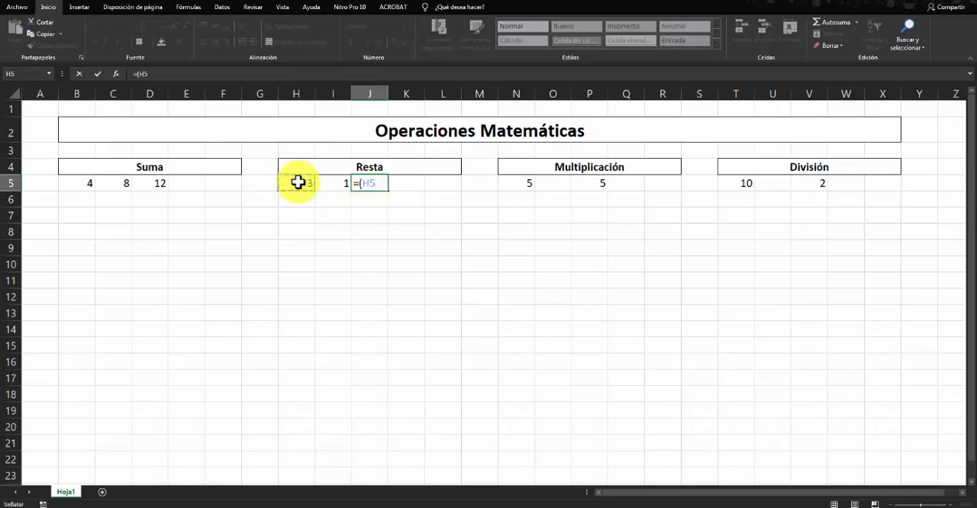
{"action": "type", "text": "-"}
{"action": "left_click", "coordinate": [336, 182]}
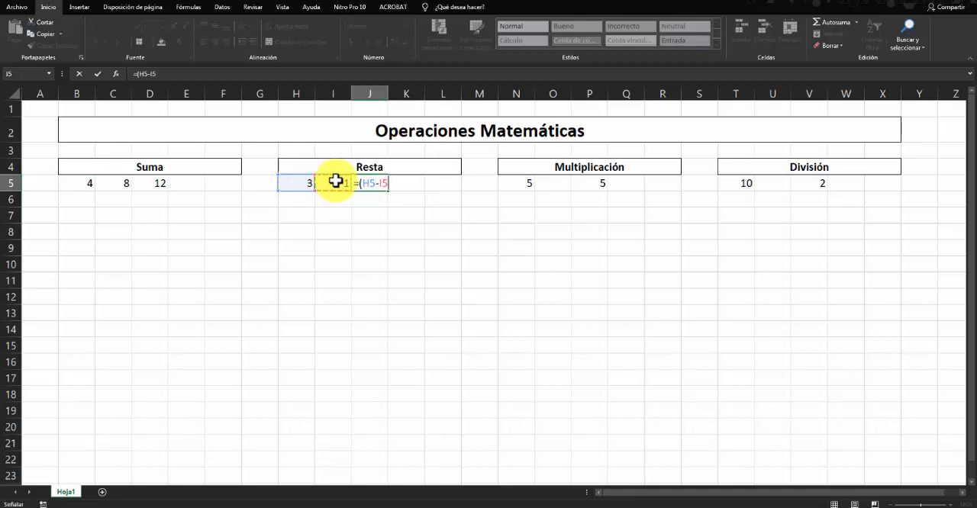
{"action": "type", "text": ")"}
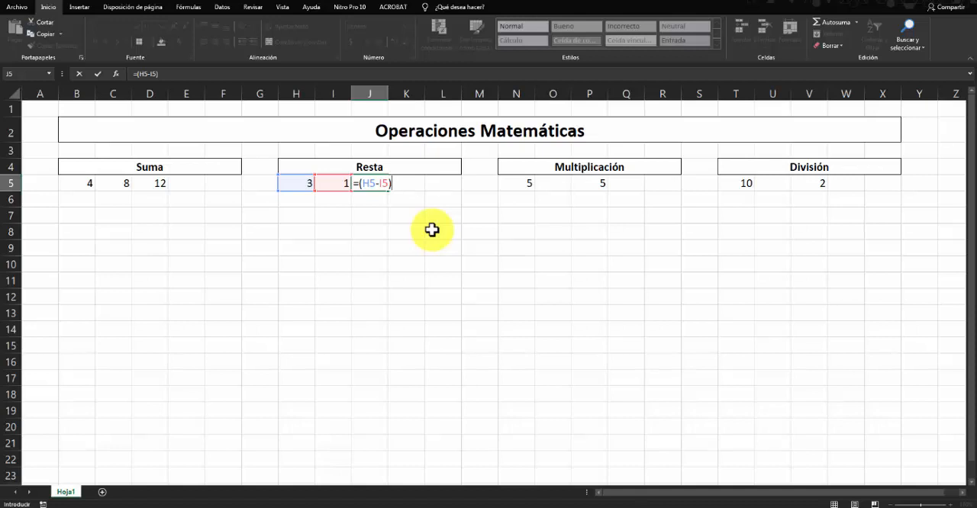
{"action": "key", "text": "Return"}
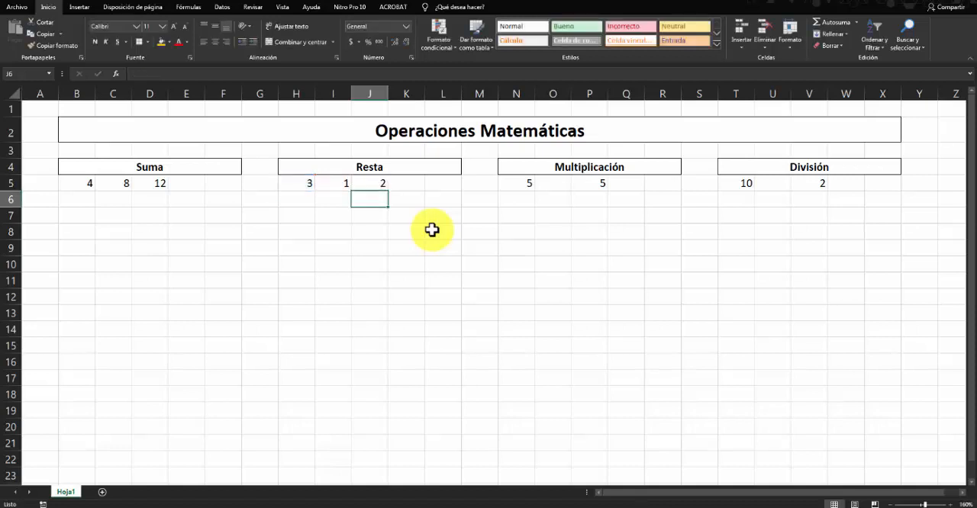
{"action": "left_click", "coordinate": [375, 186]}
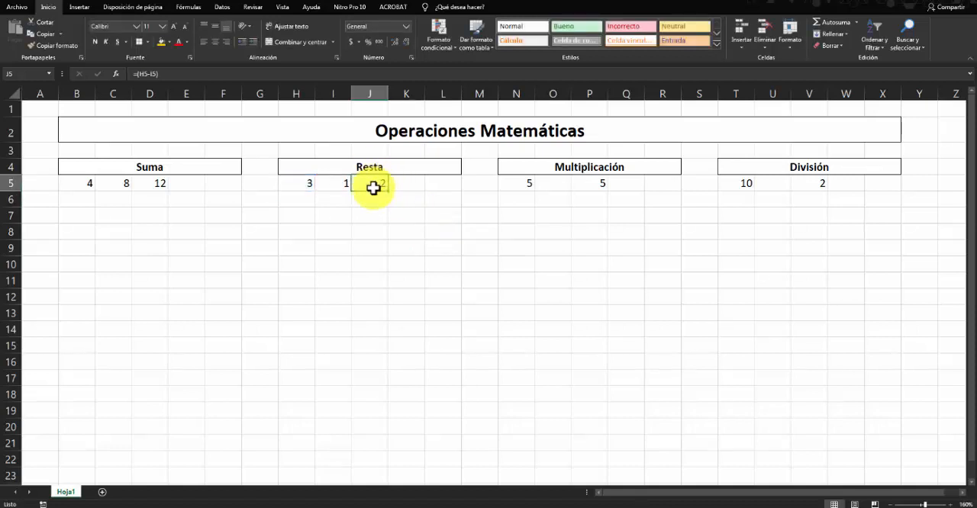
- Set the Resta operands to 8 in H5 and 4 in I5
{"action": "left_click", "coordinate": [293, 185]}
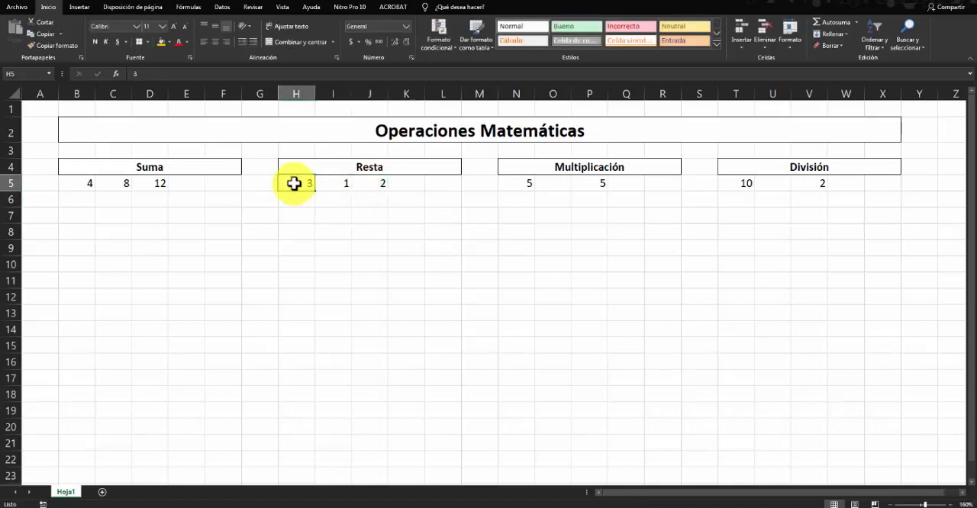
{"action": "type", "text": "8"}
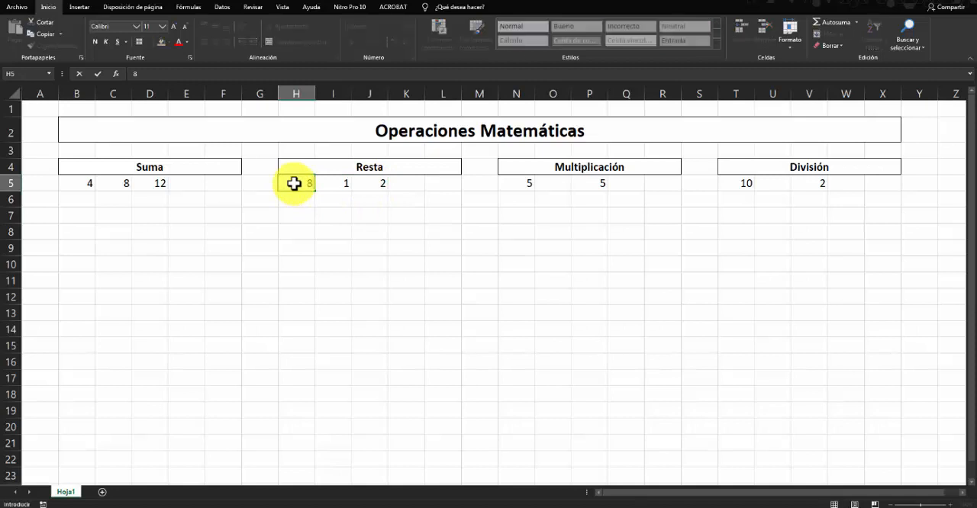
{"action": "key", "text": "Tab"}
{"action": "type", "text": "4"}
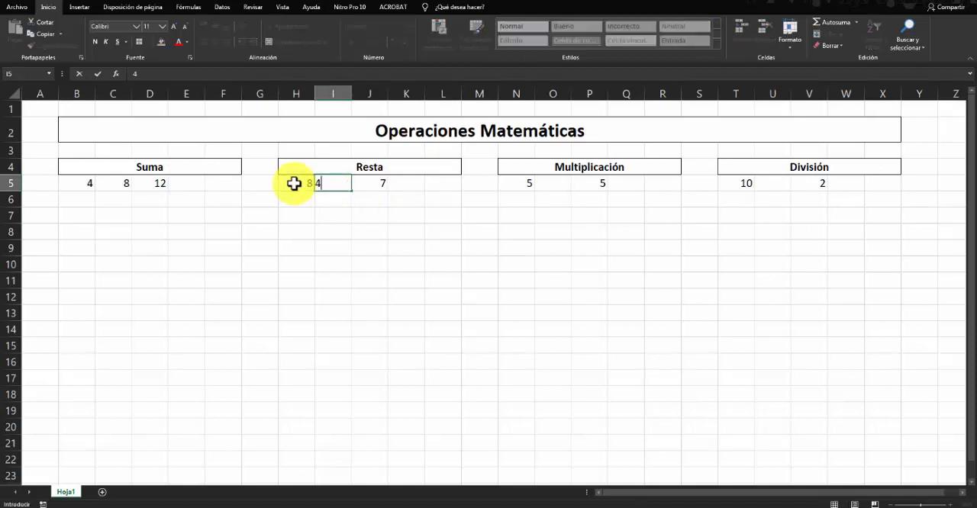
{"action": "key", "text": "Return"}
{"action": "key", "text": "Up"}
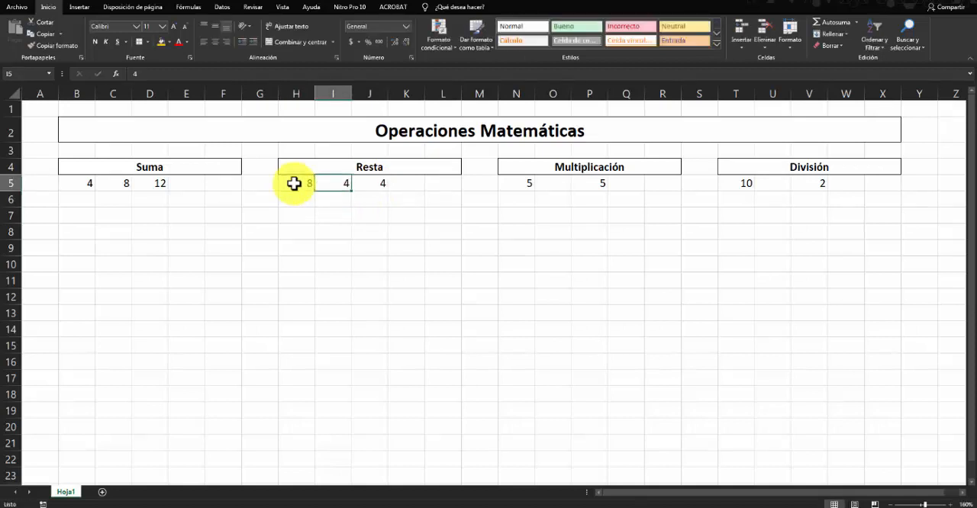
- Move the second Multiplicación operand from P5 to O5, next to the first operand
{"action": "left_click", "coordinate": [563, 198]}
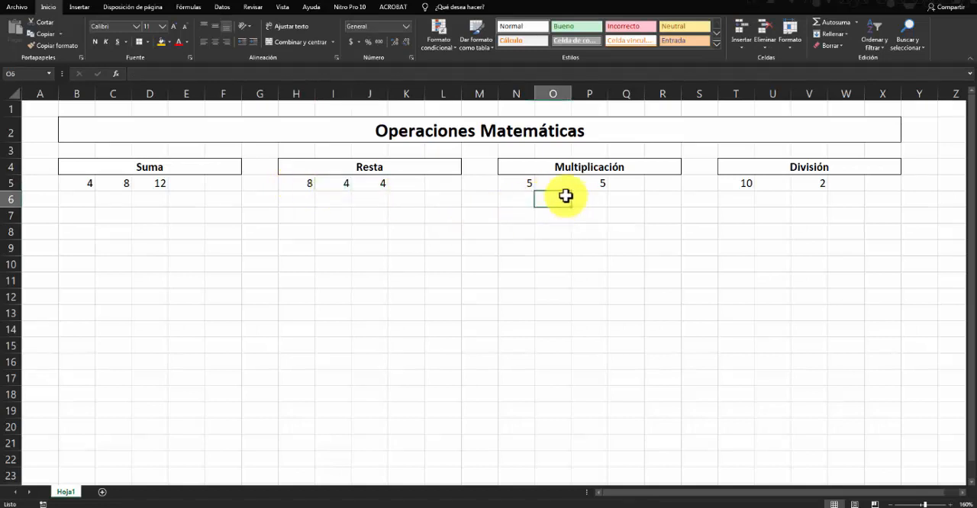
{"action": "left_click", "coordinate": [554, 182]}
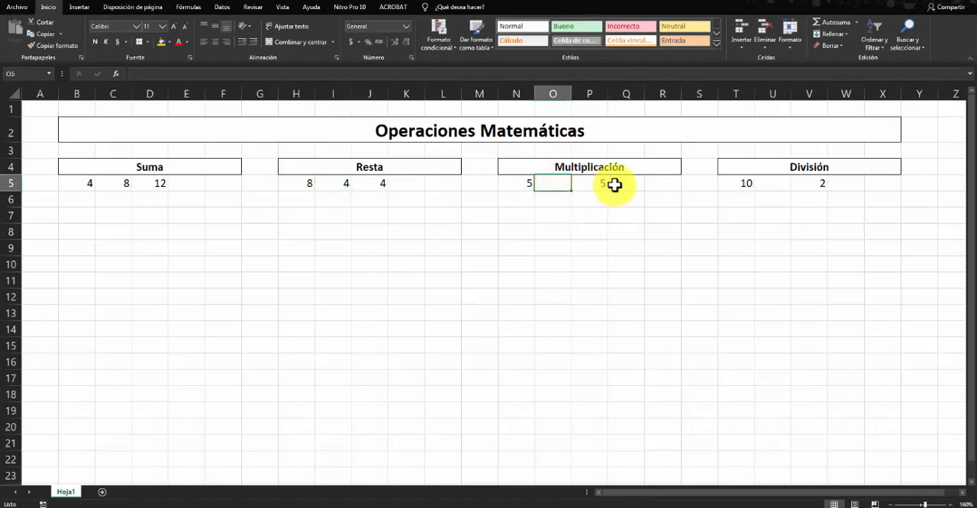
{"action": "left_click", "coordinate": [586, 186]}
{"action": "left_click_drag", "start_coordinate": [584, 187], "coordinate": [554, 186]}
{"action": "left_click", "coordinate": [597, 218]}
{"action": "left_click", "coordinate": [518, 185]}
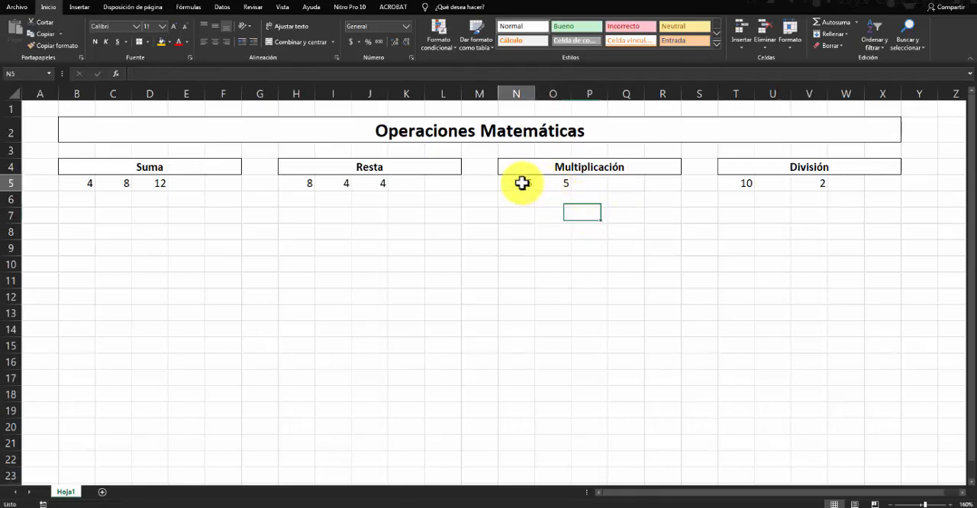
{"action": "left_click", "coordinate": [545, 183]}
- Enter =(N5*O5) in P5, picking the two Multiplicación operand cells as references, and check the stored formula
{"action": "left_click", "coordinate": [593, 184]}
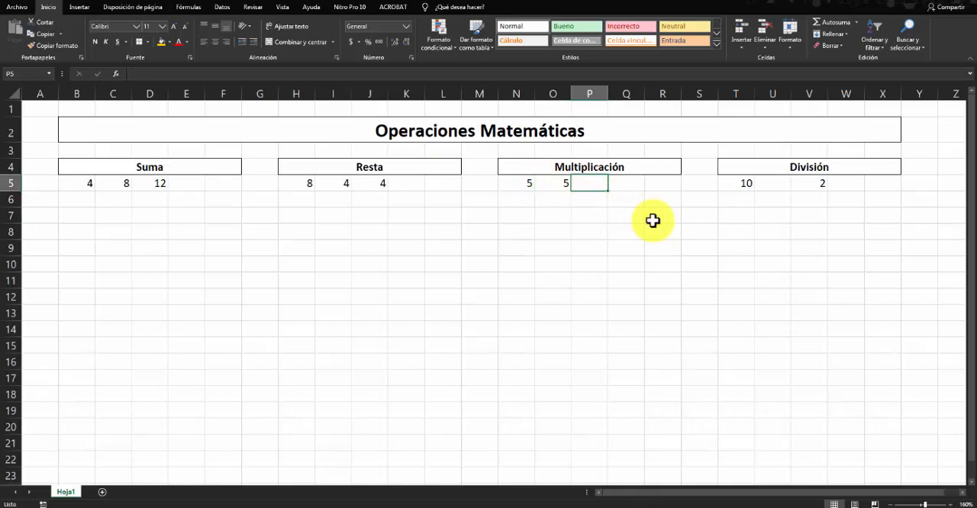
{"action": "type", "text": ")"}
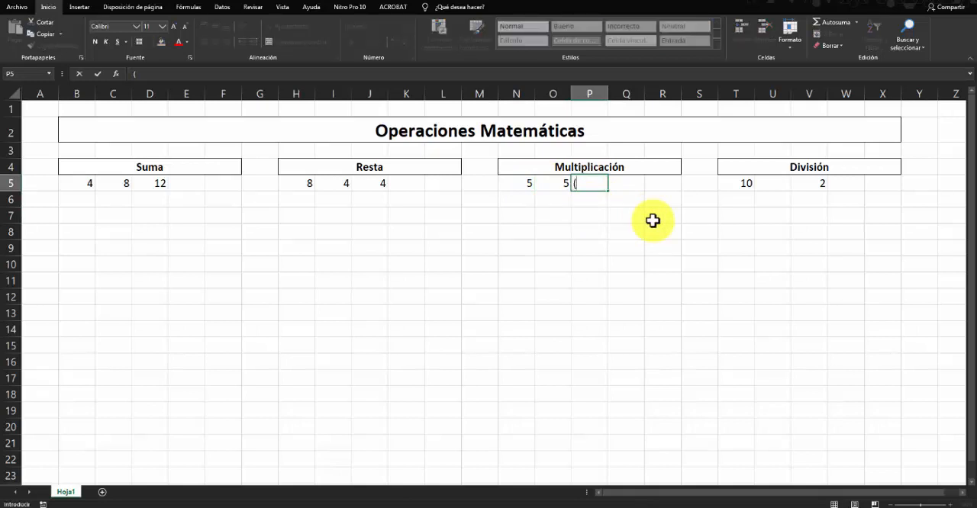
{"action": "type", "text": "="}
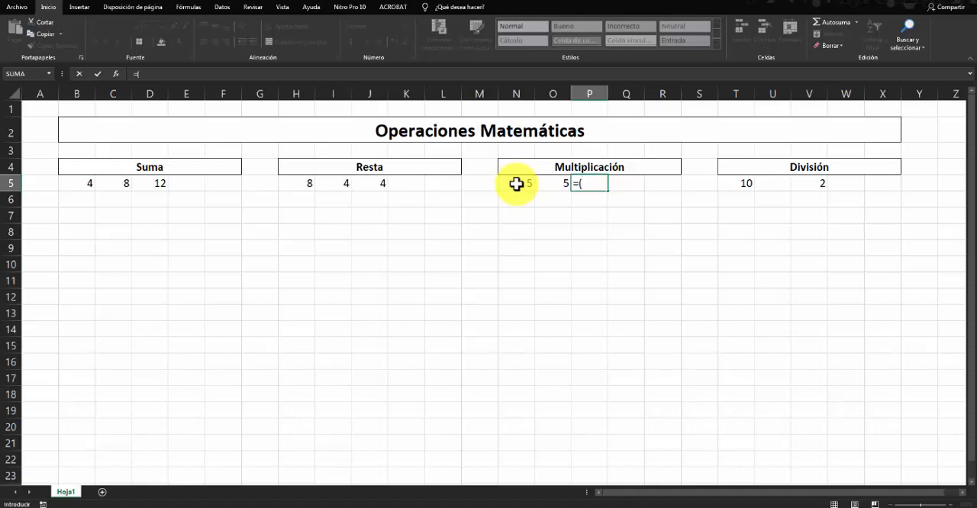
{"action": "left_click", "coordinate": [516, 184]}
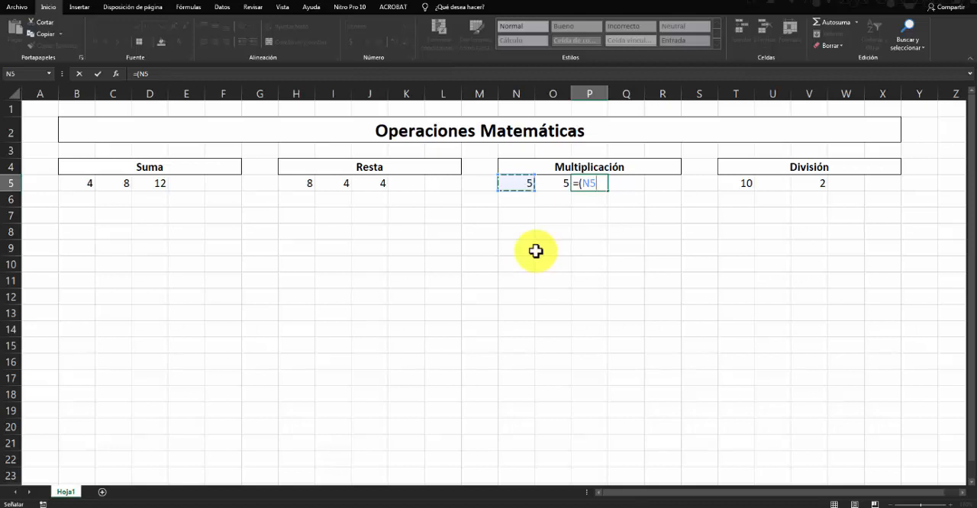
{"action": "type", "text": "x"}
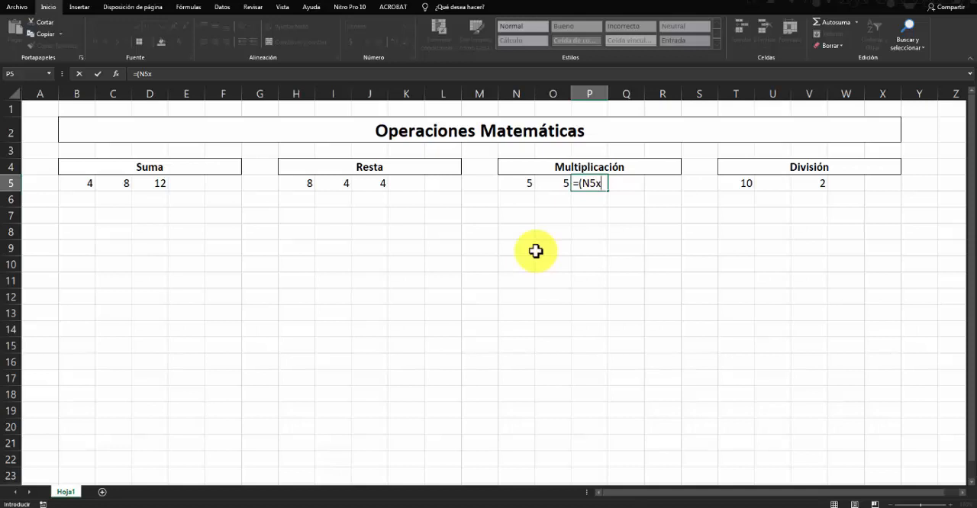
{"action": "key", "text": "BackSpace"}
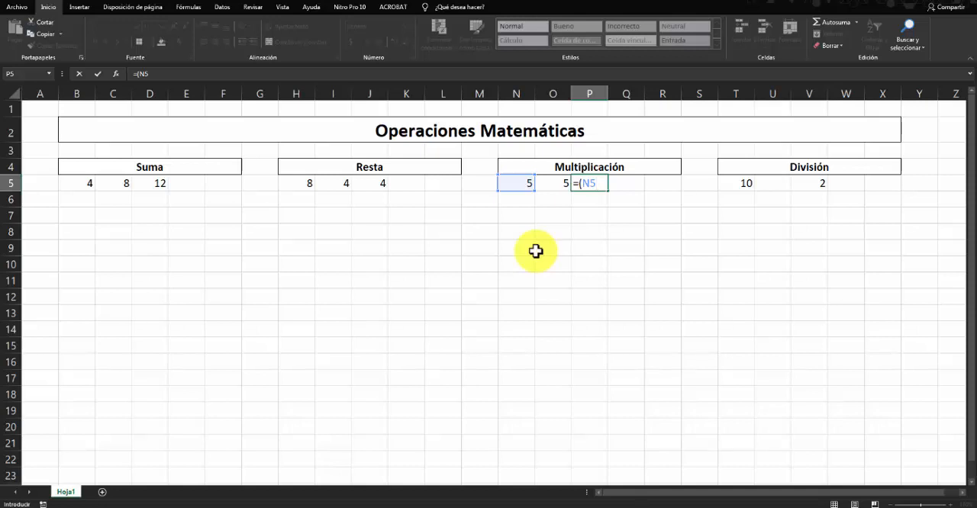
{"action": "type", "text": "*"}
{"action": "left_click", "coordinate": [555, 183]}
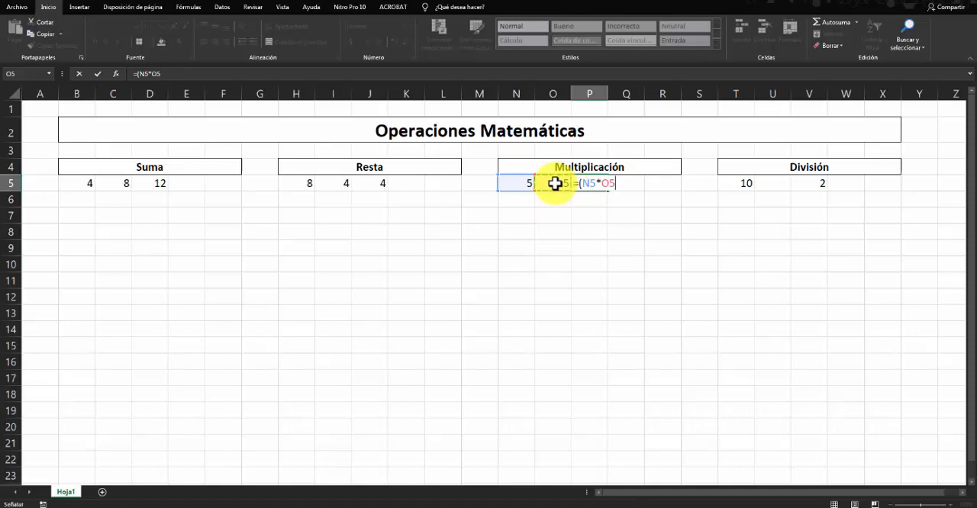
{"action": "type", "text": ")"}
{"action": "key", "text": "Return"}
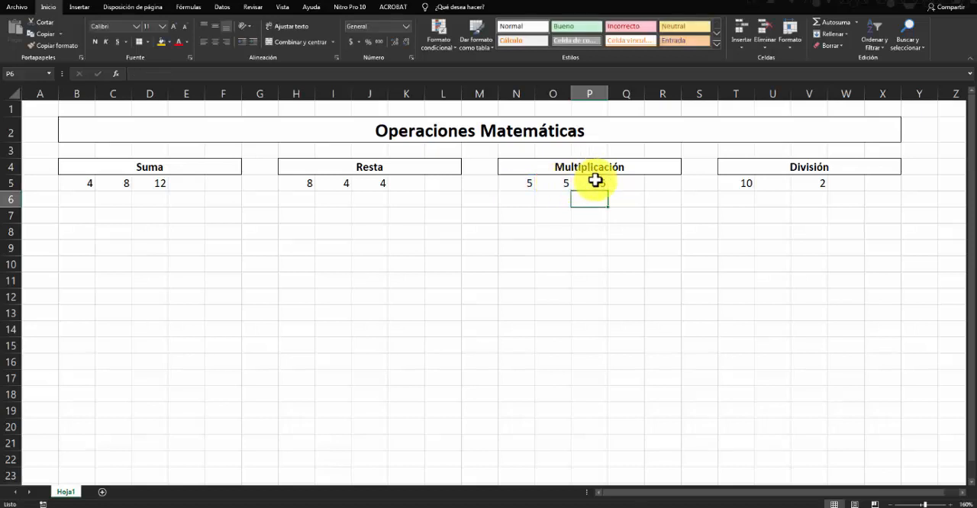
{"action": "left_click", "coordinate": [591, 180]}
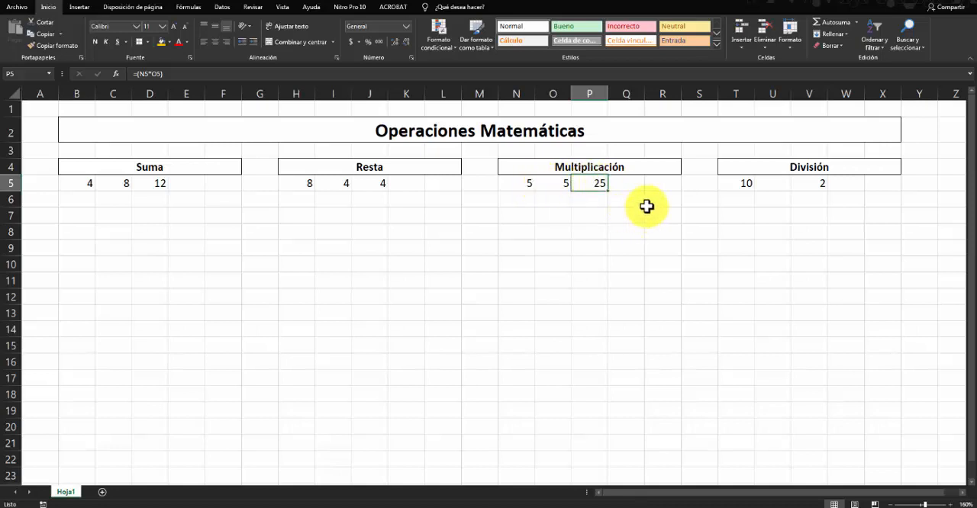
- Move the second División operand from V5 to U5, next to the first operand
{"action": "left_click", "coordinate": [798, 185]}
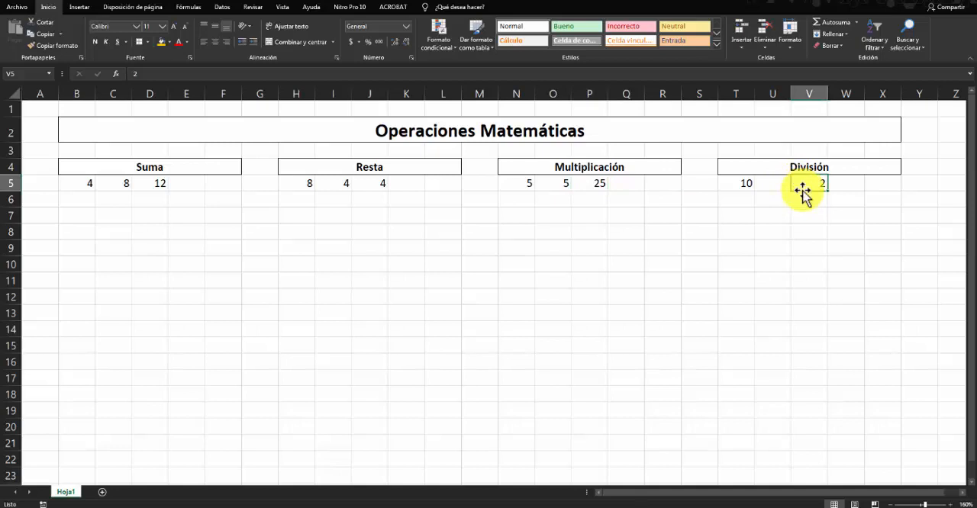
{"action": "left_click_drag", "start_coordinate": [802, 189], "coordinate": [769, 200]}
{"action": "left_click", "coordinate": [798, 185]}
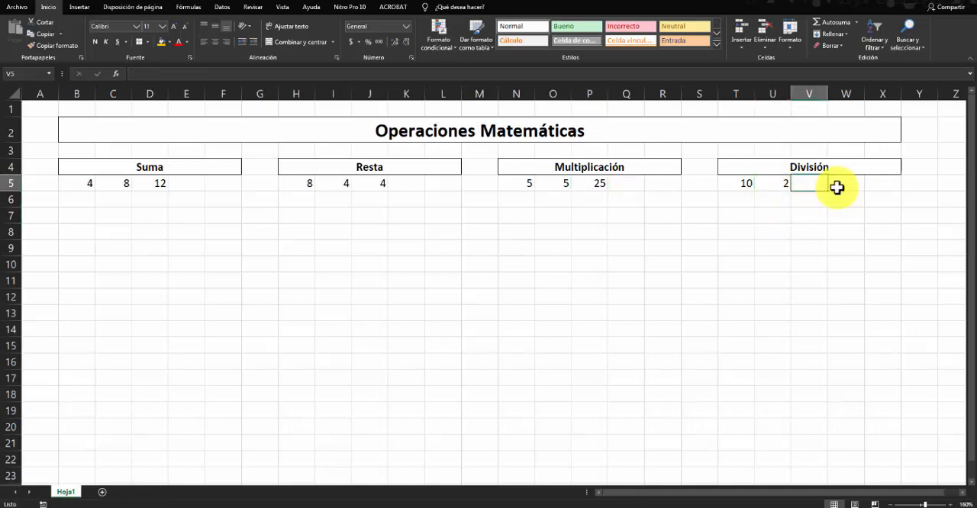
{"action": "key", "text": "alt"}
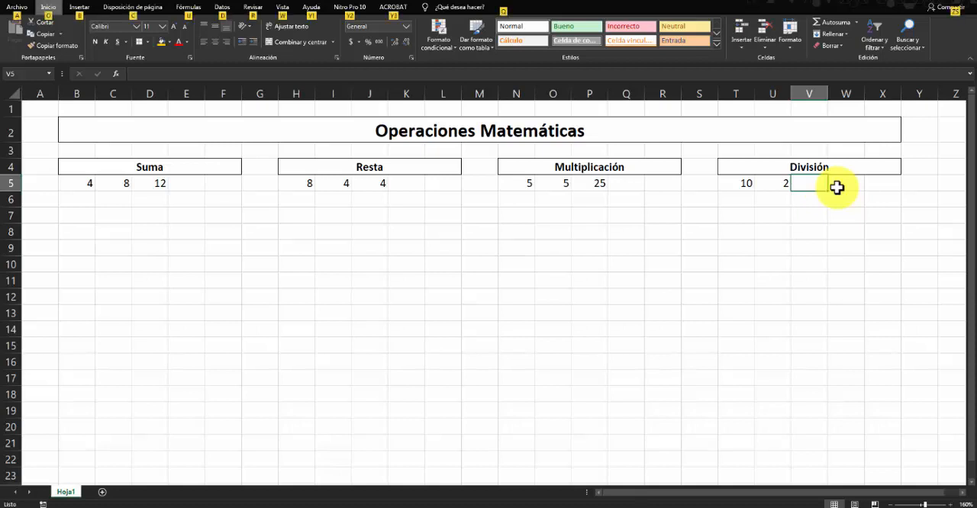
{"action": "left_click", "coordinate": [767, 302]}
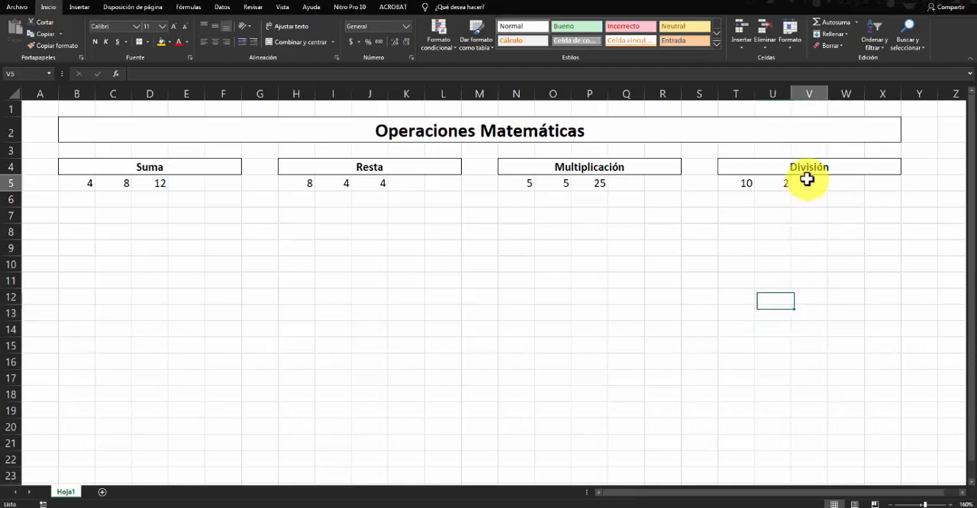
- Enter =(T5/U5) in V5, picking the two División operand cells as references
{"action": "left_click", "coordinate": [806, 180]}
{"action": "type", "text": "="}
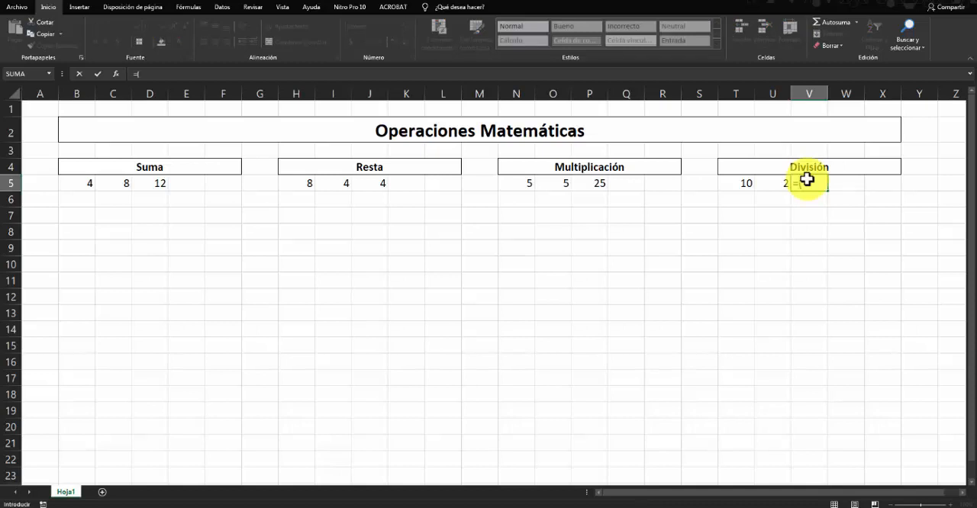
{"action": "type", "text": "("}
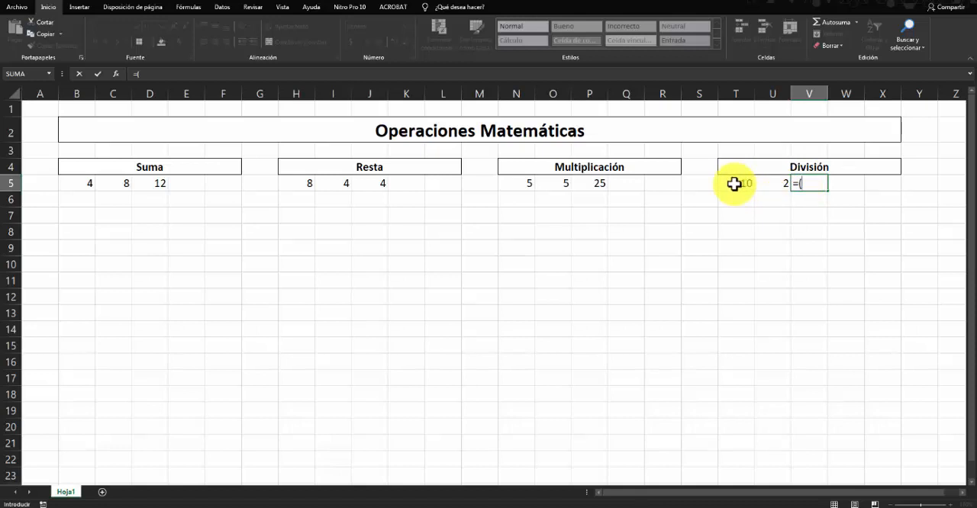
{"action": "left_click", "coordinate": [733, 183]}
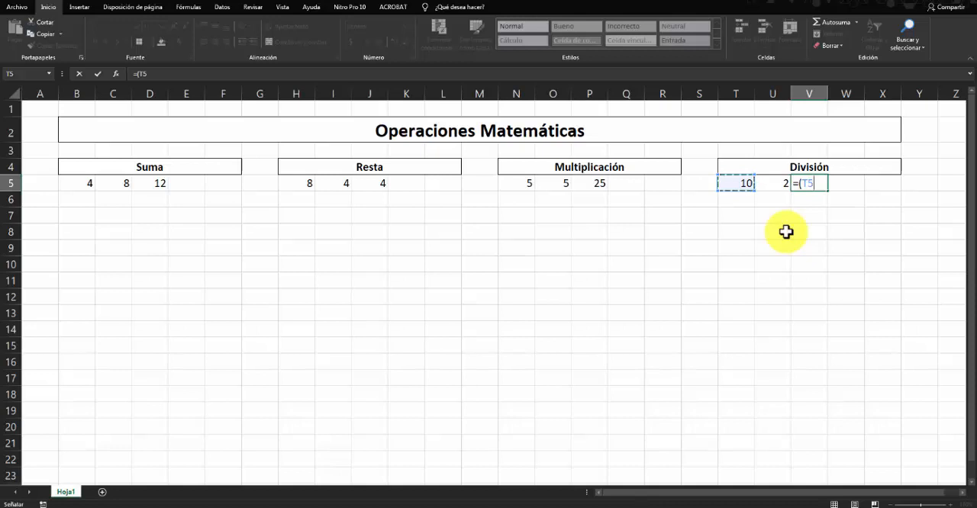
{"action": "type", "text": "/"}
{"action": "left_click", "coordinate": [773, 184]}
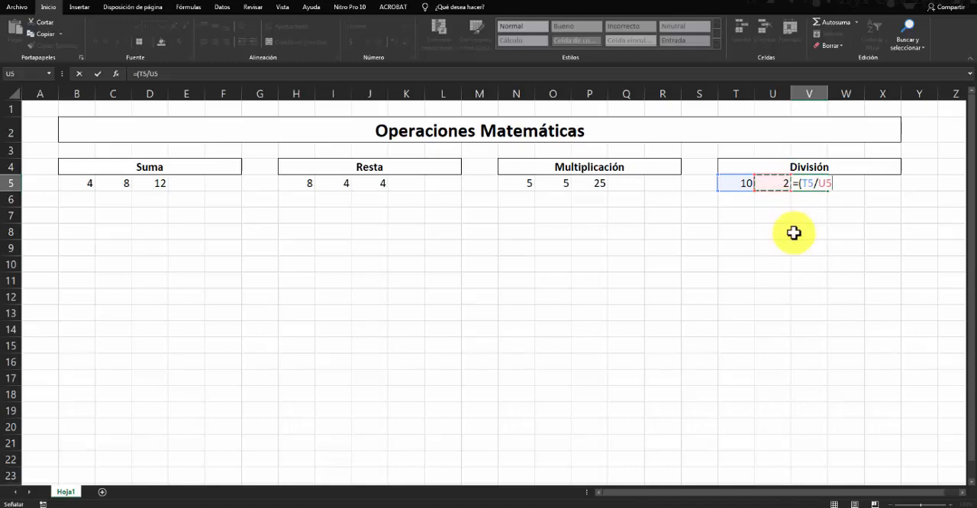
{"action": "type", "text": ")"}
{"action": "key", "text": "Return"}
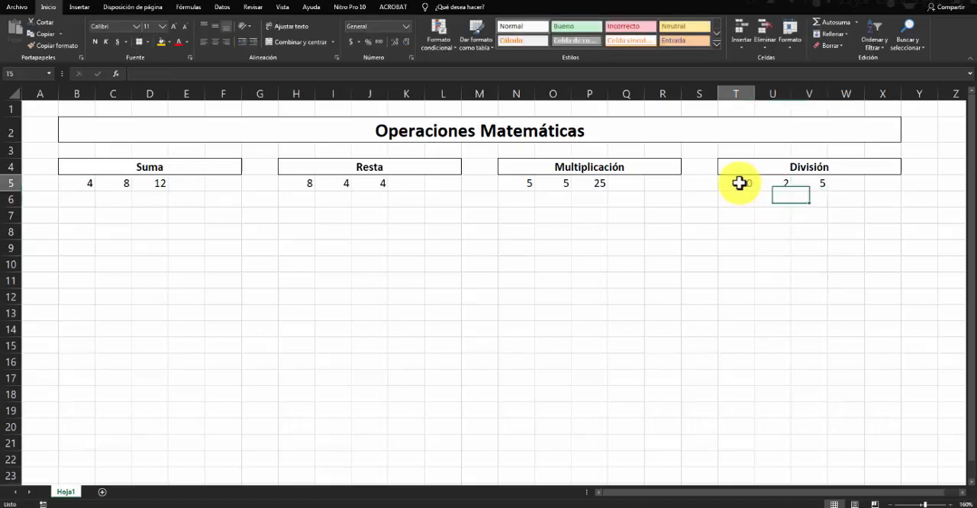
- Set the first División operand in T5 to 1 and check both operands and the quotient in V5
{"action": "left_click", "coordinate": [739, 183]}
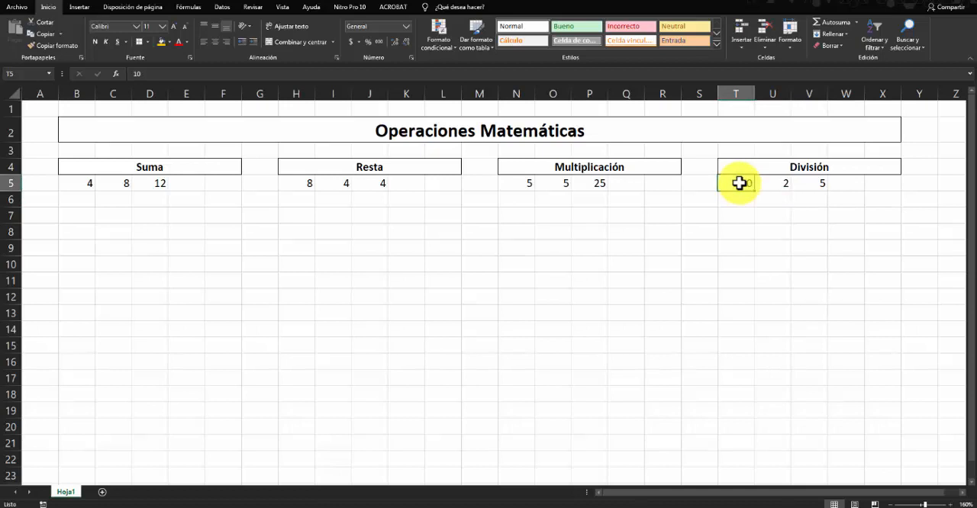
{"action": "double_click", "coordinate": [739, 183]}
{"action": "key", "text": "BackSpace"}
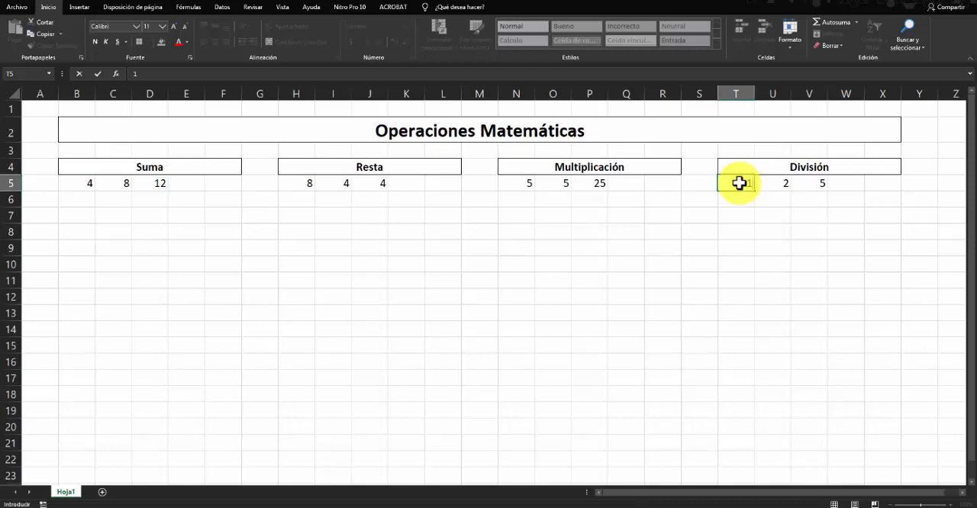
{"action": "key", "text": "Return"}
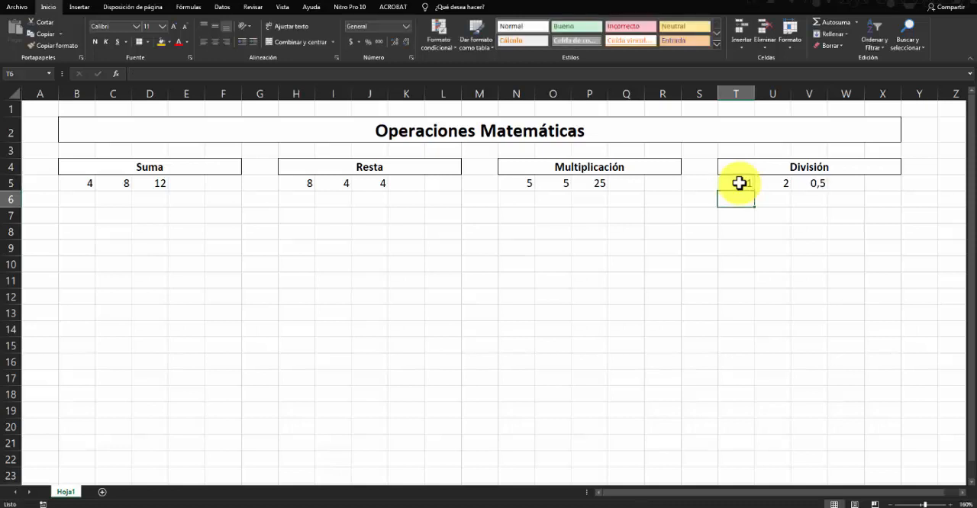
{"action": "left_click", "coordinate": [805, 183]}
{"action": "left_click", "coordinate": [748, 184]}
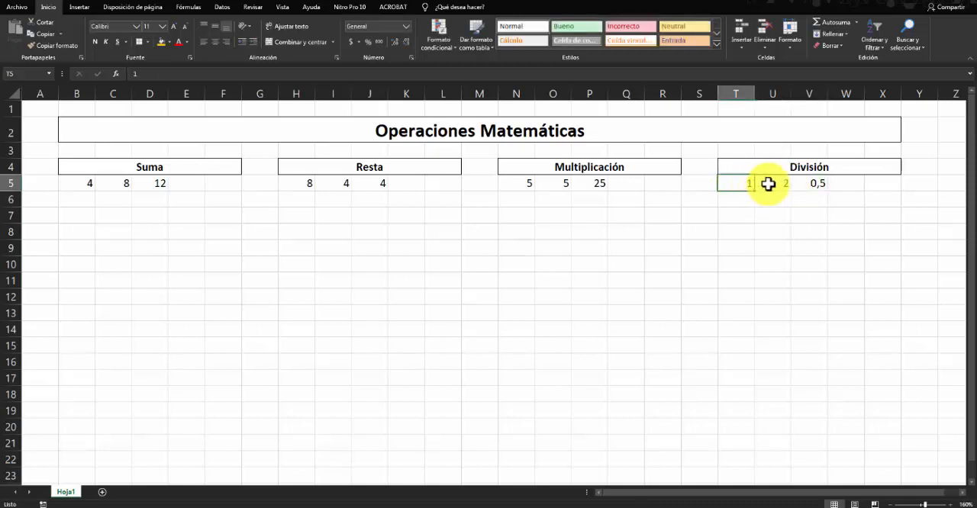
{"action": "left_click", "coordinate": [769, 184]}
{"action": "left_click", "coordinate": [802, 183]}
{"action": "left_click", "coordinate": [751, 187]}
{"action": "left_click", "coordinate": [767, 183]}
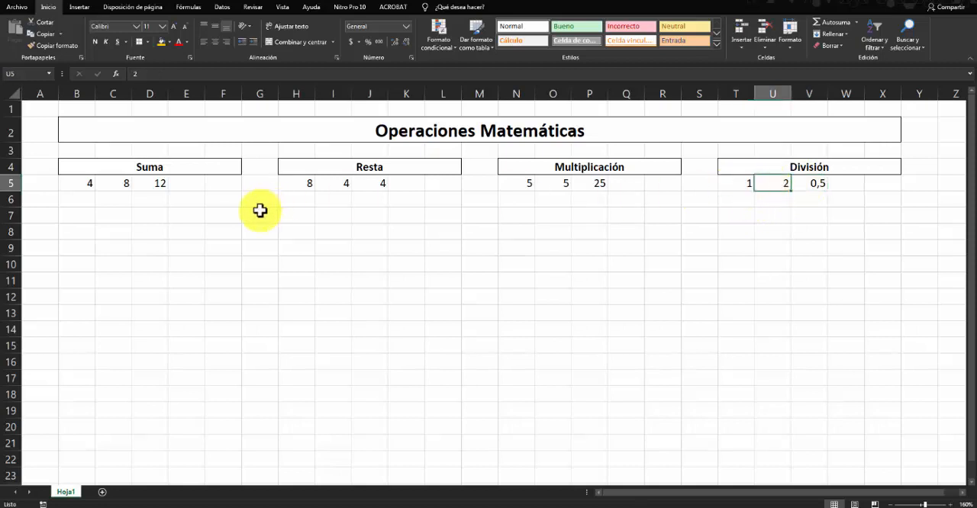
- Examine the operand and result cells in row 5 across the Suma, Resta, Multiplicación and División blocks
{"action": "left_click", "coordinate": [90, 185]}
{"action": "left_click", "coordinate": [128, 184]}
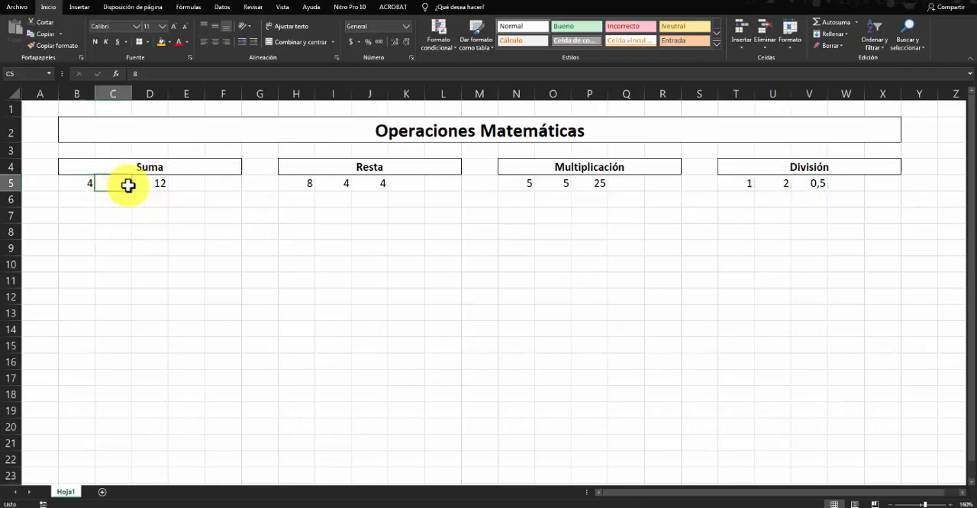
{"action": "left_click", "coordinate": [145, 184]}
{"action": "left_click", "coordinate": [74, 184]}
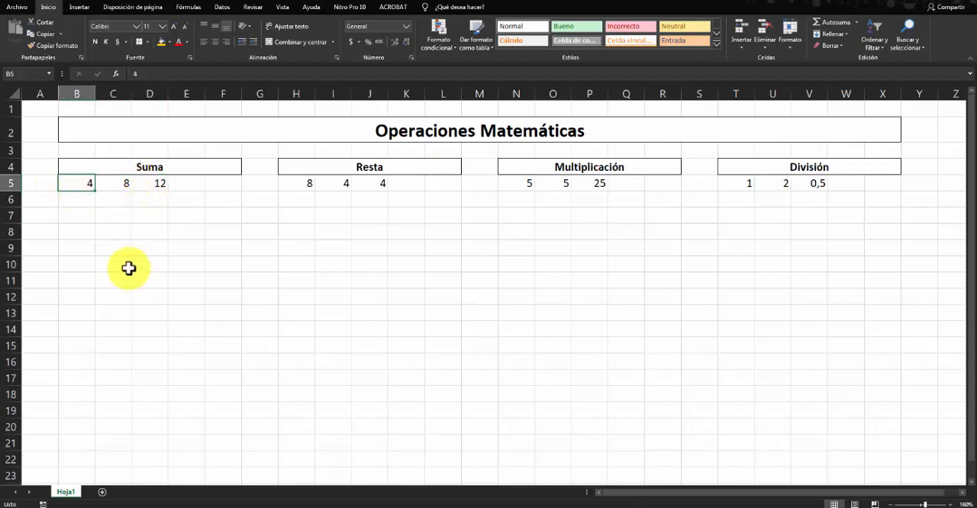
{"action": "left_click", "coordinate": [111, 311]}
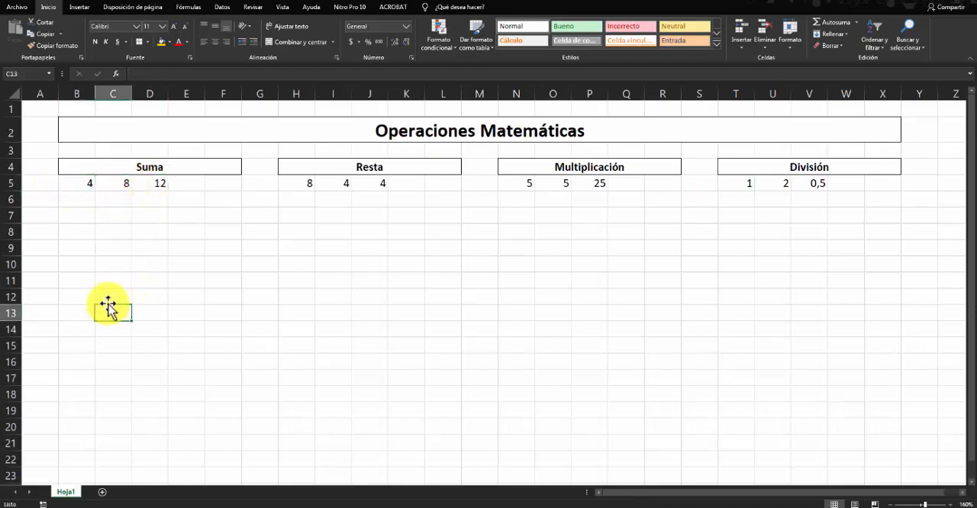
{"action": "left_click", "coordinate": [106, 184]}
{"action": "left_click", "coordinate": [334, 184]}
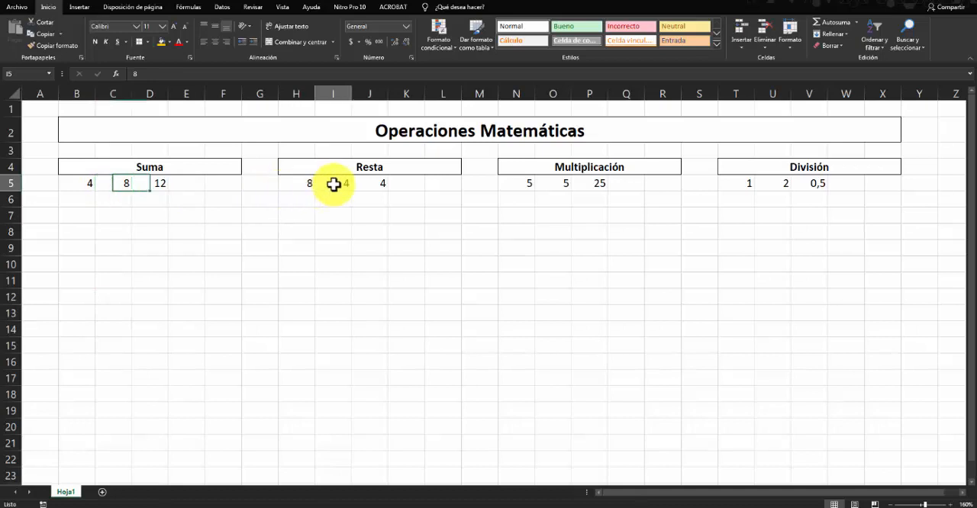
{"action": "left_click", "coordinate": [527, 187]}
{"action": "left_click", "coordinate": [792, 193]}
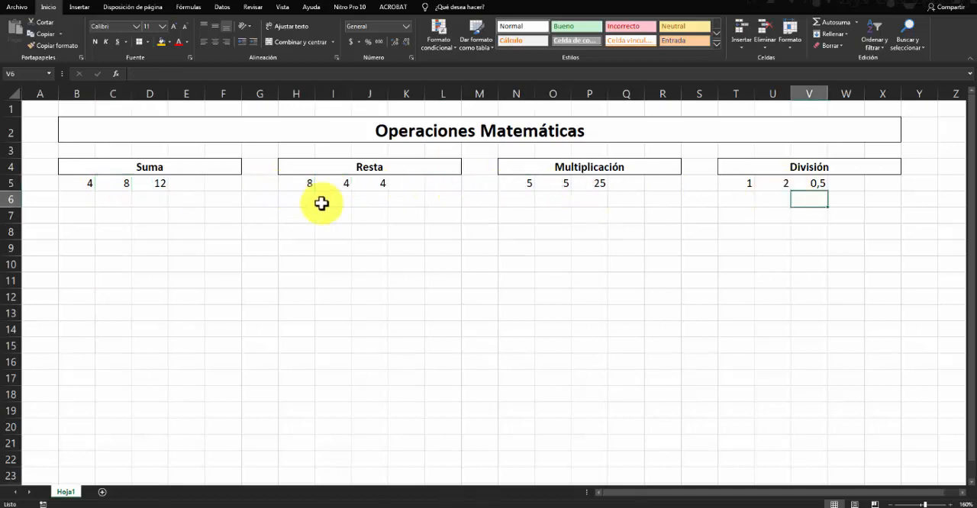
- Fill B6:B16 under Suma with 51, 47, 25, 36, 58, 98, 78, 651, 25, 36 and 25
{"action": "left_click", "coordinate": [76, 200]}
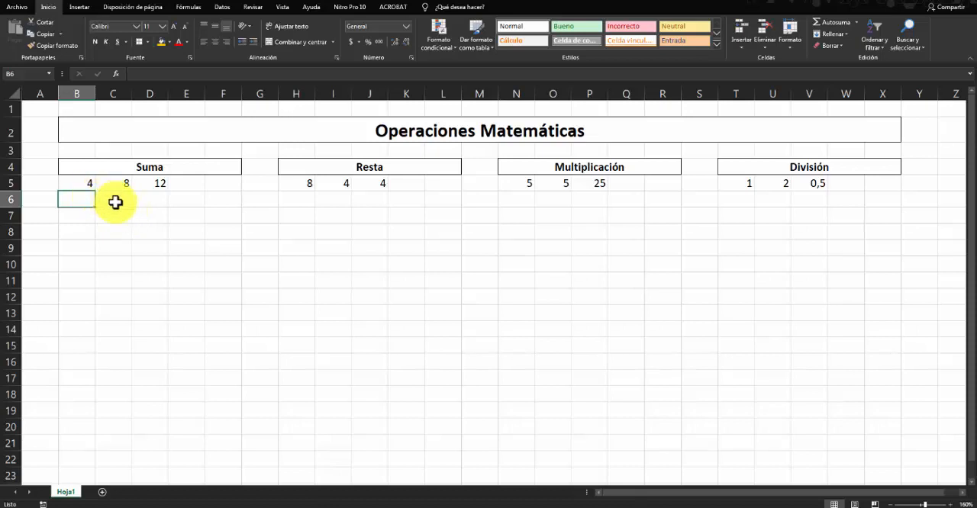
{"action": "left_click", "coordinate": [117, 264]}
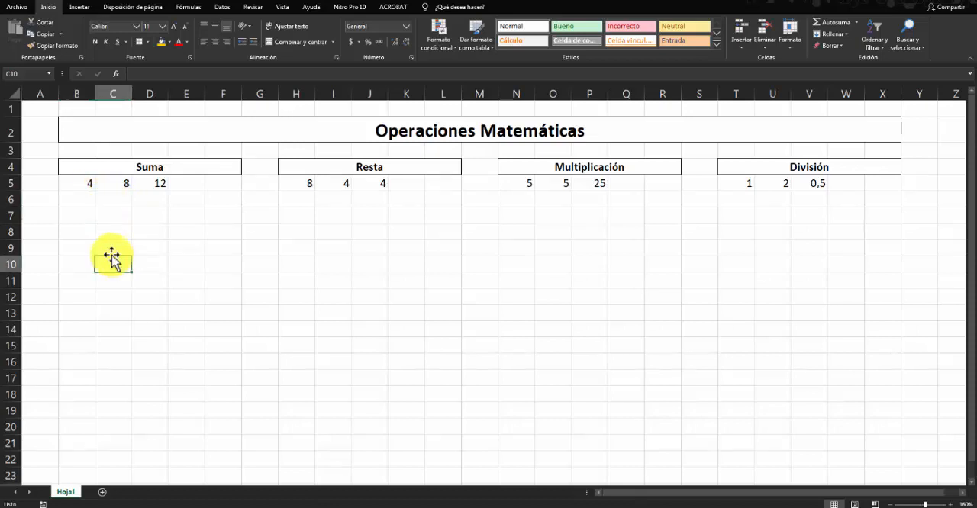
{"action": "left_click", "coordinate": [75, 198]}
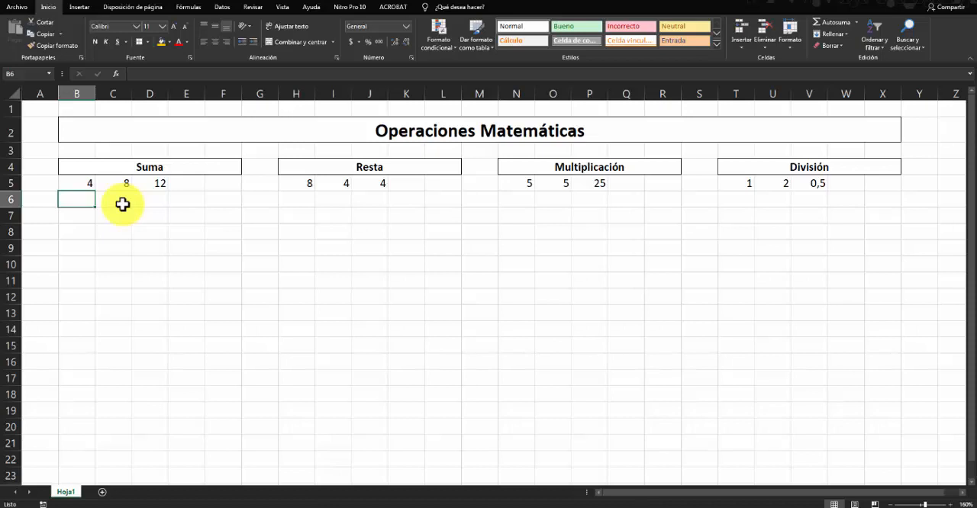
{"action": "type", "text": "51 47 25 36 58 98 78 "}
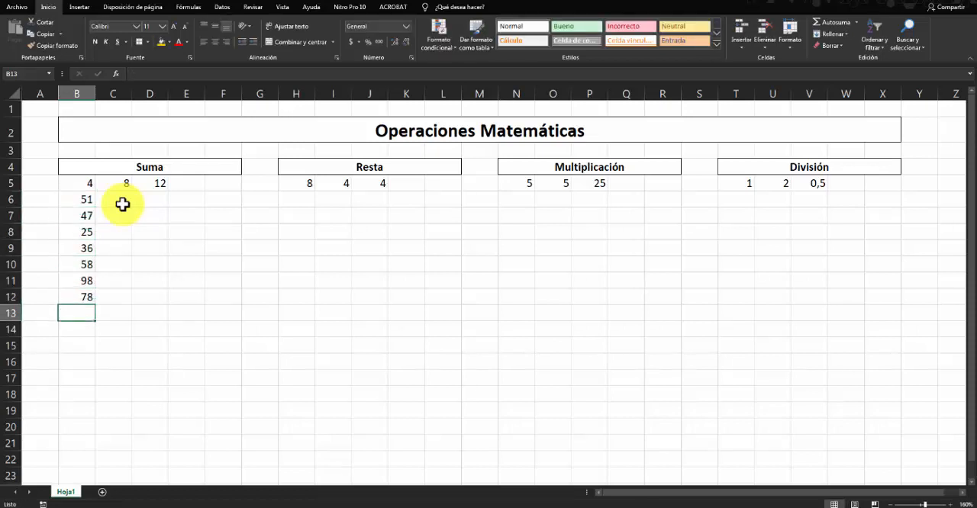
{"action": "type", "text": "651 25 36"}
{"action": "key", "text": "Return"}
{"action": "type", "text": "25"}
{"action": "key", "text": "Return"}
- Fill C6:C16 under Suma with 54, 65, 6, 1, 62, 1, 621, 65, 16, 2 and 65
{"action": "left_click", "coordinate": [120, 204]}
{"action": "type", "text": "54"}
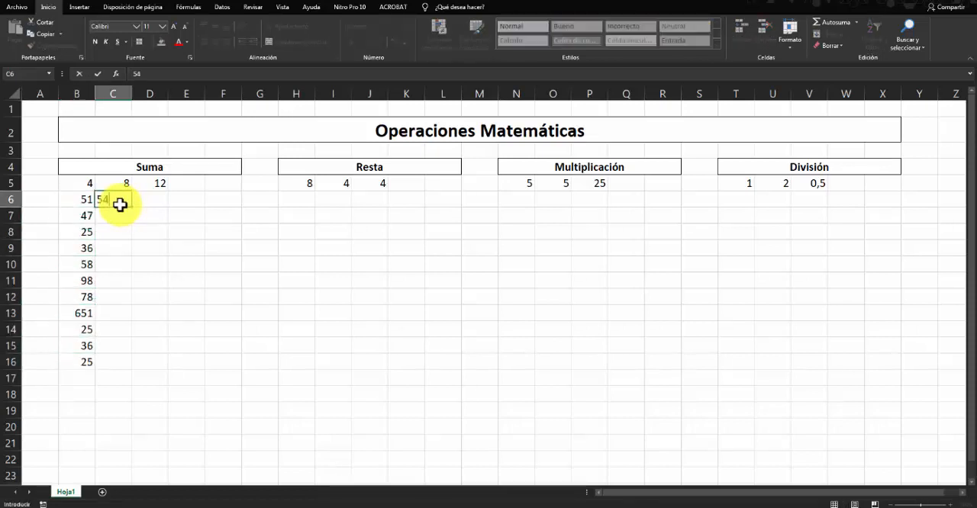
{"action": "key", "text": "Return"}
{"action": "type", "text": "65 6 1 62 1 621 65 16 2 65"}
{"action": "key", "text": "Up"}
{"action": "key", "text": "Down"}
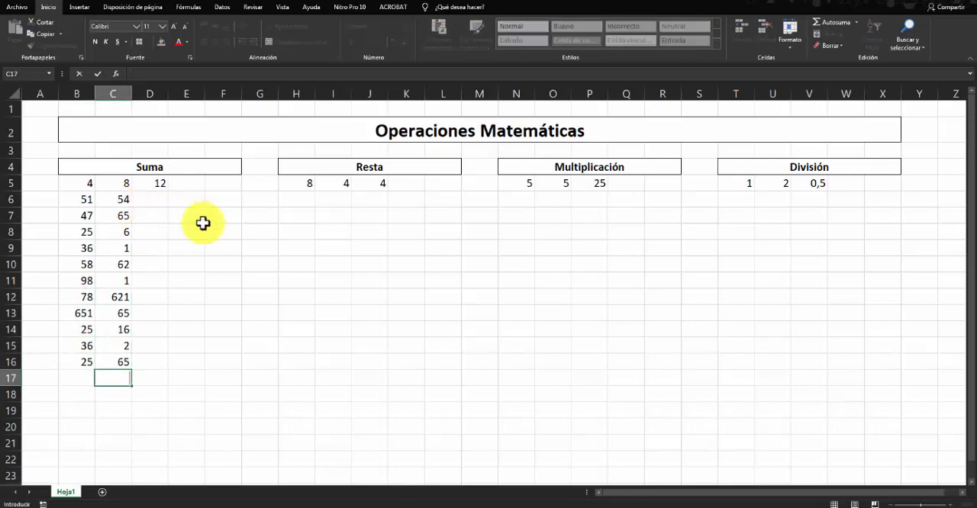
- Delete the operands in the last two Suma rows, B15:C16
{"action": "left_click", "coordinate": [79, 201]}
{"action": "left_click", "coordinate": [148, 233]}
{"action": "left_click_drag", "start_coordinate": [71, 184], "coordinate": [74, 316]}
{"action": "left_click_drag", "start_coordinate": [76, 345], "coordinate": [125, 360]}
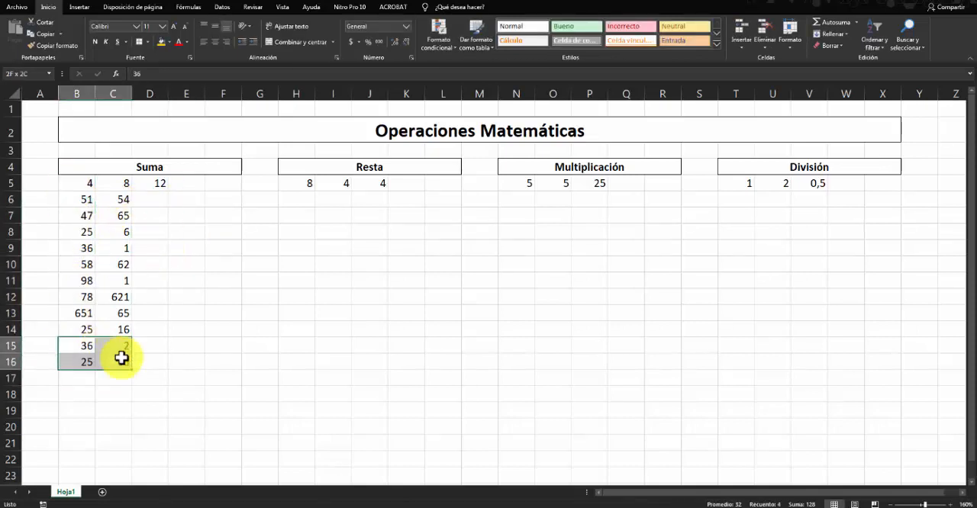
{"action": "key", "text": "Delete"}
{"action": "left_click", "coordinate": [190, 234]}
- Enter =(B6+C6) in D6, picking the two Suma operand cells of row 6 as references, and check the stored formula
{"action": "left_click", "coordinate": [148, 203]}
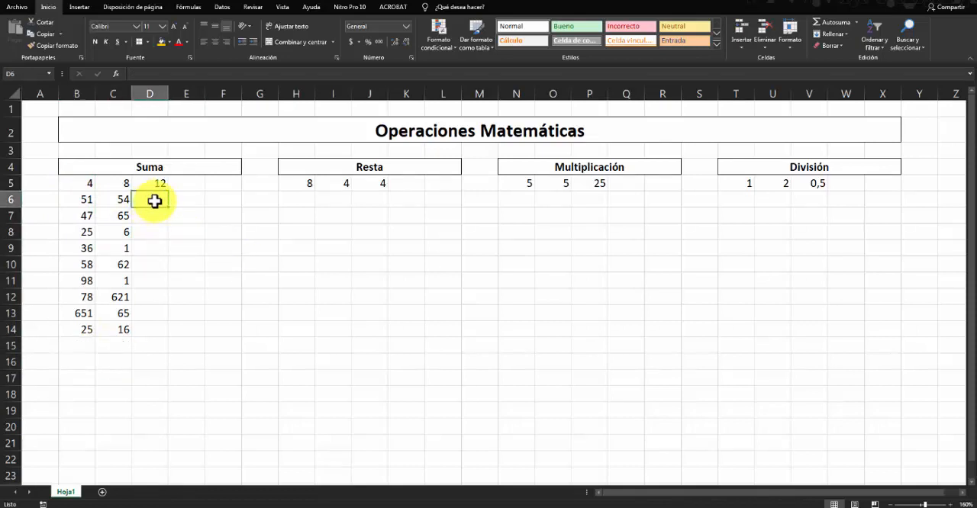
{"action": "type", "text": "="}
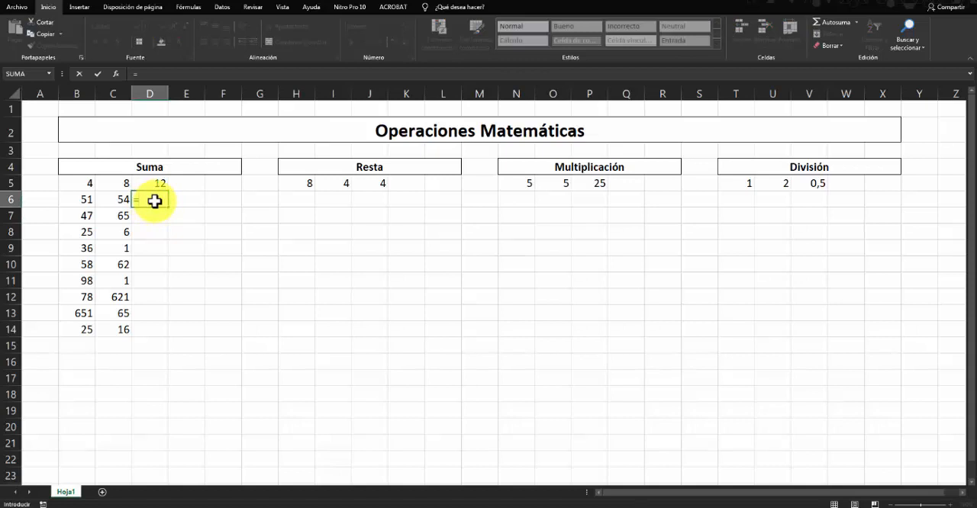
{"action": "type", "text": "("}
{"action": "left_click", "coordinate": [77, 204]}
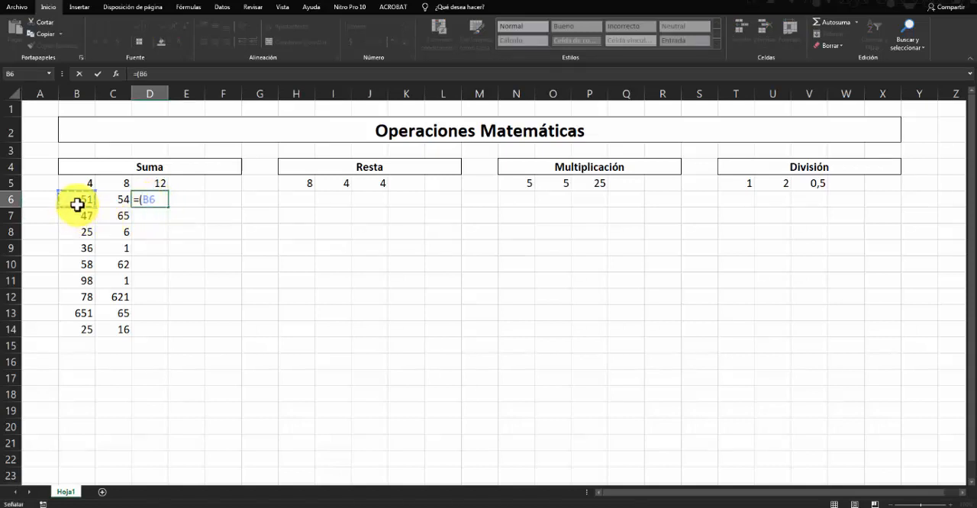
{"action": "type", "text": "+"}
{"action": "left_click", "coordinate": [108, 199]}
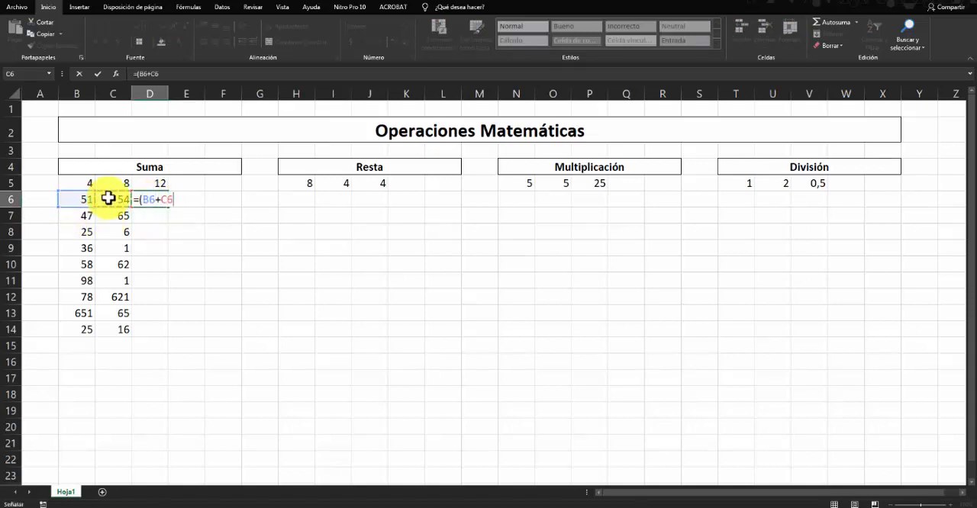
{"action": "type", "text": ")"}
{"action": "key", "text": "Return"}
{"action": "left_click", "coordinate": [151, 201]}
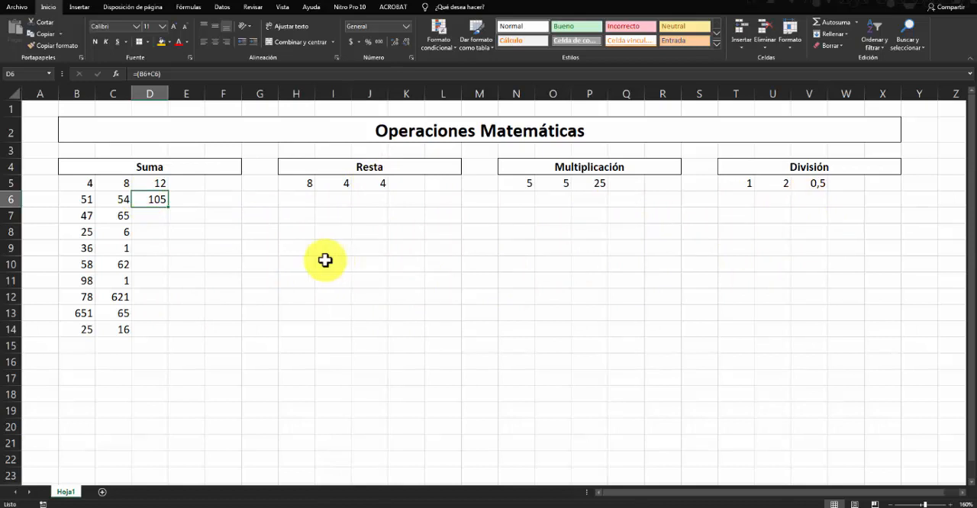
- Copy the D6 sum formula down through D14 with the fill handle
{"action": "left_click", "coordinate": [191, 229]}
{"action": "left_click", "coordinate": [158, 206]}
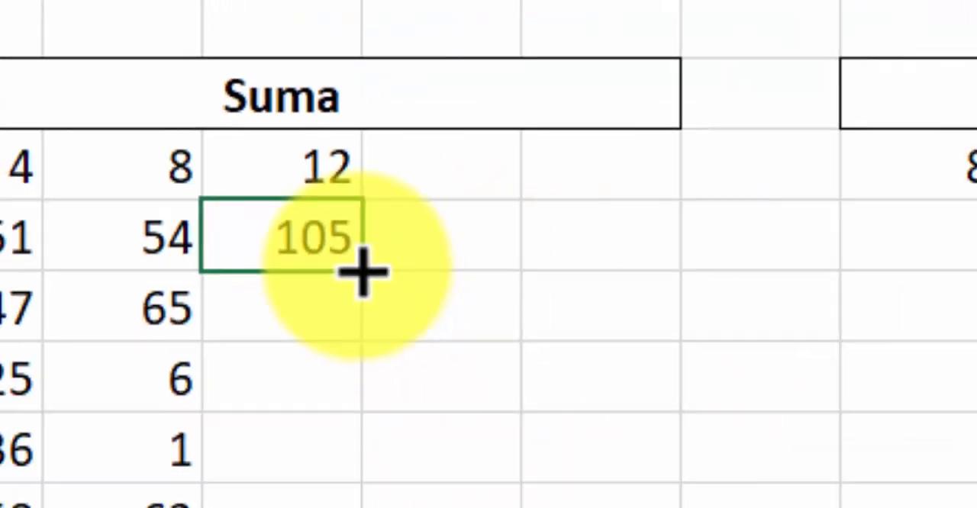
{"action": "left_click_drag", "start_coordinate": [585, 346], "coordinate": [168, 276]}
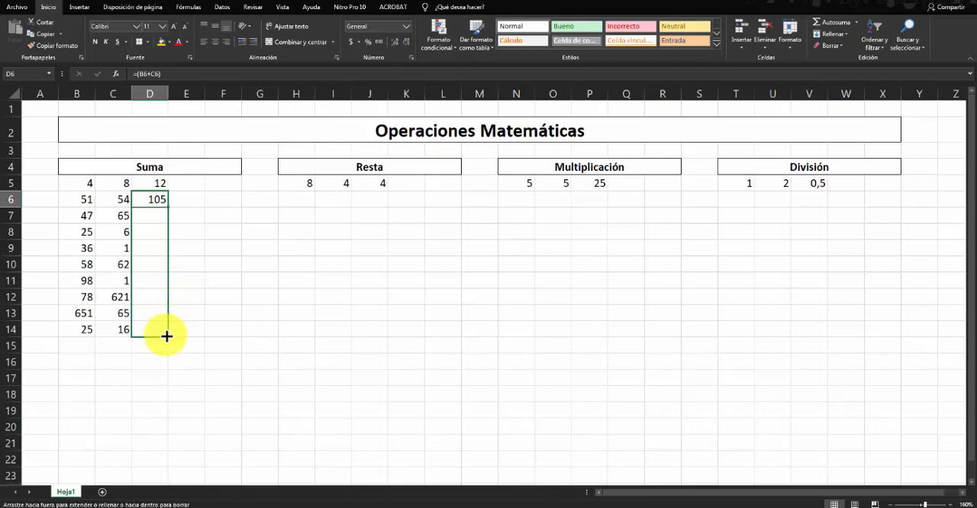
{"action": "left_click_drag", "start_coordinate": [166, 336], "coordinate": [166, 336]}
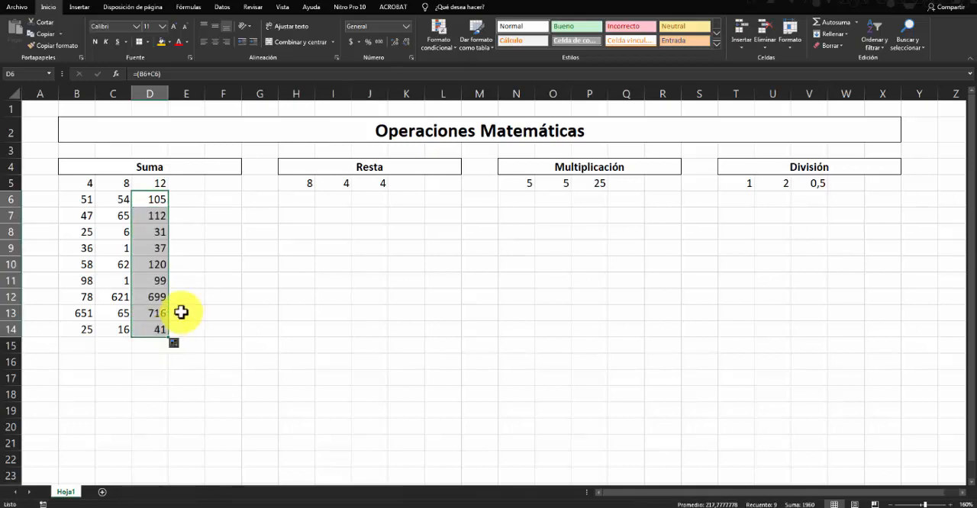
{"action": "left_click", "coordinate": [204, 263]}
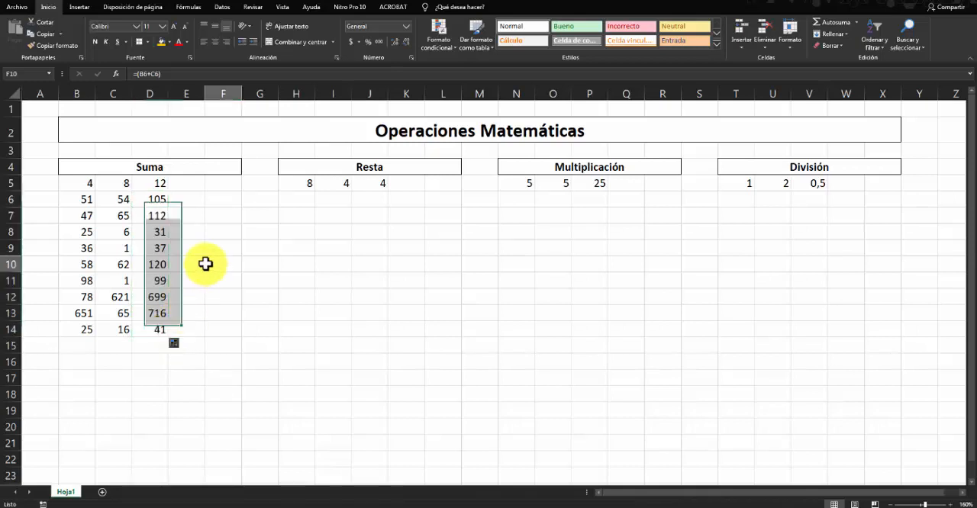
- Inspect the copied formulas in D6:D14 and compare their references with the operands in each row
{"action": "left_click", "coordinate": [150, 199]}
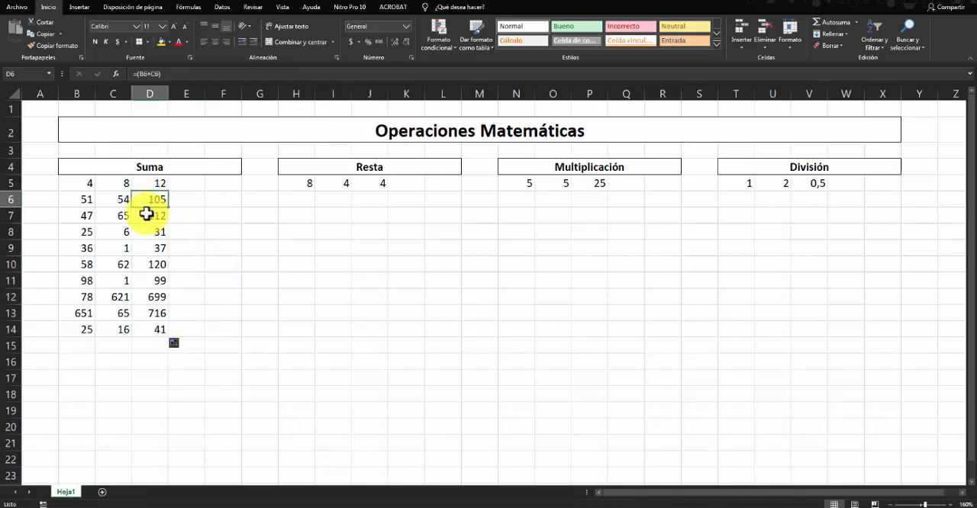
{"action": "left_click", "coordinate": [144, 215]}
{"action": "left_click", "coordinate": [145, 231]}
{"action": "left_click", "coordinate": [145, 248]}
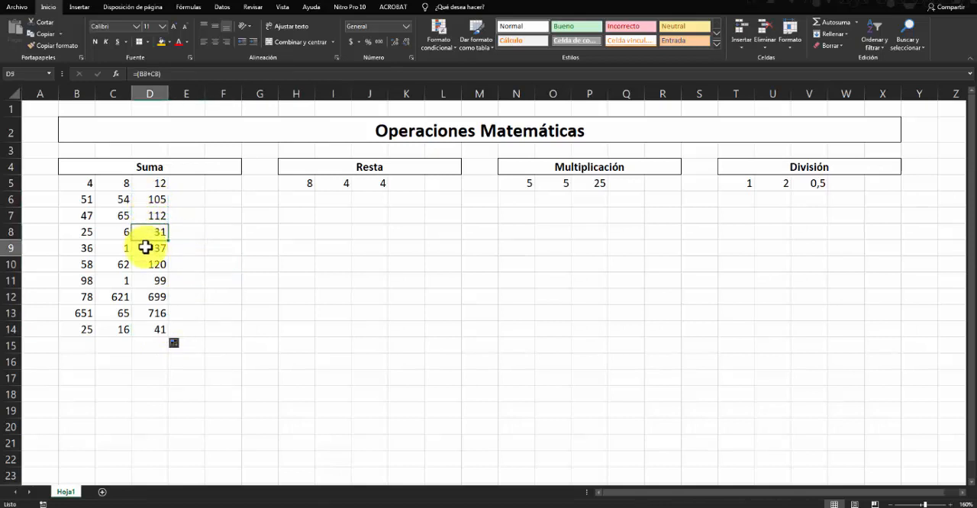
{"action": "left_click", "coordinate": [145, 263]}
{"action": "left_click", "coordinate": [67, 264]}
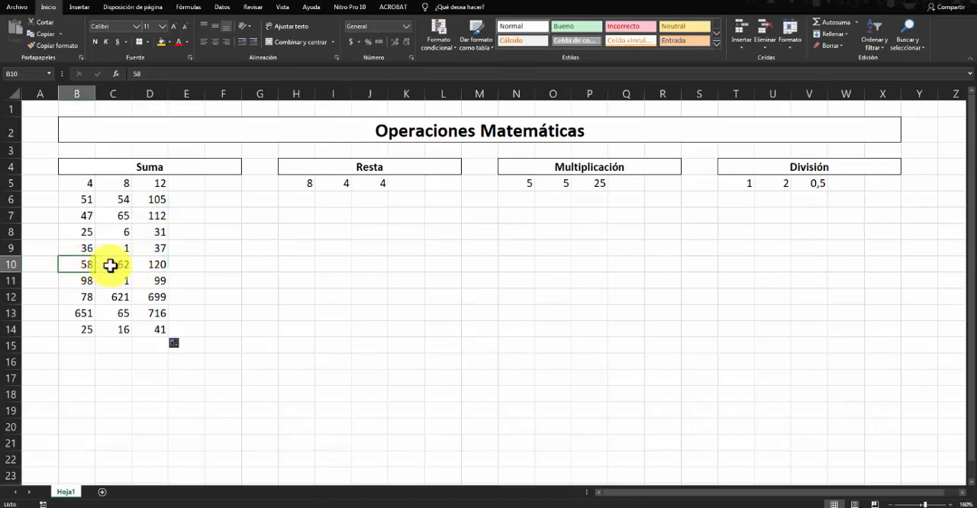
{"action": "left_click", "coordinate": [114, 264]}
{"action": "left_click", "coordinate": [145, 268]}
{"action": "left_click", "coordinate": [148, 297]}
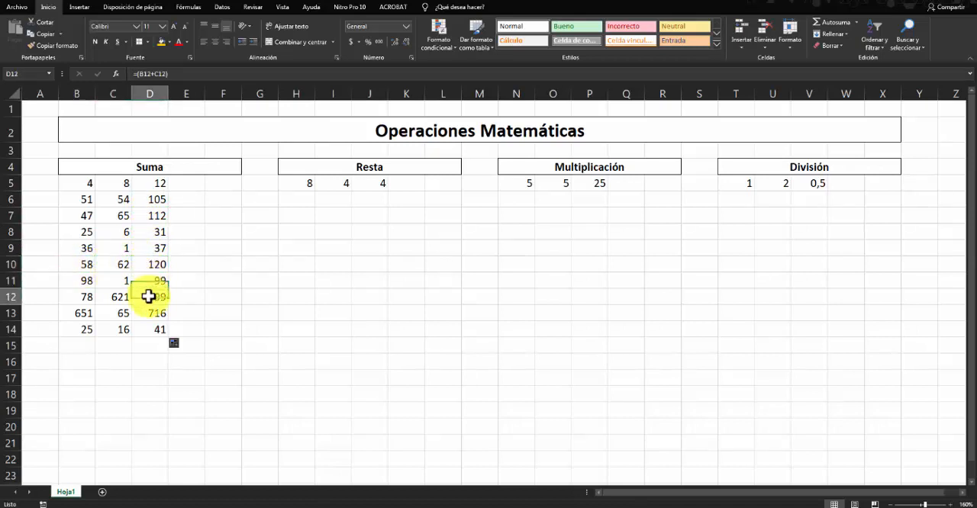
{"action": "left_click", "coordinate": [148, 312]}
{"action": "left_click", "coordinate": [148, 329]}
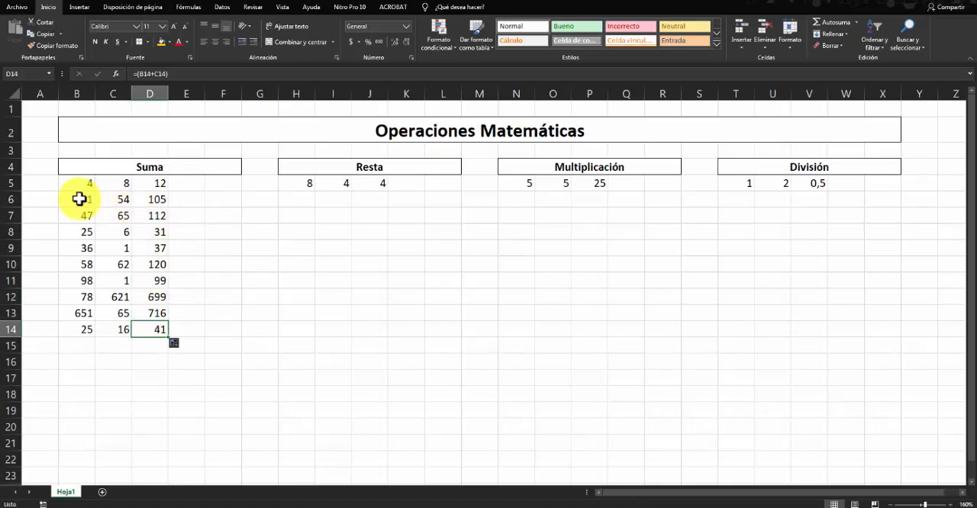
- Review the operand ranges B6:B14 and C6:C14 alongside the sums in D6:D14
{"action": "left_click_drag", "start_coordinate": [79, 199], "coordinate": [82, 329]}
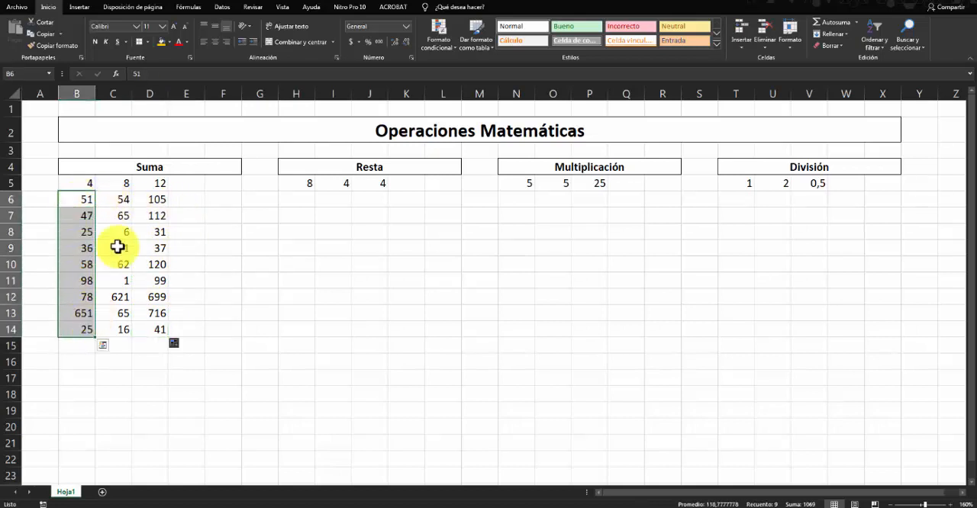
{"action": "left_click", "coordinate": [119, 205]}
{"action": "left_click_drag", "start_coordinate": [119, 204], "coordinate": [125, 329]}
{"action": "left_click_drag", "start_coordinate": [157, 201], "coordinate": [153, 328]}
{"action": "left_click", "coordinate": [245, 279]}
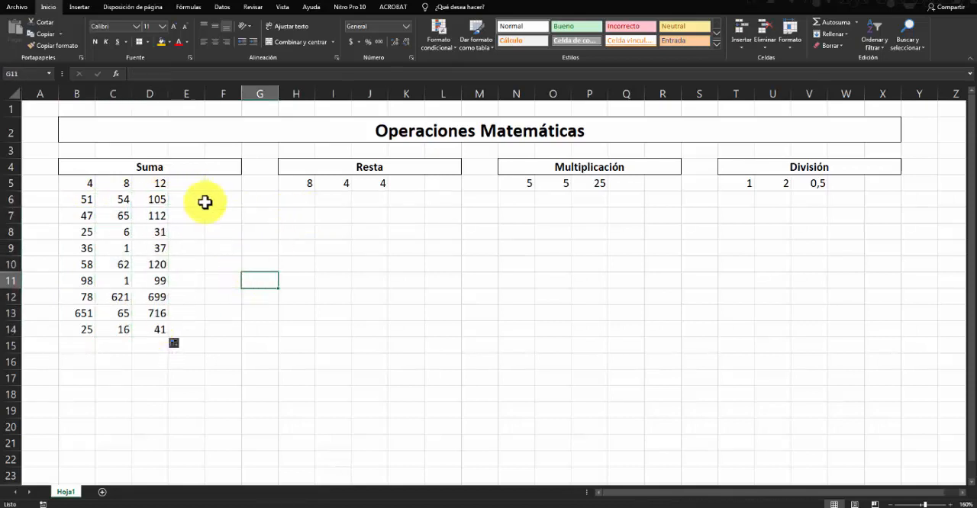
{"action": "left_click", "coordinate": [88, 199]}
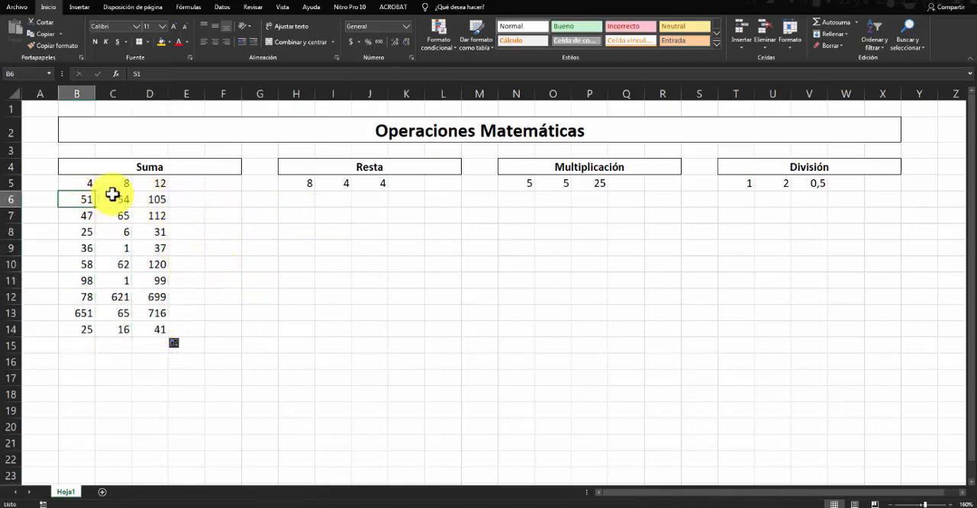
{"action": "left_click", "coordinate": [116, 200]}
{"action": "left_click", "coordinate": [90, 252]}
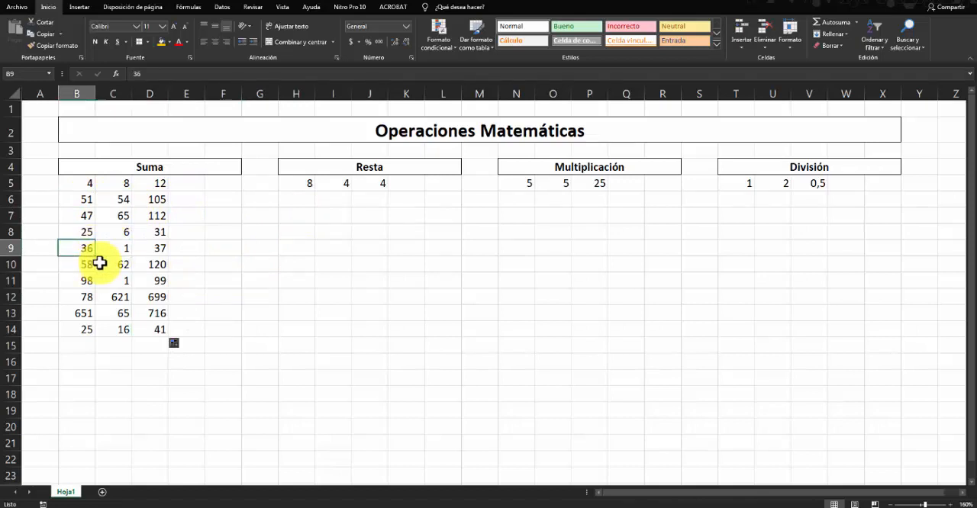
- Enter the first Resta operands 56, 21, 6, 51, 962, 19, 51, 6921 and 51 in H6:H14
{"action": "left_click", "coordinate": [187, 223]}
{"action": "left_click", "coordinate": [149, 198]}
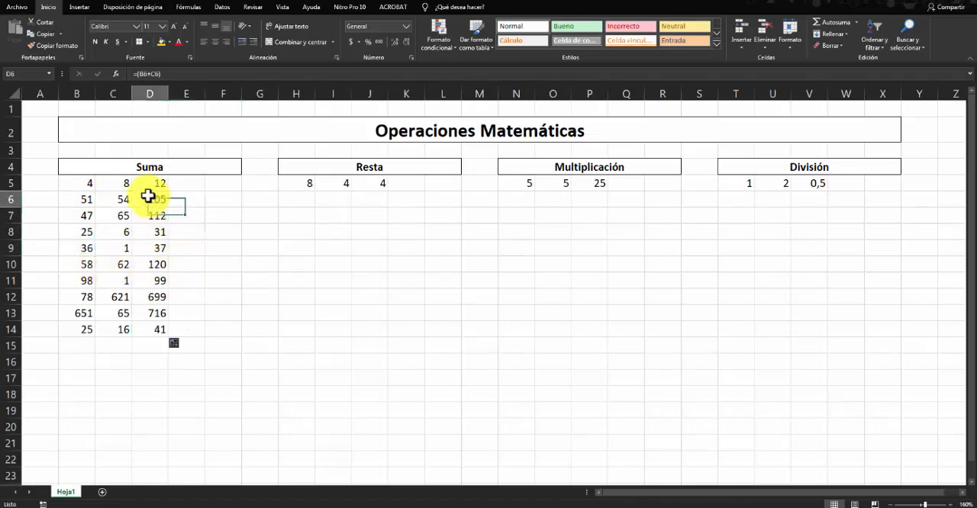
{"action": "left_click", "coordinate": [303, 200]}
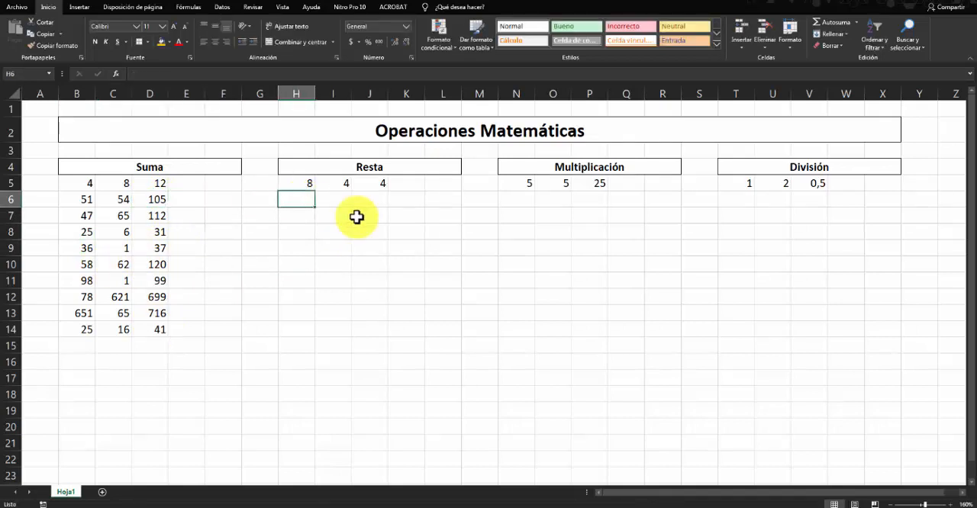
{"action": "type", "text": "56"}
{"action": "key", "text": "Return"}
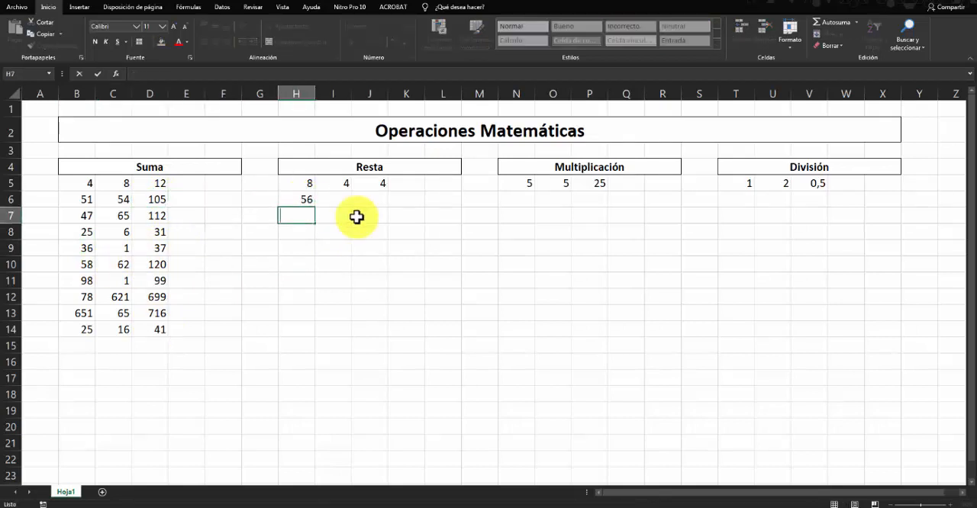
{"action": "type", "text": "51"}
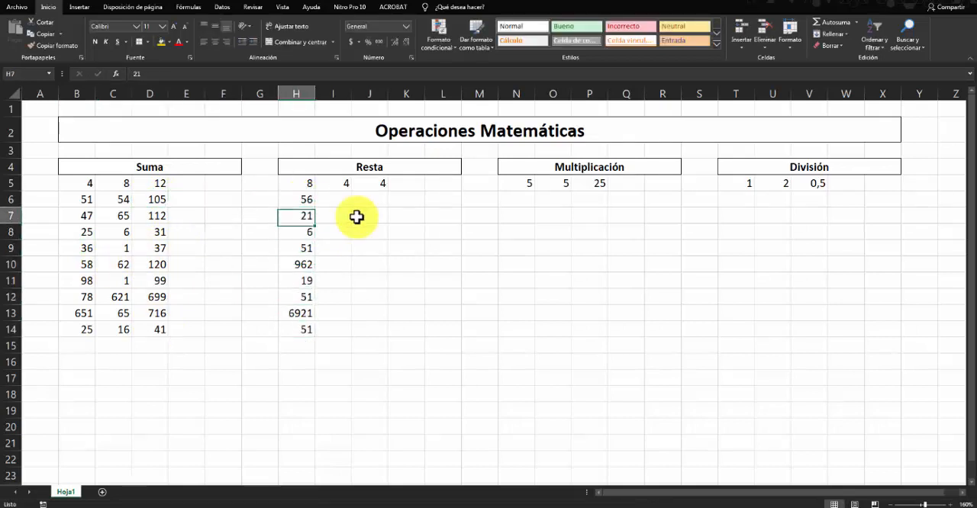
- Fill I6:I14 with the second Resta operands 9, 51, 9, 5, 1, 62, 16, 21 and 51
{"action": "key", "text": "Up"}
{"action": "key", "text": "Right"}
{"action": "type", "text": "9"}
{"action": "key", "text": "Tab"}
{"action": "type", "text": "52"}
{"action": "key", "text": "Tab"}
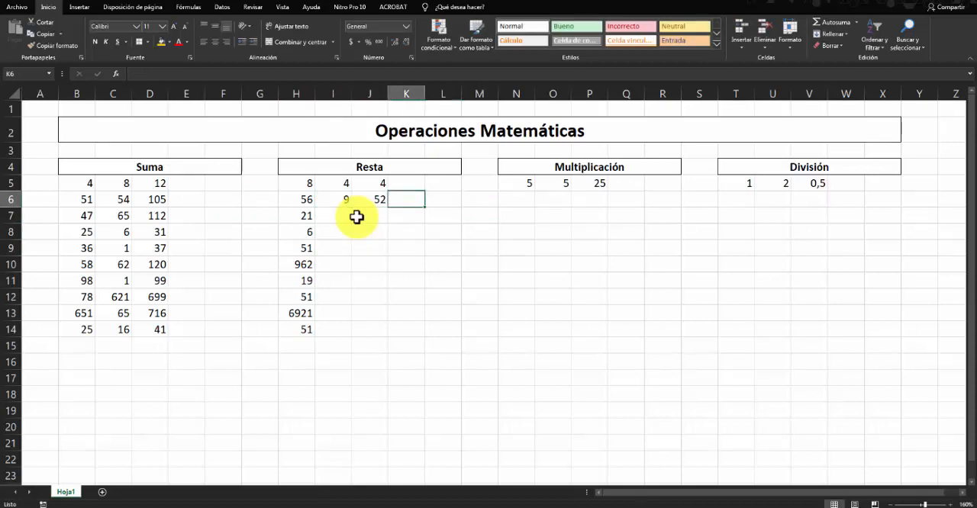
{"action": "key", "text": "ctrl+z"}
{"action": "key", "text": "ctrl+z"}
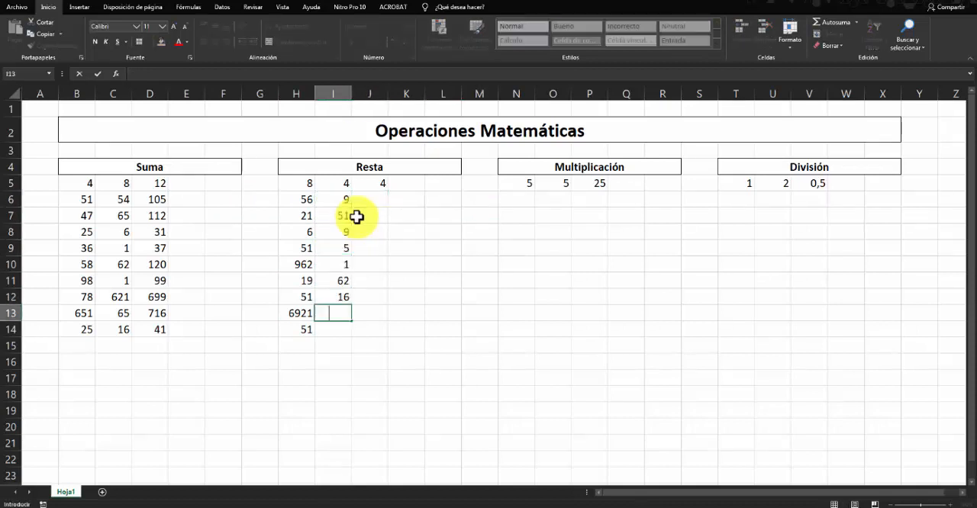
{"action": "type", "text": "21"}
{"action": "key", "text": "Return"}
- Copy the J5 subtraction formula down through J14
{"action": "left_click", "coordinate": [373, 199]}
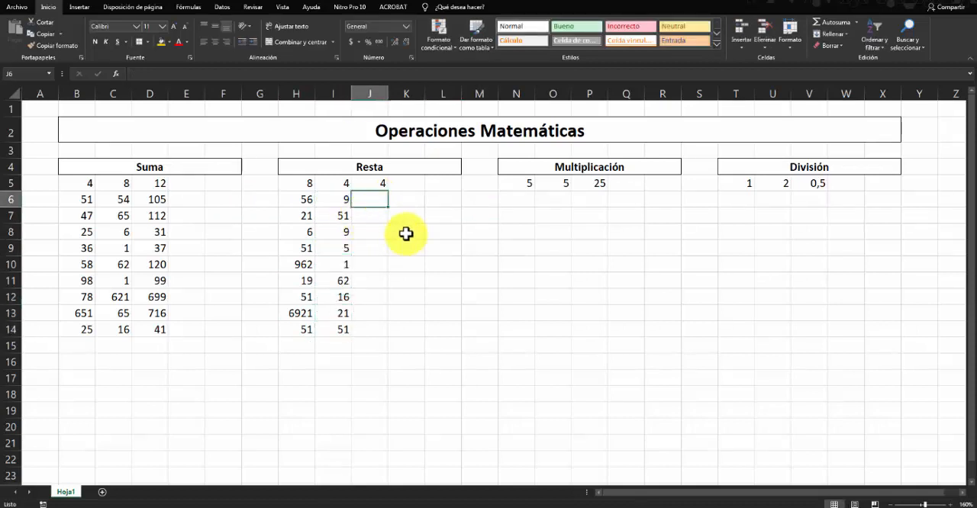
{"action": "left_click", "coordinate": [382, 186]}
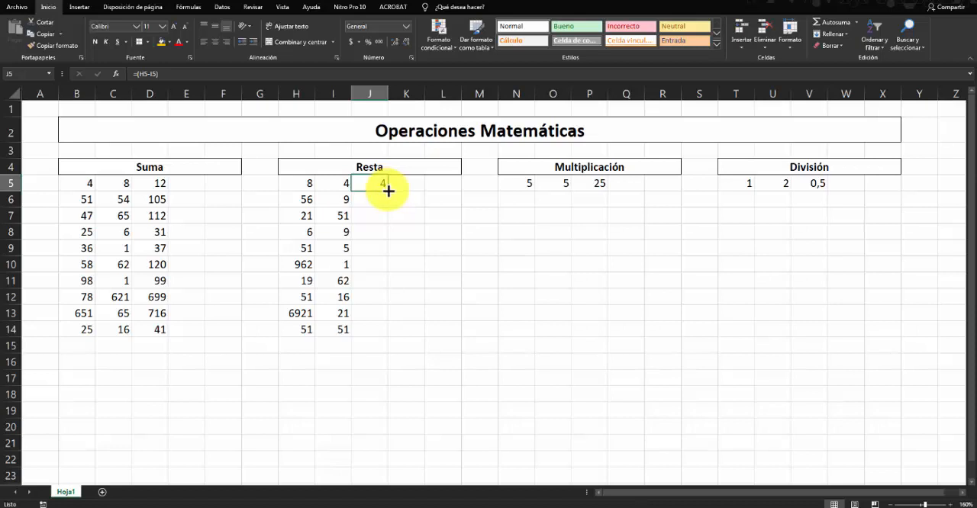
{"action": "left_click_drag", "start_coordinate": [388, 198], "coordinate": [387, 337]}
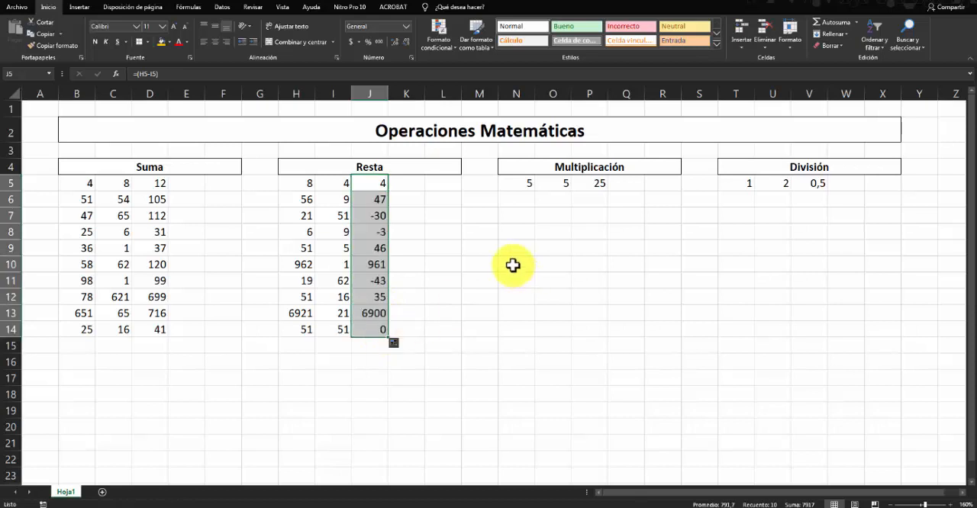
- Compare the subtraction result in J7 with its operands in H7 and I7
{"action": "left_click", "coordinate": [466, 258]}
{"action": "left_click", "coordinate": [364, 220]}
{"action": "left_click", "coordinate": [308, 216]}
{"action": "left_click", "coordinate": [338, 218]}
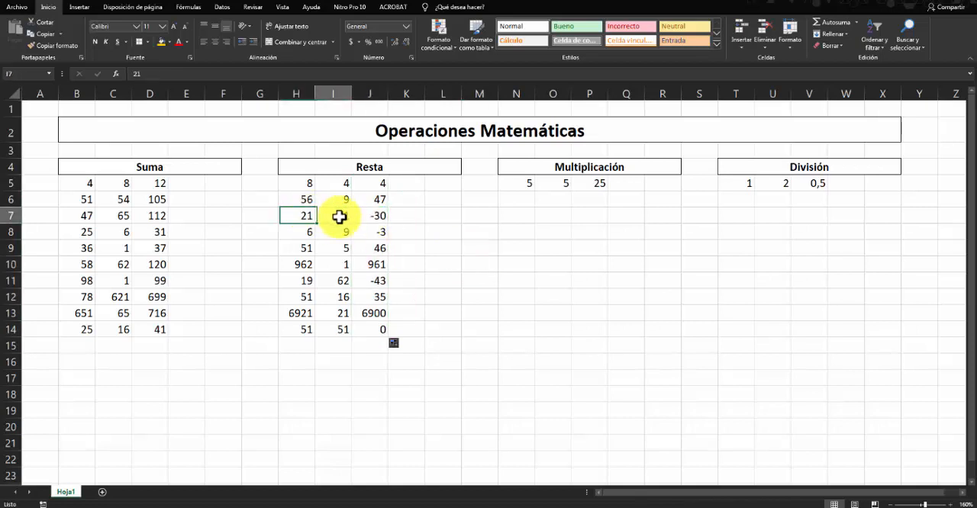
{"action": "left_click", "coordinate": [309, 228]}
{"action": "left_click", "coordinate": [345, 217]}
- Copy the P5 multiplication formula down through P14
{"action": "left_click", "coordinate": [544, 245]}
{"action": "left_click", "coordinate": [519, 200]}
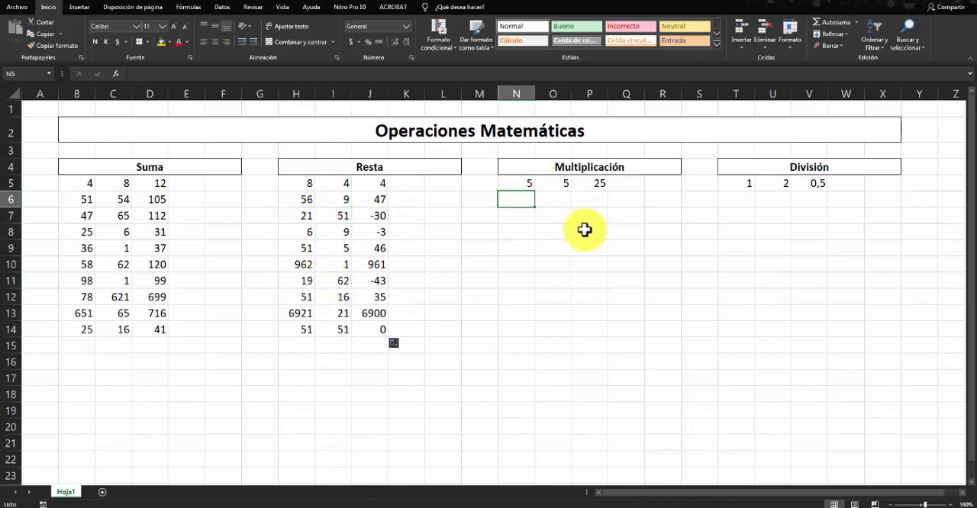
{"action": "left_click", "coordinate": [599, 183]}
{"action": "left_click_drag", "start_coordinate": [608, 192], "coordinate": [603, 340]}
- Enter the first Multiplicación operands 95, 19, 1, 9, 521, 62, 16, 21 and 621 in N6:N14
{"action": "left_click", "coordinate": [531, 201]}
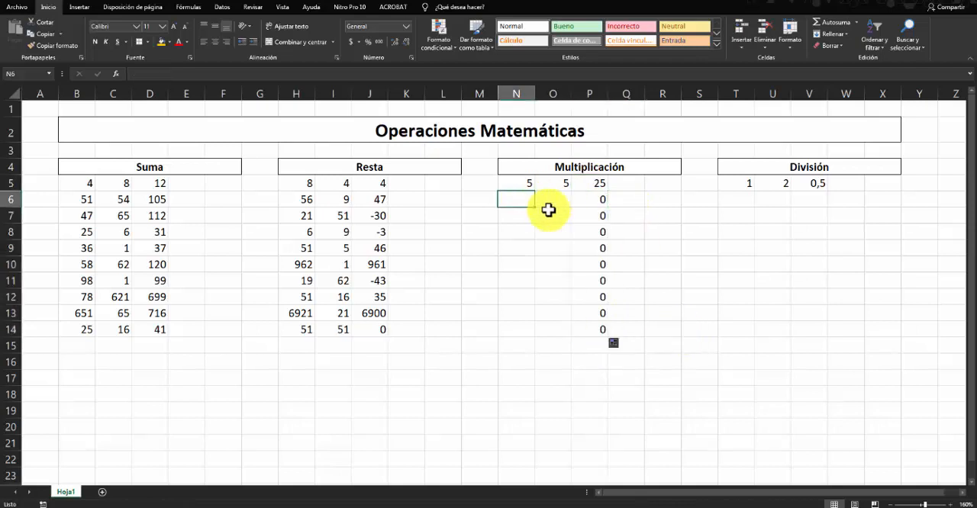
{"action": "type", "text": "95 19 1 9 521 62 16 21 621"}
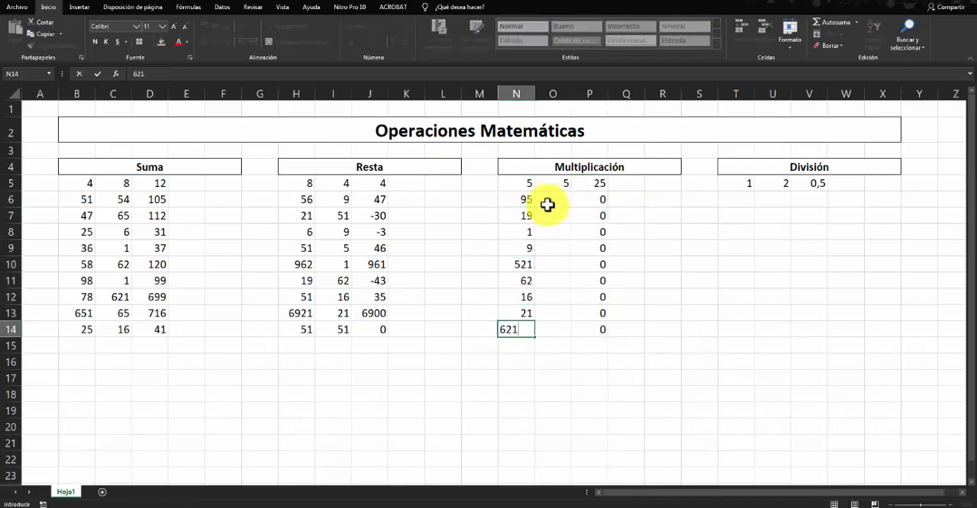
{"action": "key", "text": "Return"}
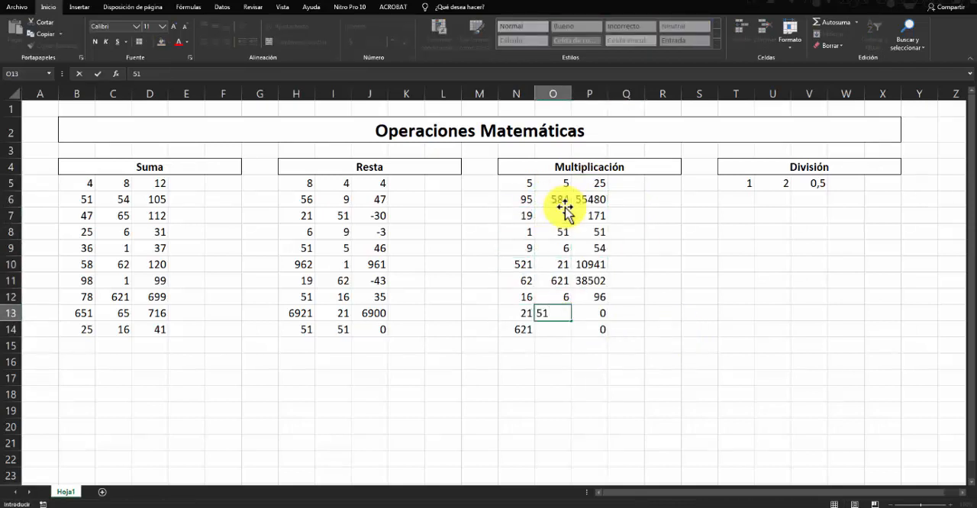
- Fill O6:O14 with the second Multiplicación operands 584, 9, 51, 6, 21, 621, 6, 51 and 62
{"action": "key", "text": "Return"}
{"action": "type", "text": "62"}
{"action": "key", "text": "Return"}
{"action": "left_click", "coordinate": [660, 262]}
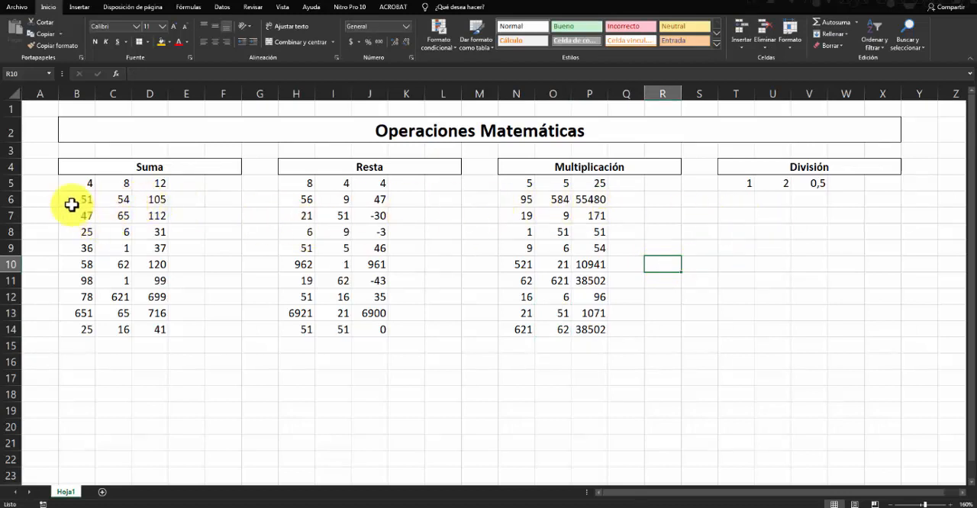
- Copy the D5 sum formula down through D14 again to demonstrate filling the Suma results
{"action": "left_click_drag", "start_coordinate": [70, 200], "coordinate": [144, 326]}
{"action": "left_click", "coordinate": [192, 217]}
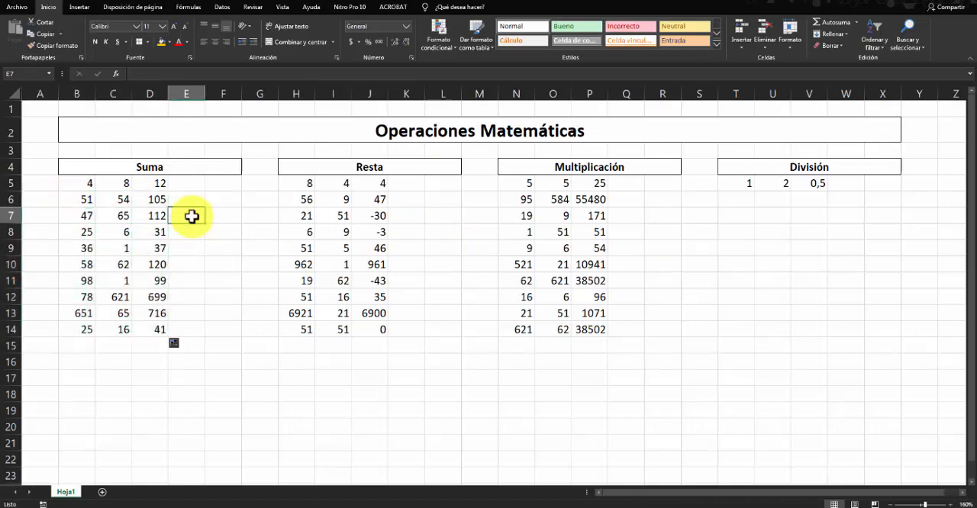
{"action": "left_click", "coordinate": [150, 183]}
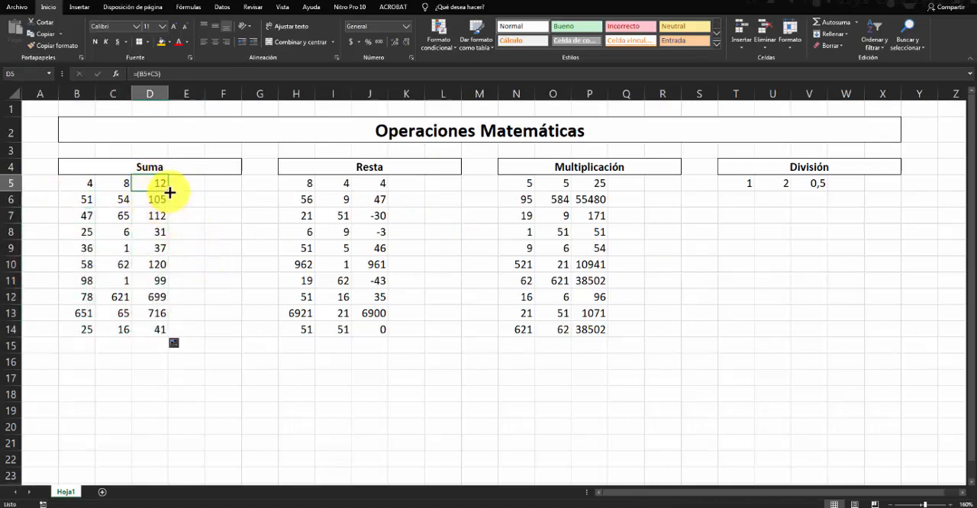
{"action": "left_click_drag", "start_coordinate": [167, 191], "coordinate": [159, 339]}
{"action": "left_click", "coordinate": [159, 187]}
{"action": "left_click_drag", "start_coordinate": [168, 192], "coordinate": [161, 334]}
{"action": "left_click", "coordinate": [193, 261]}
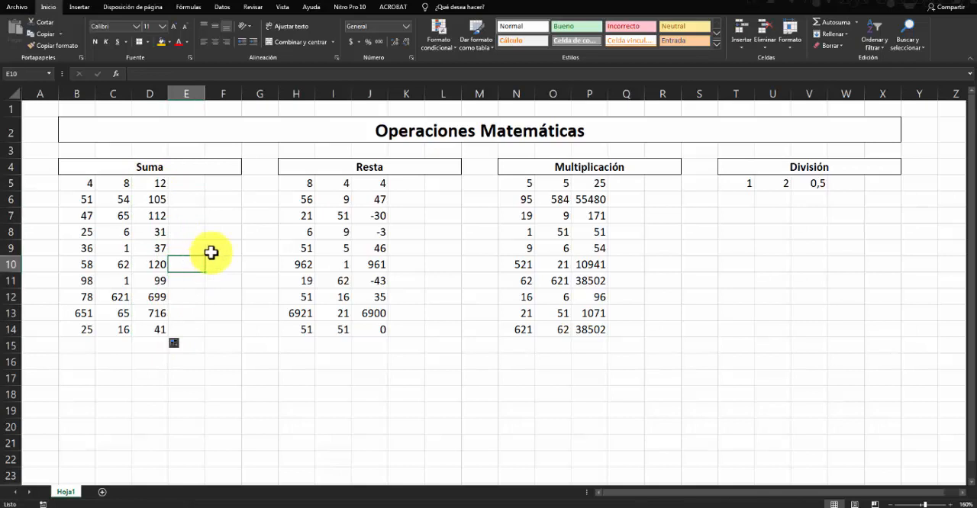
- Fill the merged Operaciones Matemáticas title cell with a light blue theme colour
{"action": "left_click", "coordinate": [162, 135]}
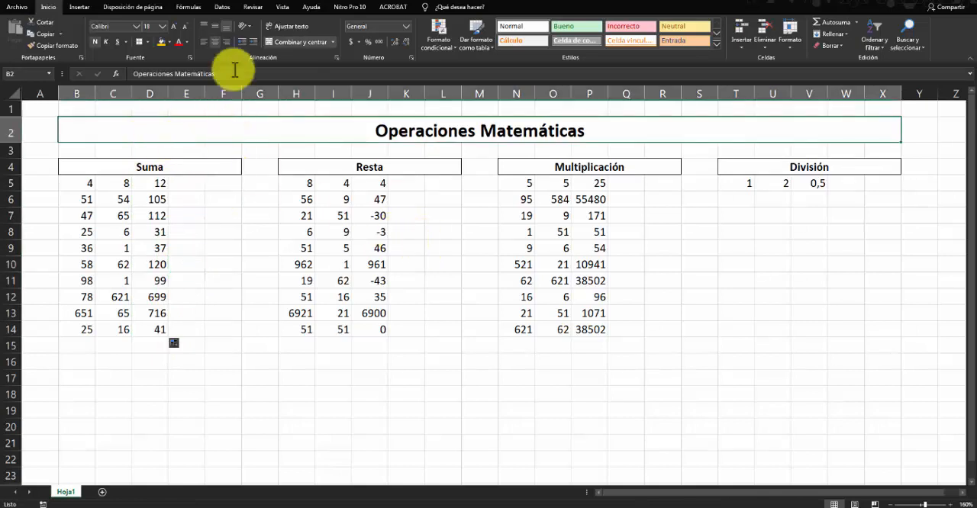
{"action": "left_click", "coordinate": [170, 43]}
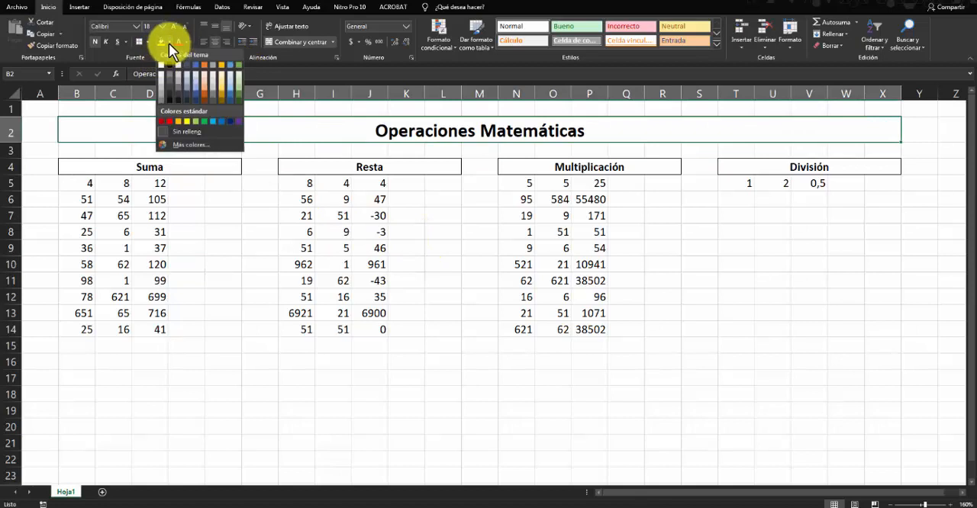
{"action": "left_click", "coordinate": [142, 55]}
{"action": "left_click", "coordinate": [169, 42]}
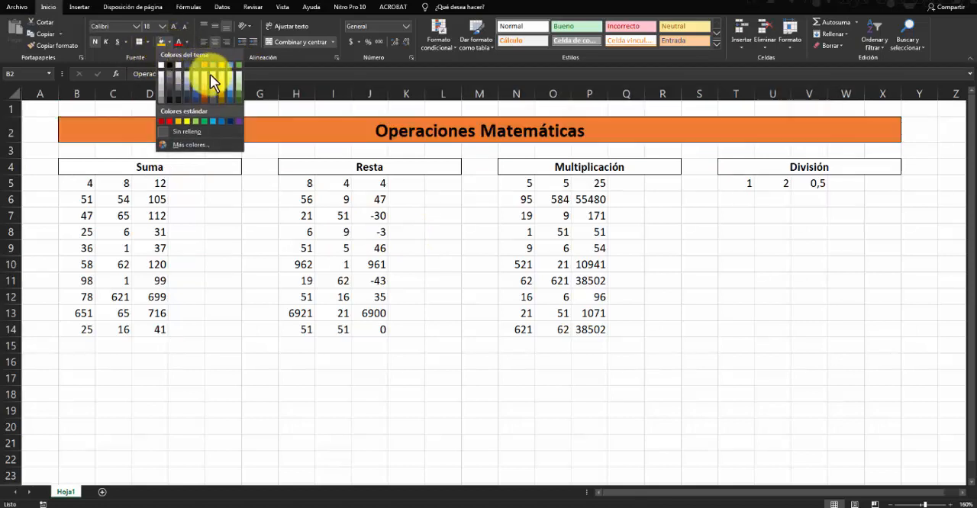
{"action": "left_click", "coordinate": [228, 87]}
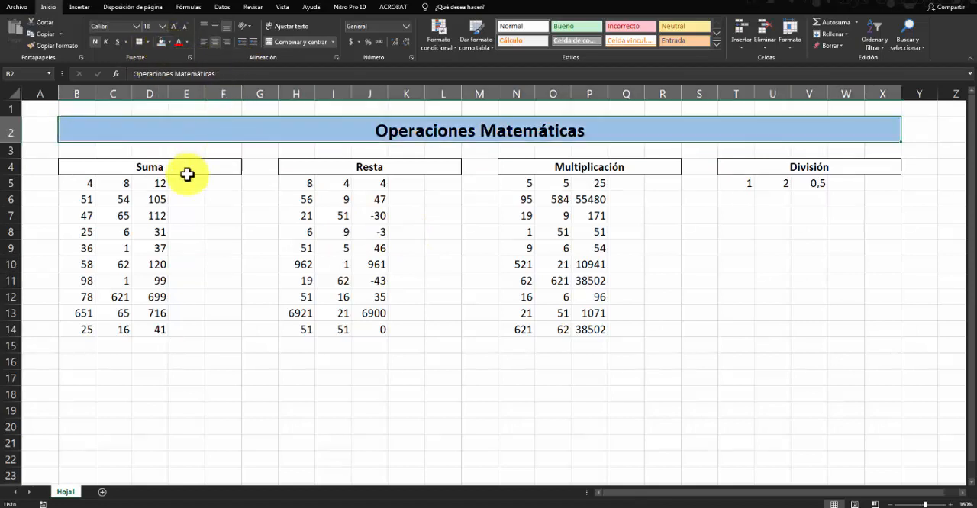
- Fill the Suma heading with a medium green theme colour
{"action": "left_click", "coordinate": [187, 173]}
{"action": "left_click", "coordinate": [170, 42]}
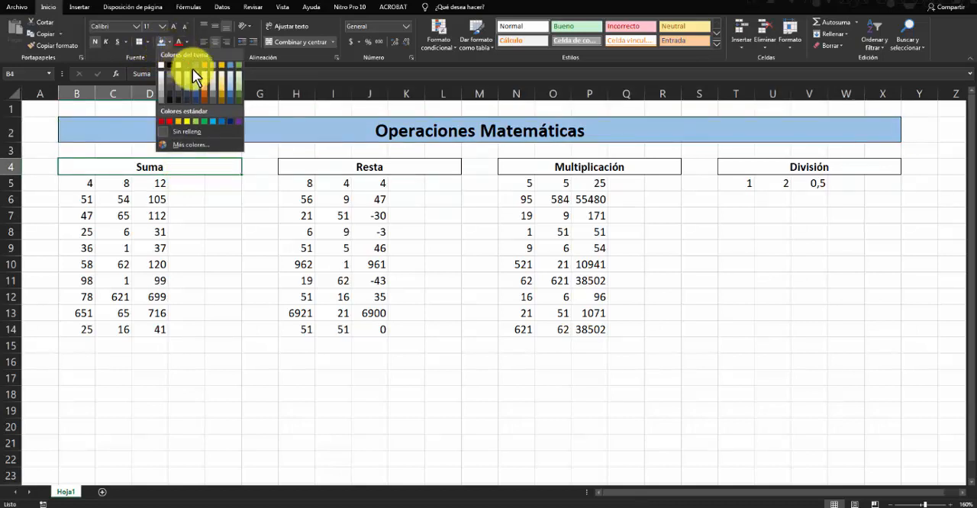
{"action": "left_click", "coordinate": [237, 89]}
- Shade the Suma operands B5:C14 light green and the results D5:D14 dark green
{"action": "left_click_drag", "start_coordinate": [76, 183], "coordinate": [114, 329]}
{"action": "left_click", "coordinate": [169, 43]}
{"action": "left_click", "coordinate": [237, 81]}
{"action": "left_click_drag", "start_coordinate": [150, 183], "coordinate": [152, 328]}
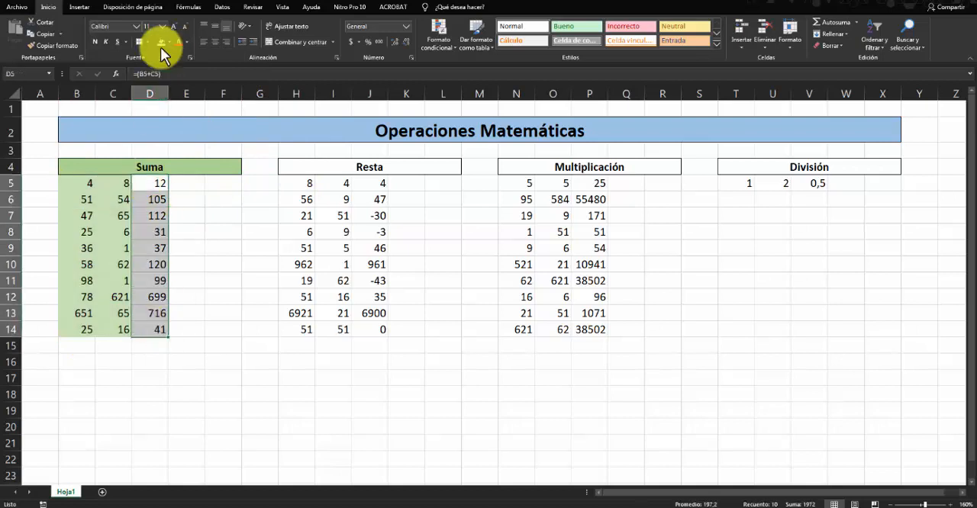
{"action": "left_click", "coordinate": [169, 43]}
{"action": "left_click", "coordinate": [236, 96]}
- Fill the Resta heading with the same light blue theme colour as the title
{"action": "left_click", "coordinate": [323, 166]}
{"action": "left_click", "coordinate": [169, 42]}
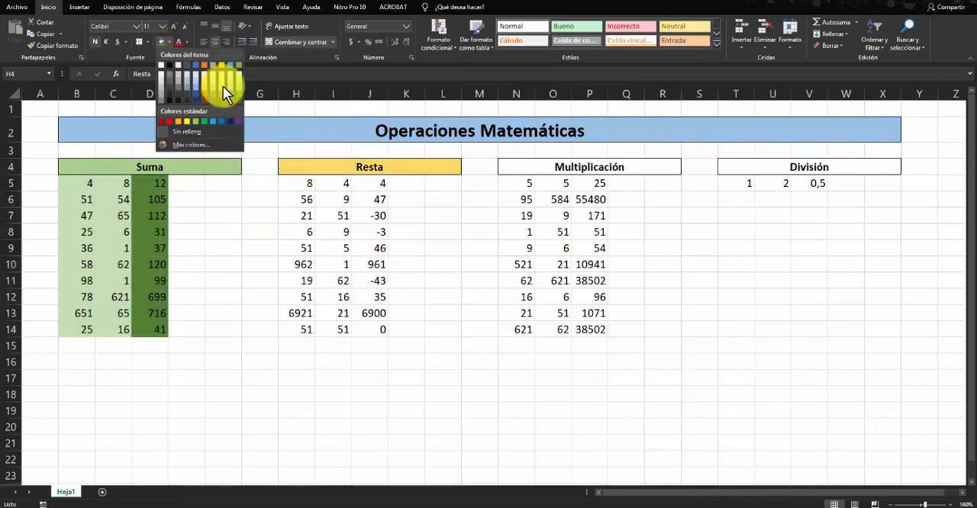
{"action": "left_click", "coordinate": [229, 86]}
- Shade the Resta operands H5:I14 pale blue and the results J5:J14 dark blue
{"action": "left_click_drag", "start_coordinate": [302, 184], "coordinate": [333, 329]}
{"action": "left_click", "coordinate": [169, 43]}
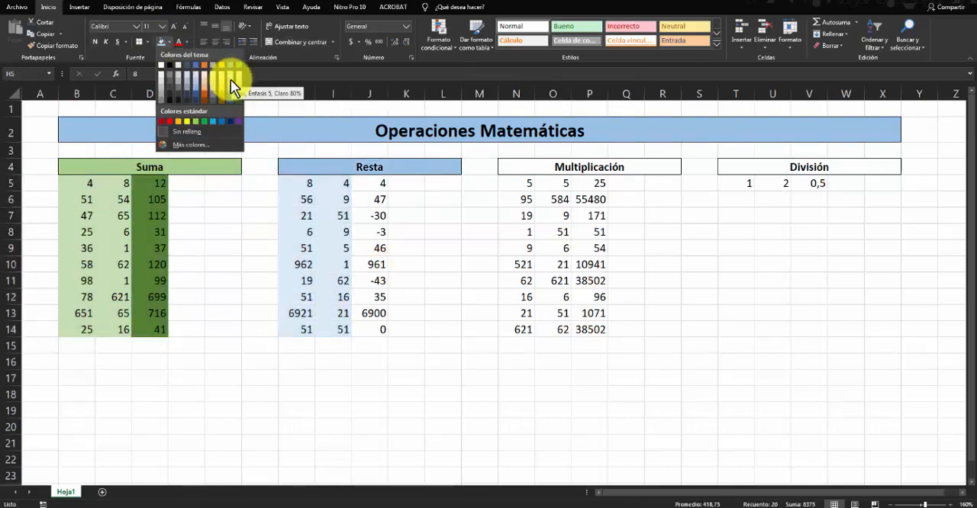
{"action": "left_click", "coordinate": [231, 86]}
{"action": "left_click_drag", "start_coordinate": [379, 183], "coordinate": [379, 329]}
{"action": "left_click", "coordinate": [170, 43]}
{"action": "left_click", "coordinate": [229, 97]}
{"action": "left_click", "coordinate": [435, 258]}
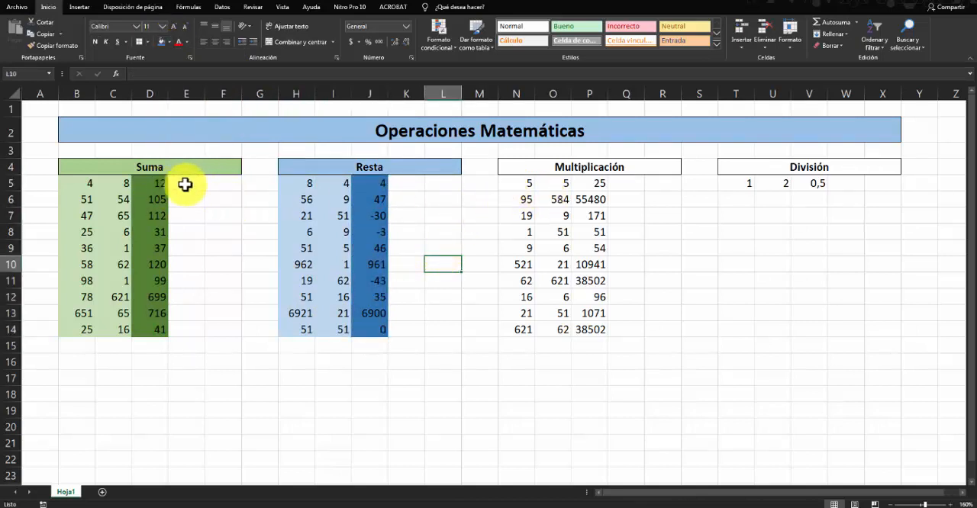
{"action": "left_click", "coordinate": [162, 183]}
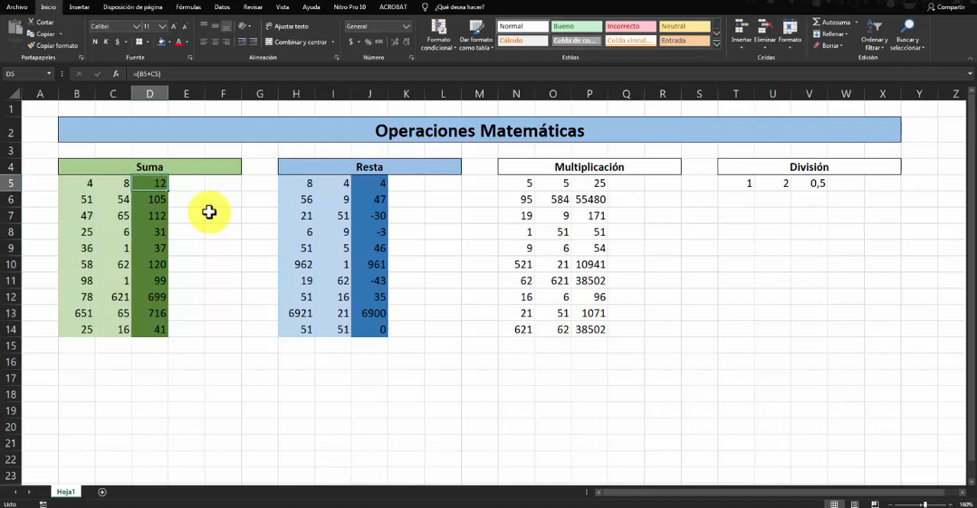
{"action": "left_click", "coordinate": [328, 131]}
{"action": "left_click", "coordinate": [699, 270]}
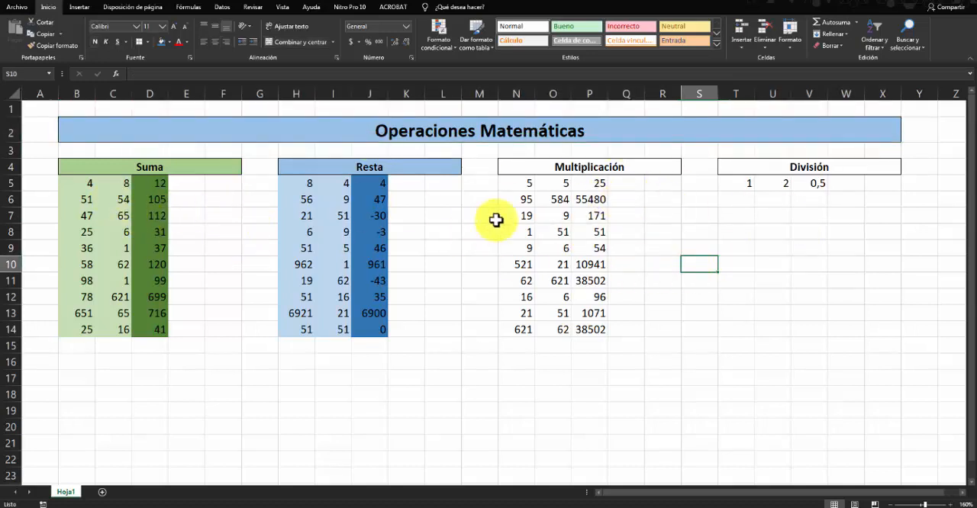
{"action": "left_click_drag", "start_coordinate": [511, 199], "coordinate": [580, 327]}
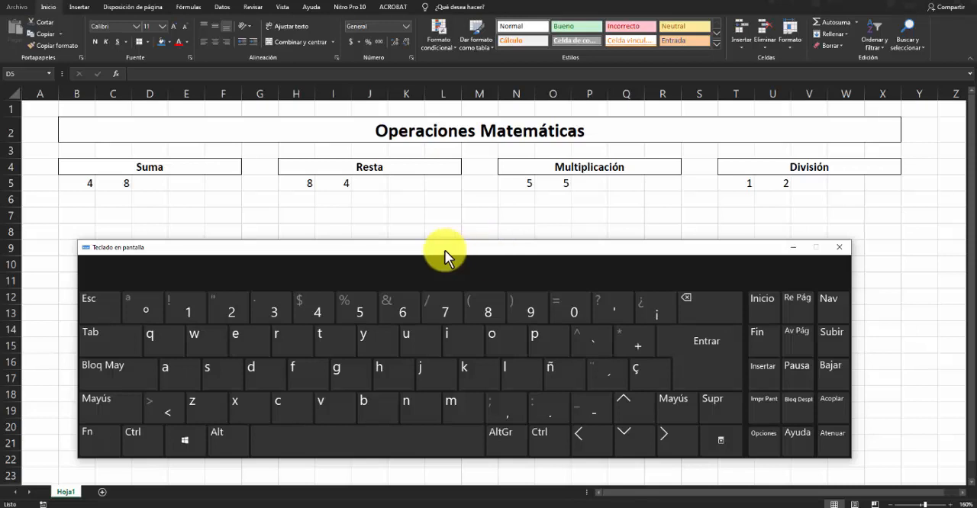
- Reposition the on-screen keyboard and use it to begin the Suma formula in D5 with an equals sign
{"action": "mouse_move", "coordinate": [441, 251]}
{"action": "left_mouse_down"}
{"action": "mouse_move", "coordinate": [441, 229]}
{"action": "mouse_move", "coordinate": [466, 255]}
{"action": "mouse_move", "coordinate": [433, 259]}
{"action": "left_mouse_up"}
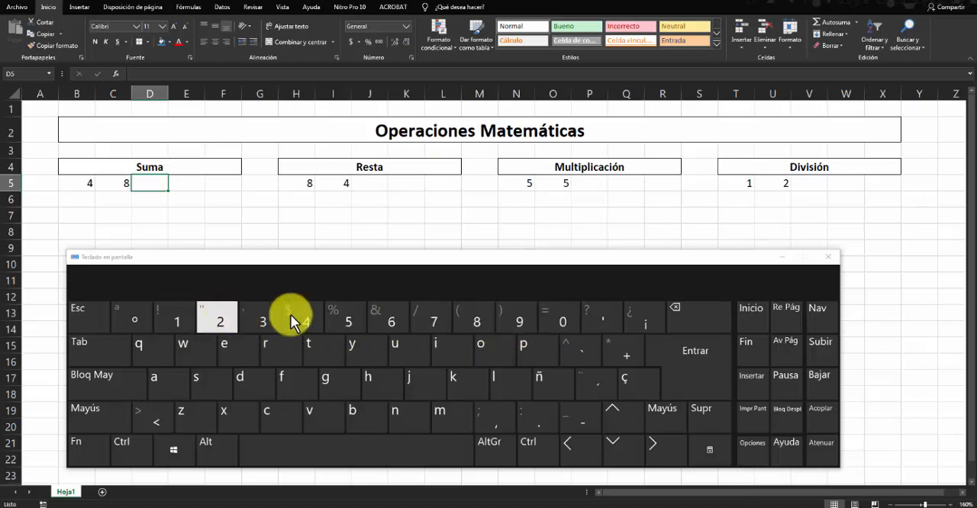
{"action": "left_click", "coordinate": [187, 185]}
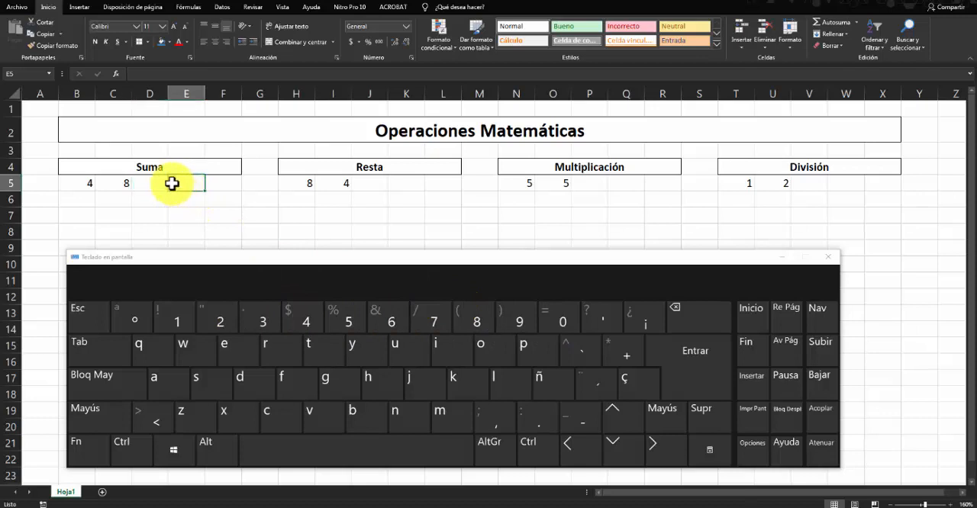
{"action": "left_click", "coordinate": [145, 180]}
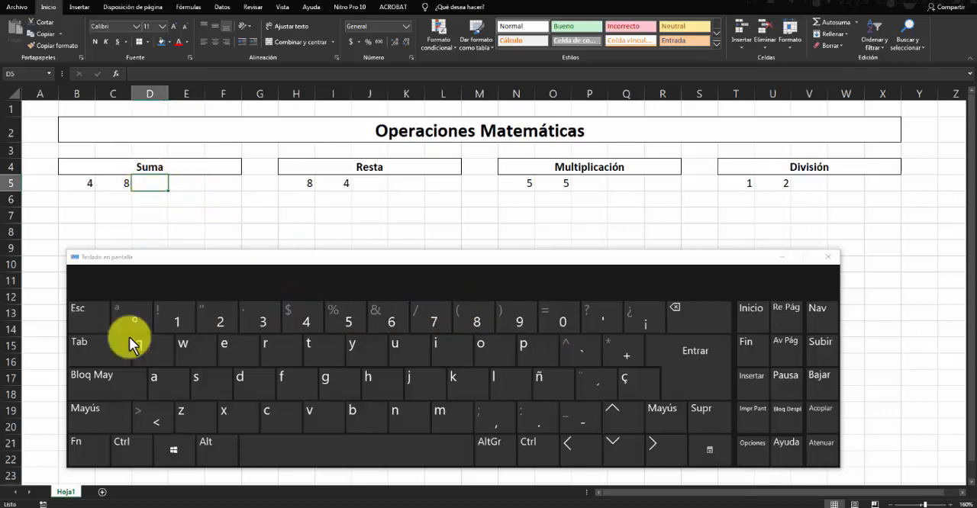
{"action": "left_click", "coordinate": [85, 411]}
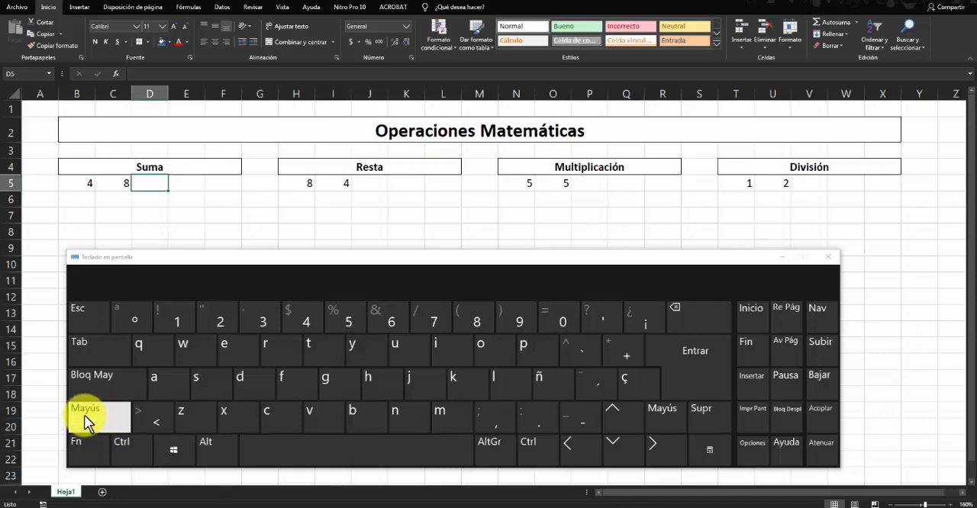
{"action": "left_click", "coordinate": [87, 425]}
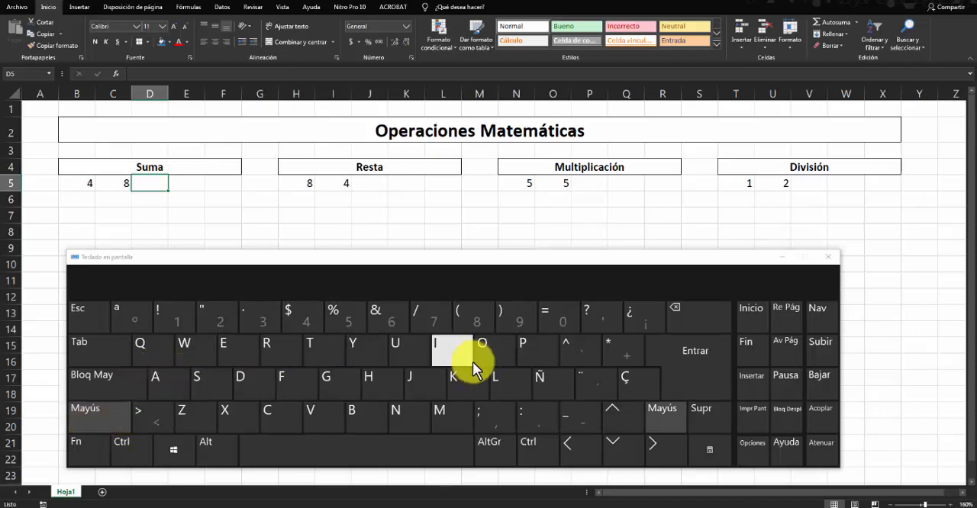
{"action": "left_click", "coordinate": [552, 321]}
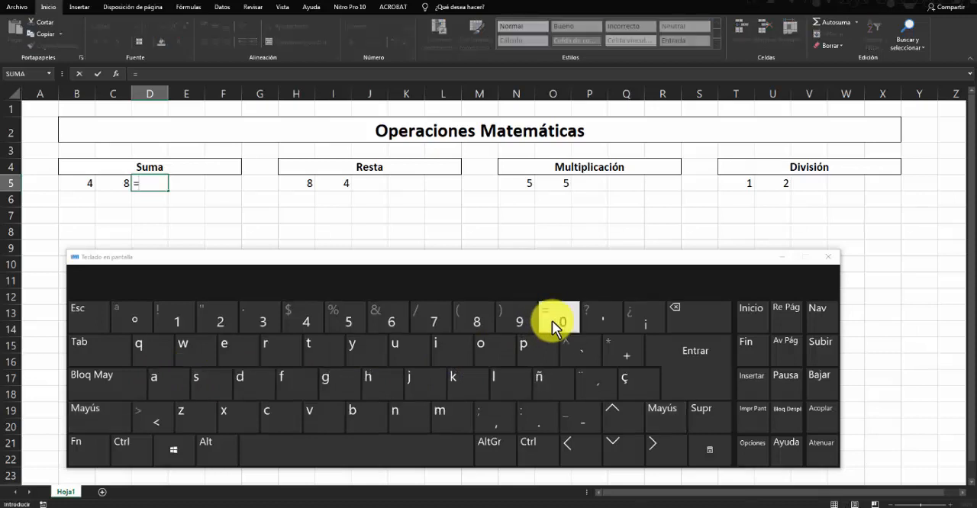
- Add an opening parenthesis after the equals sign in D5 from the on-screen keyboard
{"action": "left_click", "coordinate": [103, 418]}
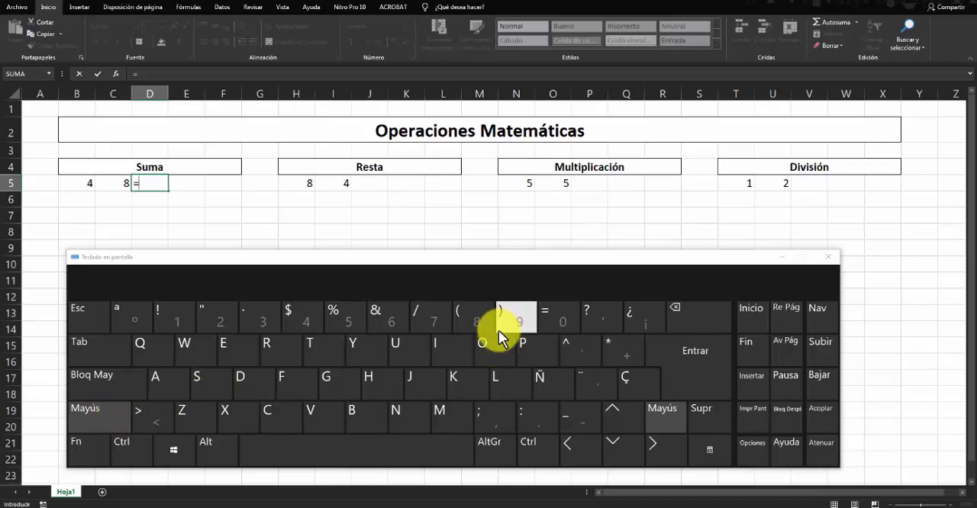
{"action": "left_click", "coordinate": [116, 419]}
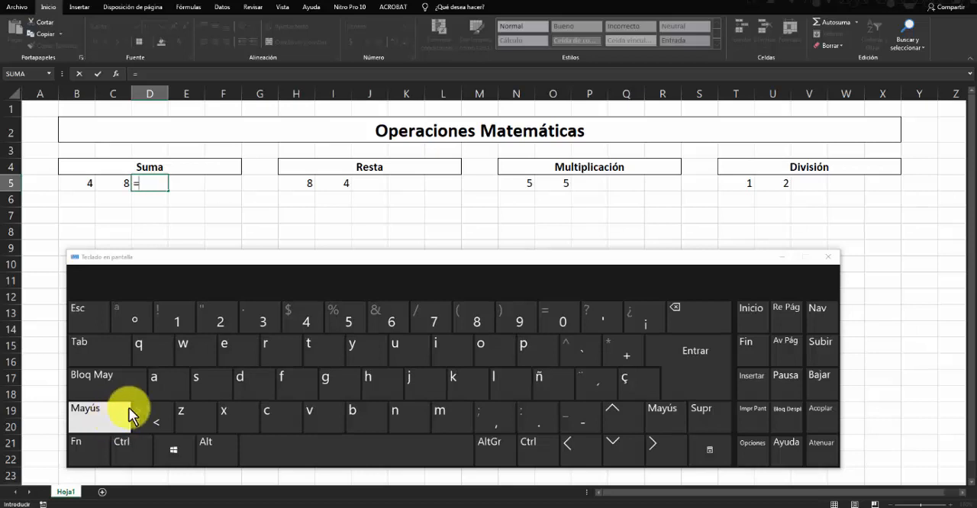
{"action": "left_click", "coordinate": [113, 424]}
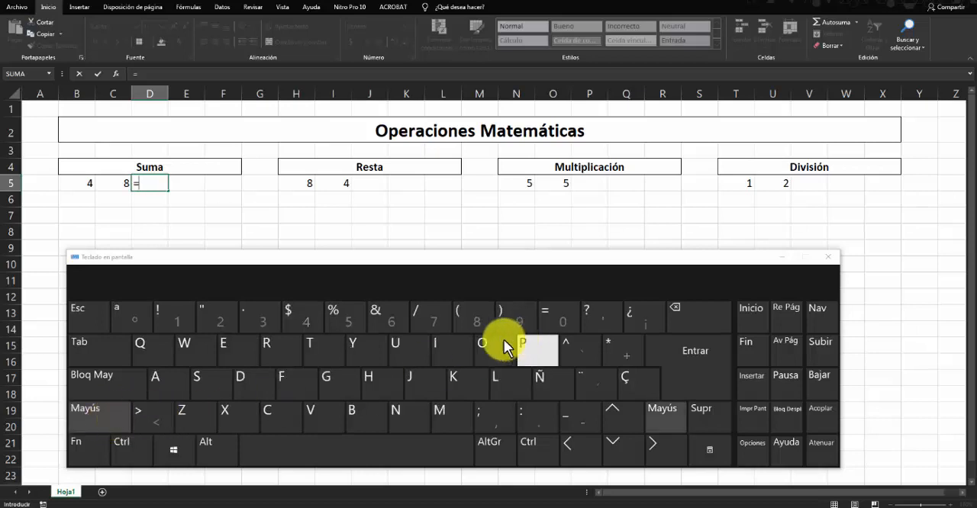
{"action": "left_click", "coordinate": [467, 319]}
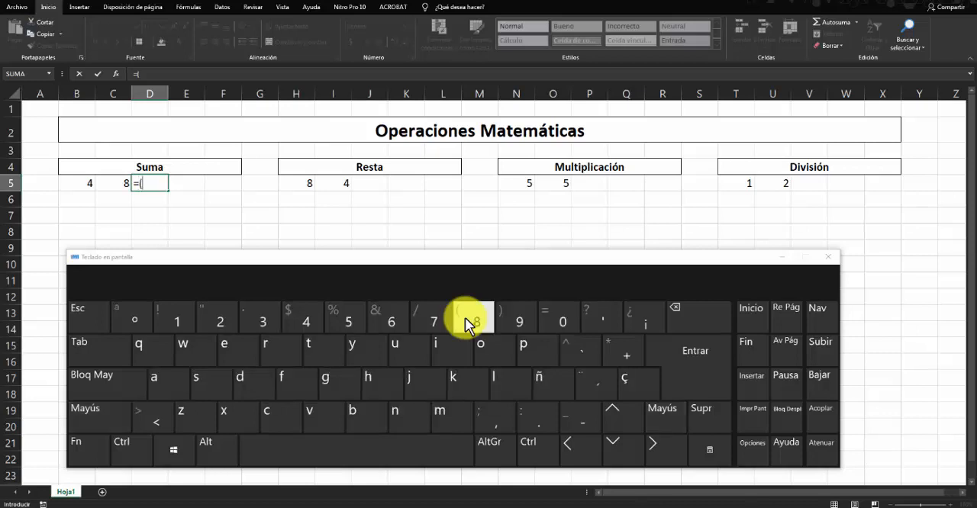